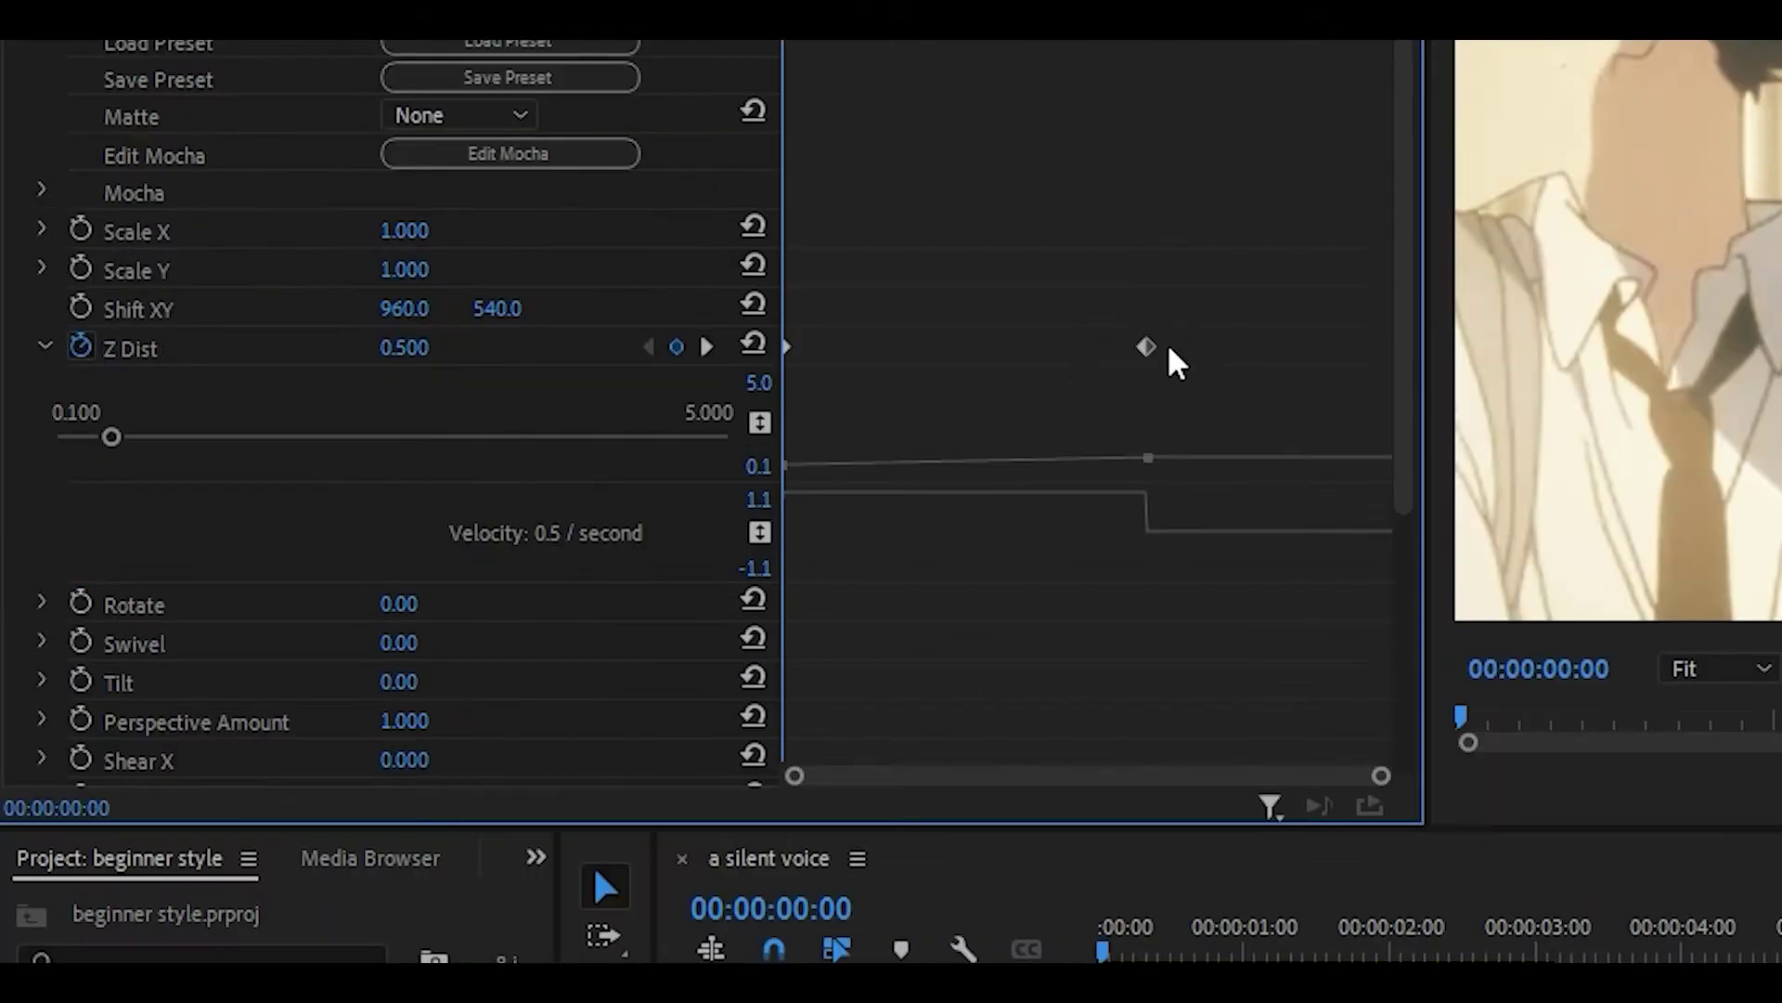
# Stretch the second Z Dist keyframe's incoming ease back towards the first keyframe, and add a keyframe of 0.5 at 00:00:00:14.
pyautogui.click(1146, 347)
pyautogui.moveTo(1114, 498); pyautogui.dragTo(682, 547)
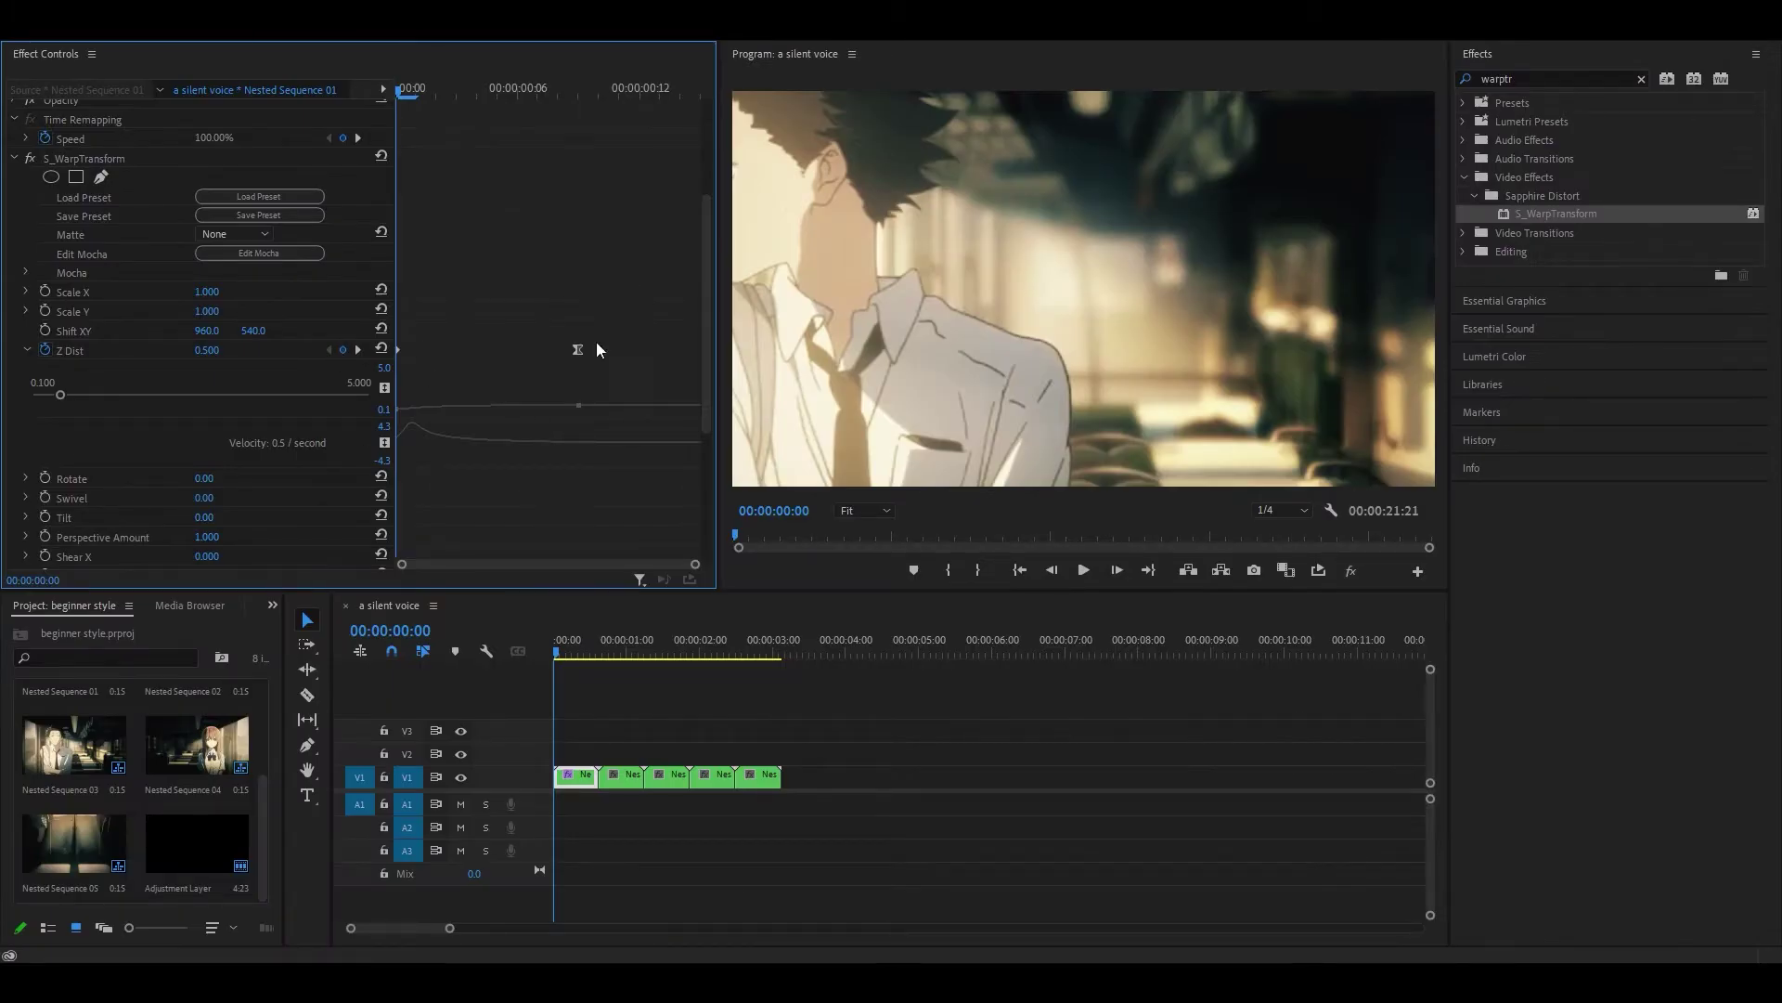
pyautogui.click(681, 88)
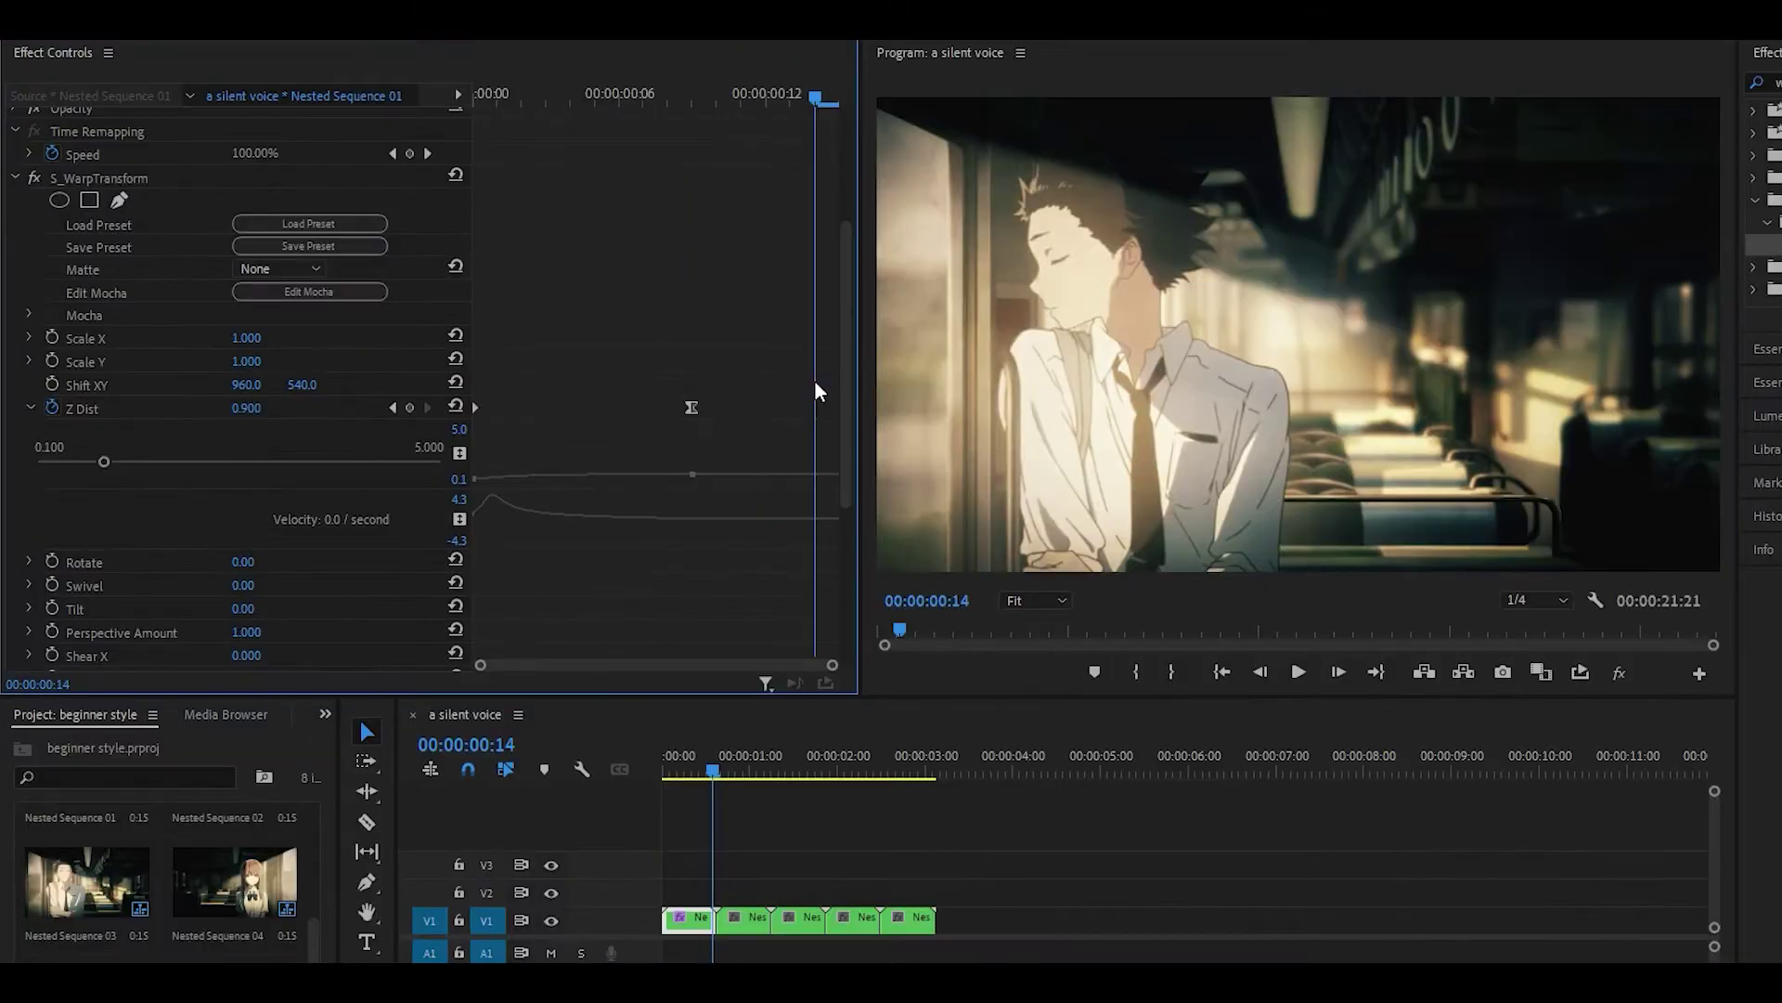
pyautogui.click(269, 414)
pyautogui.write('0.5')
pyautogui.press('Return')
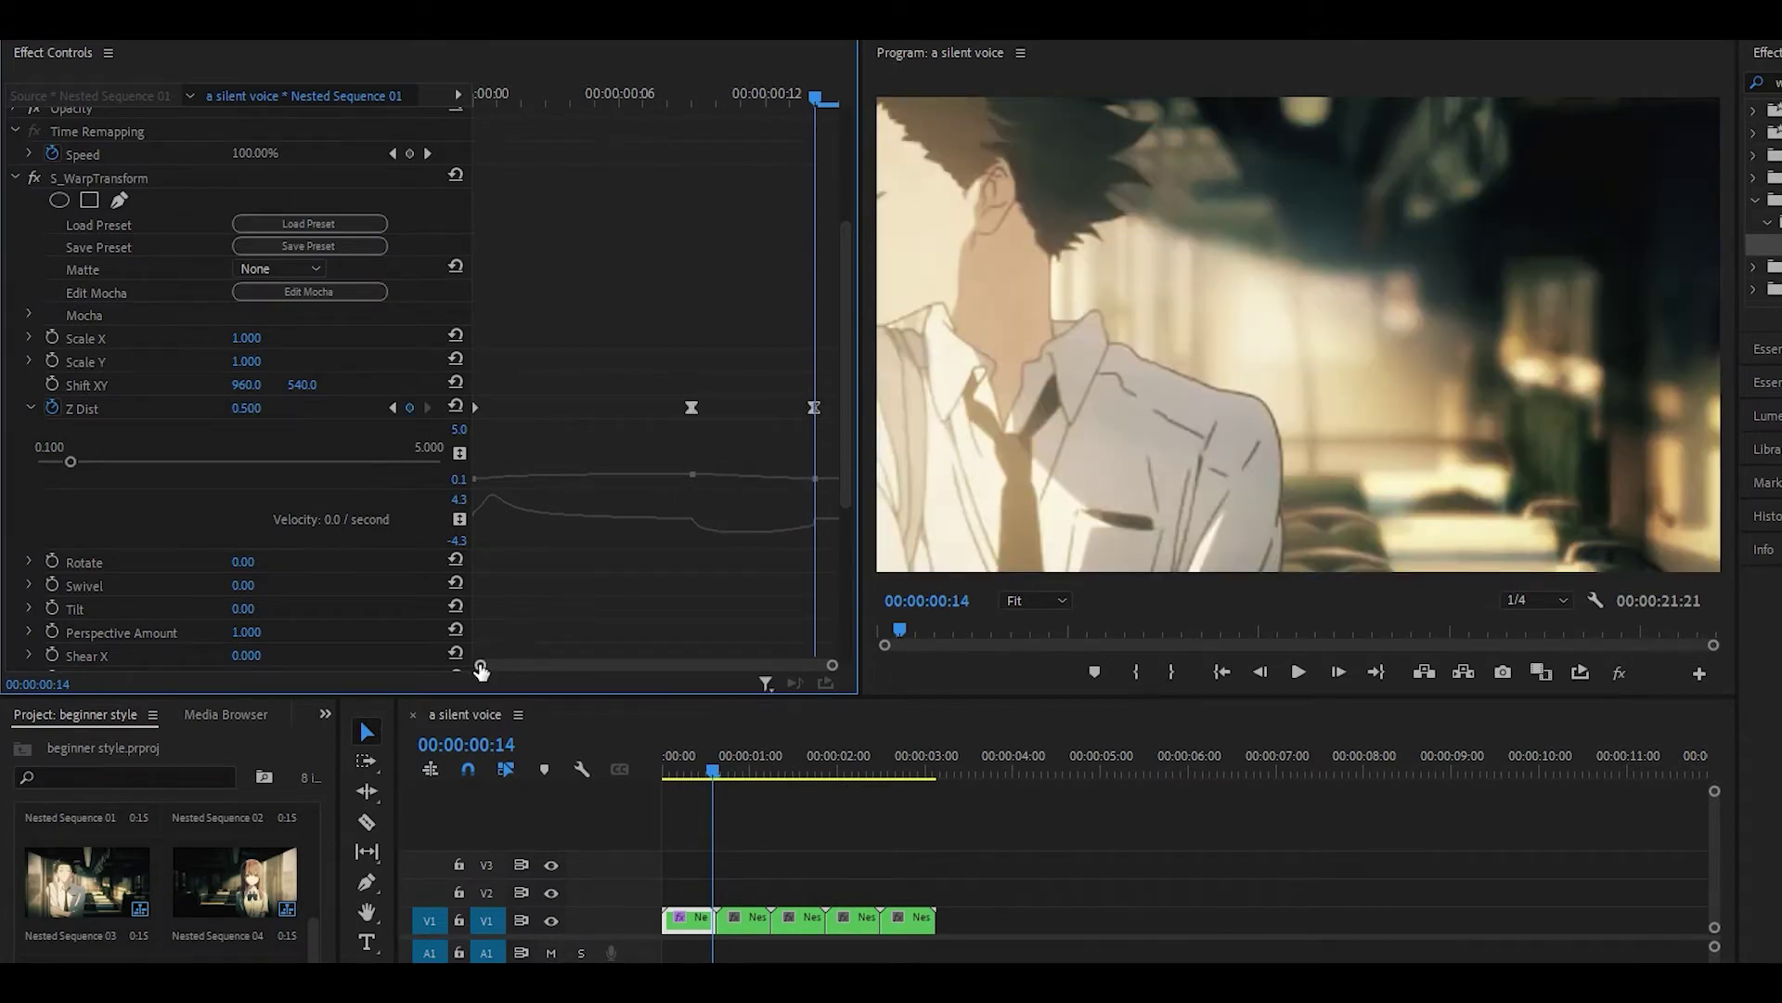
# Shape the Z Dist velocity curve between the last two keyframes so the zoom starts slowly and peaks sharply just before 00:00:00:14.
pyautogui.moveTo(481, 670); pyautogui.dragTo(754, 670)
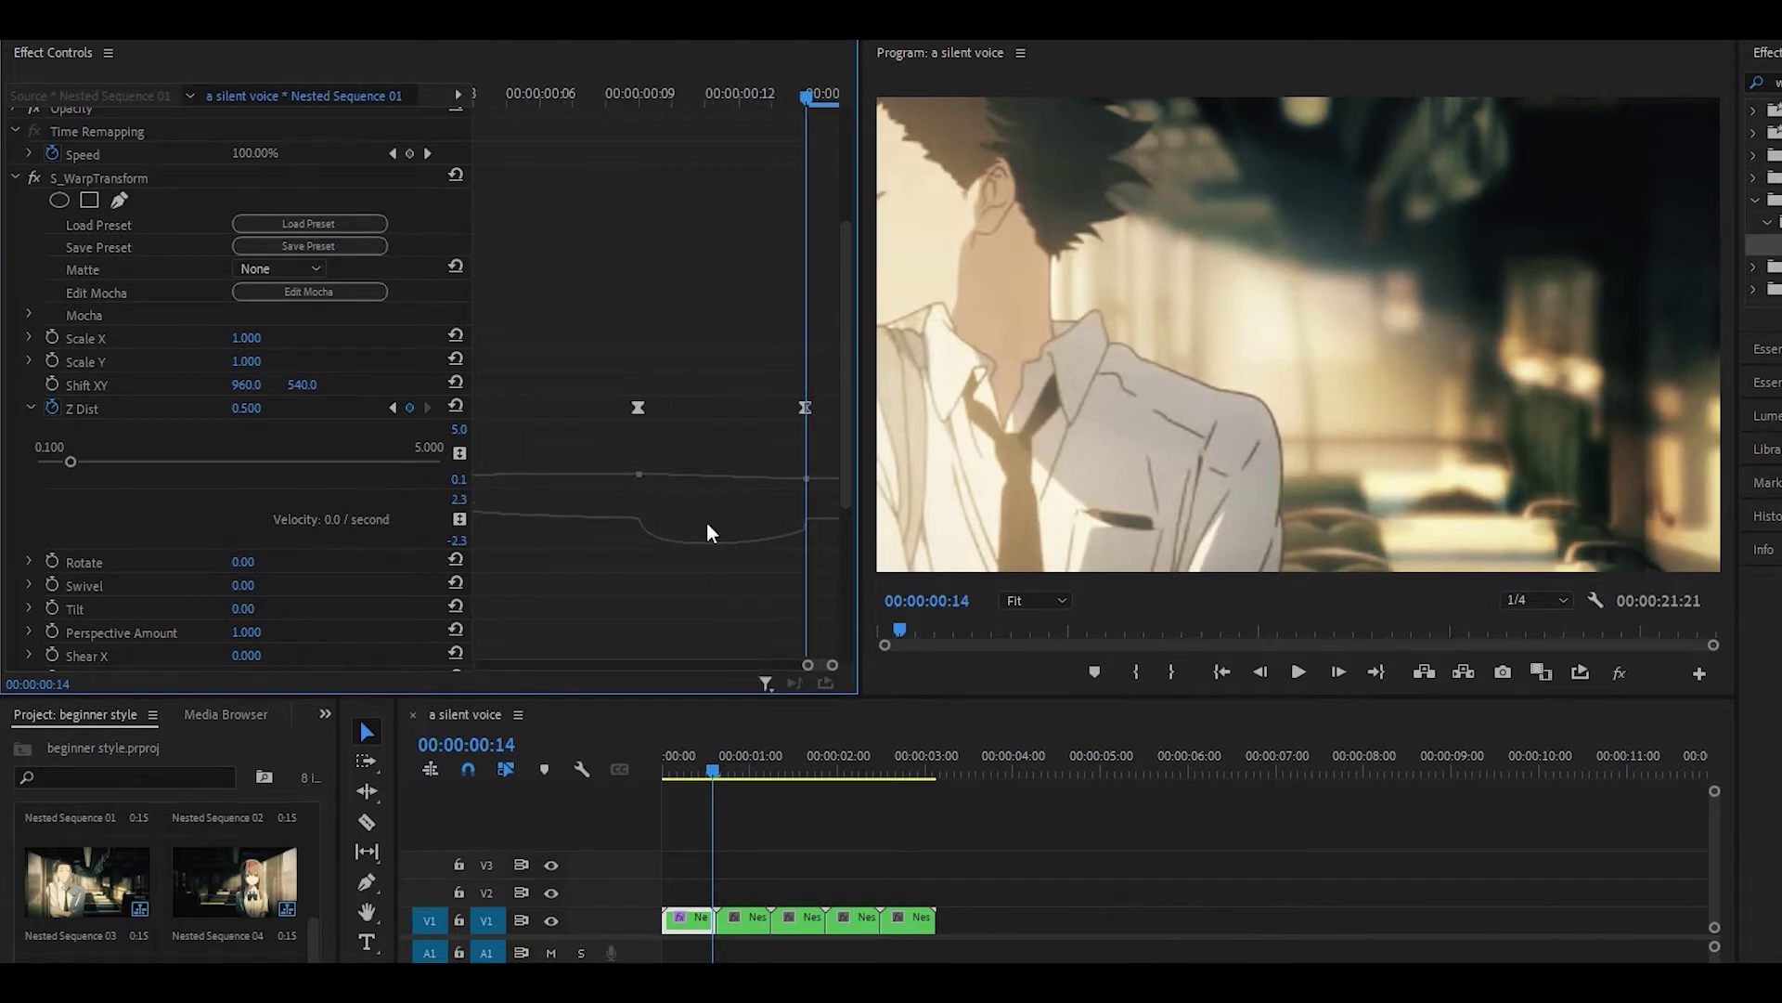
pyautogui.click(638, 408)
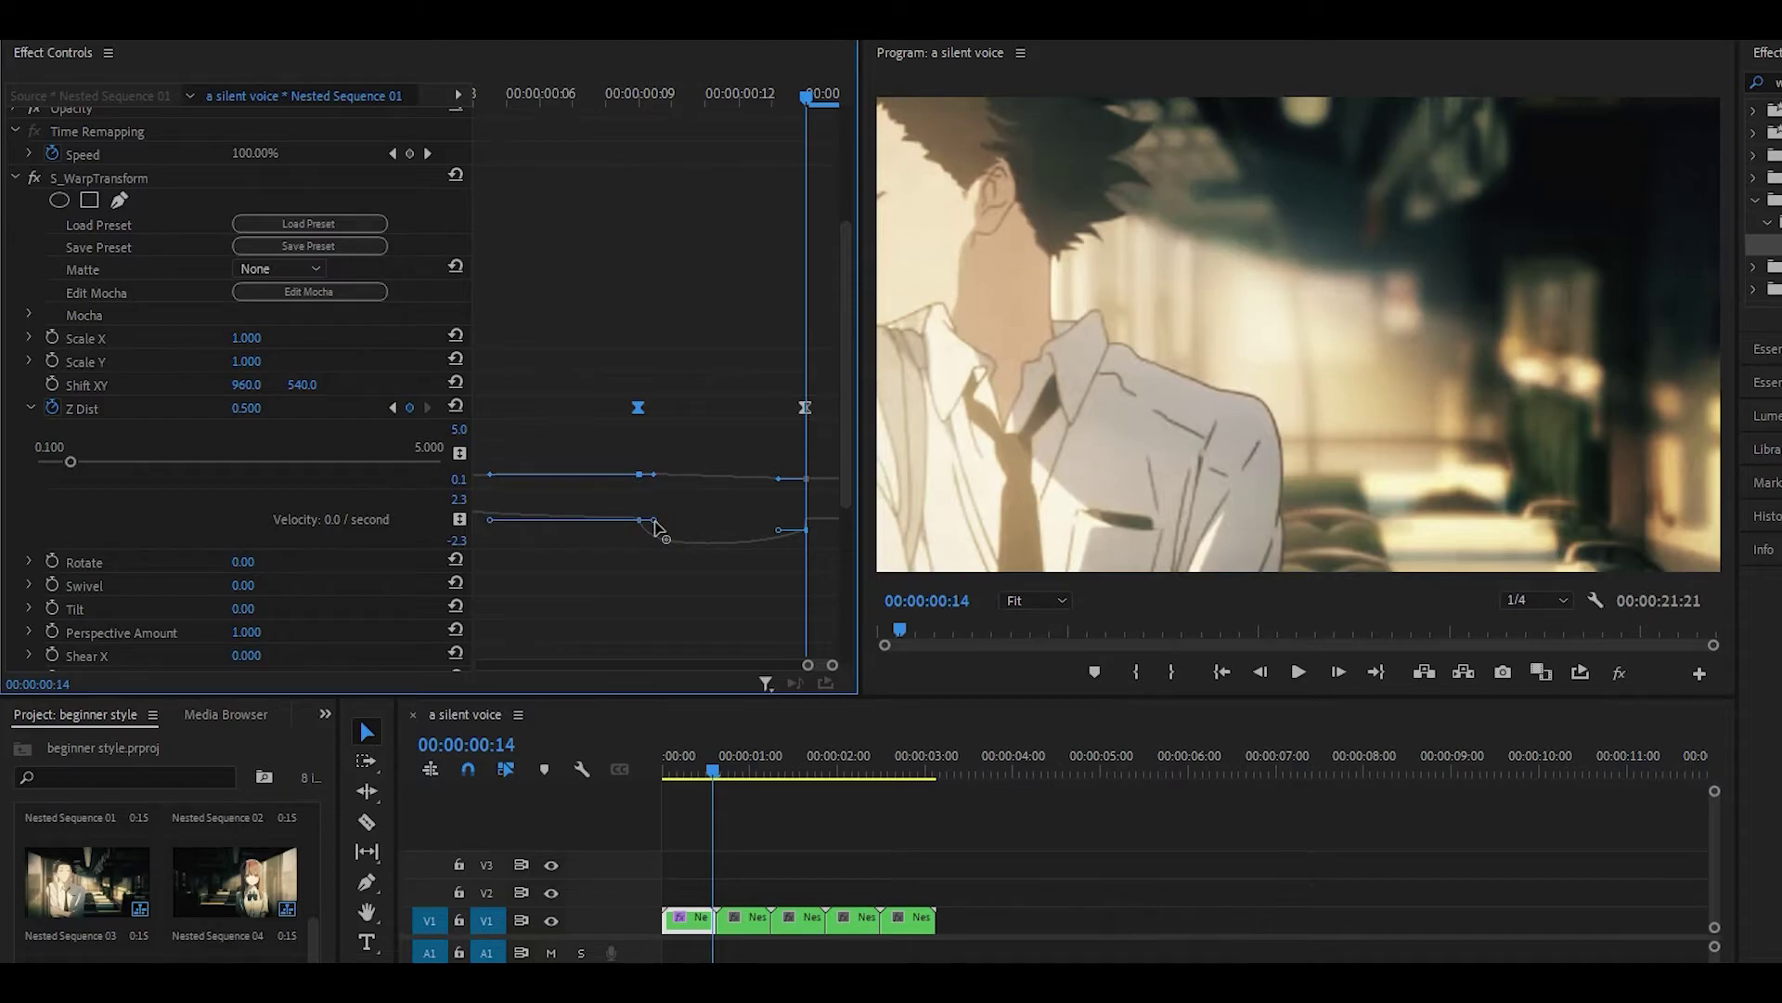
pyautogui.moveTo(656, 527); pyautogui.dragTo(778, 528)
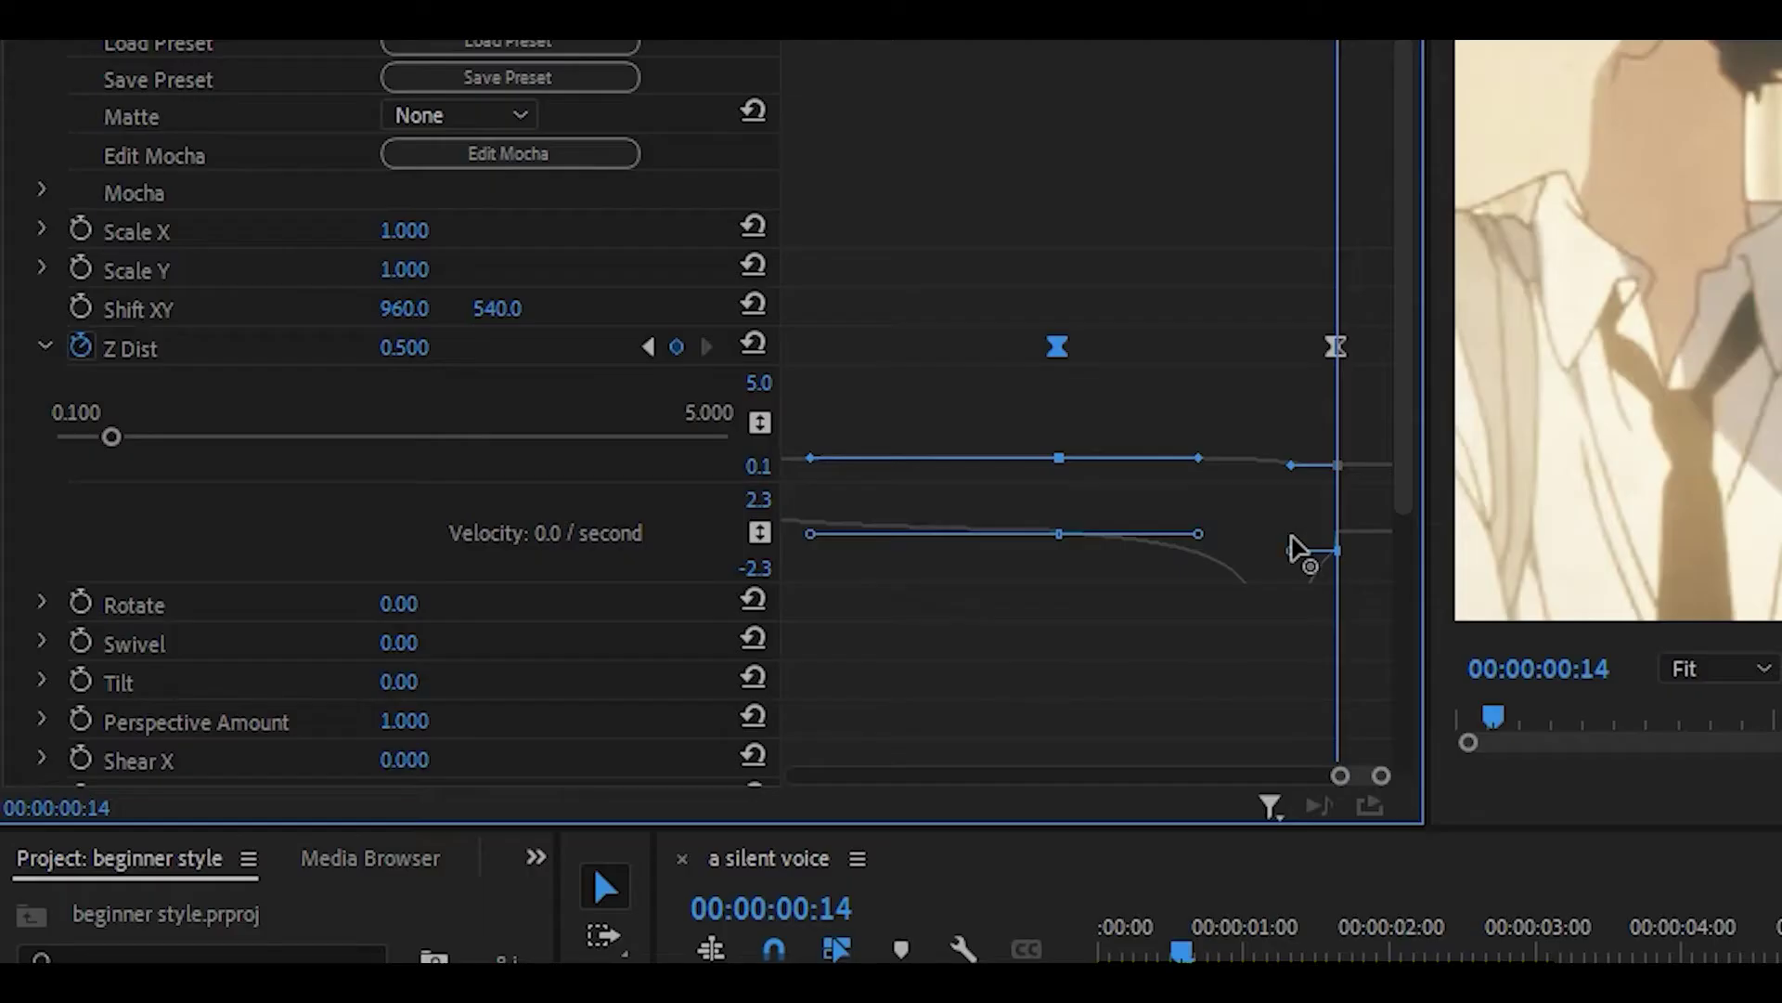
pyautogui.moveTo(1298, 547); pyautogui.dragTo(1293, 545)
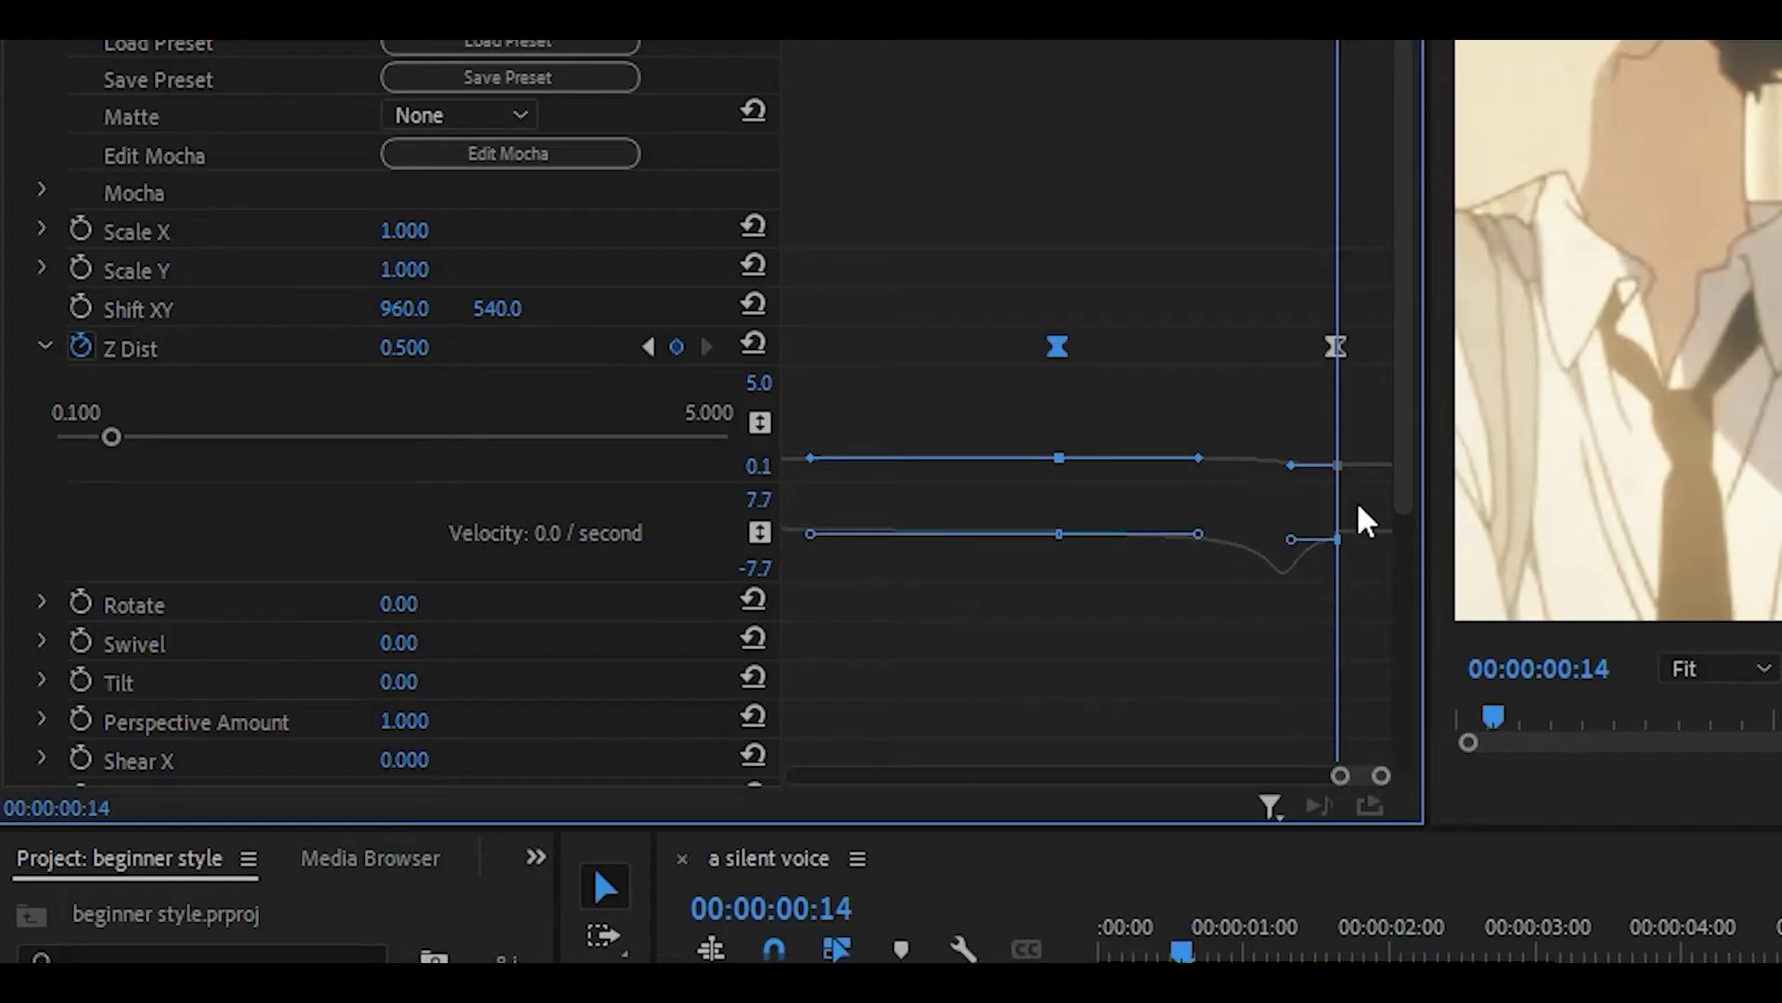
pyautogui.click(1338, 347)
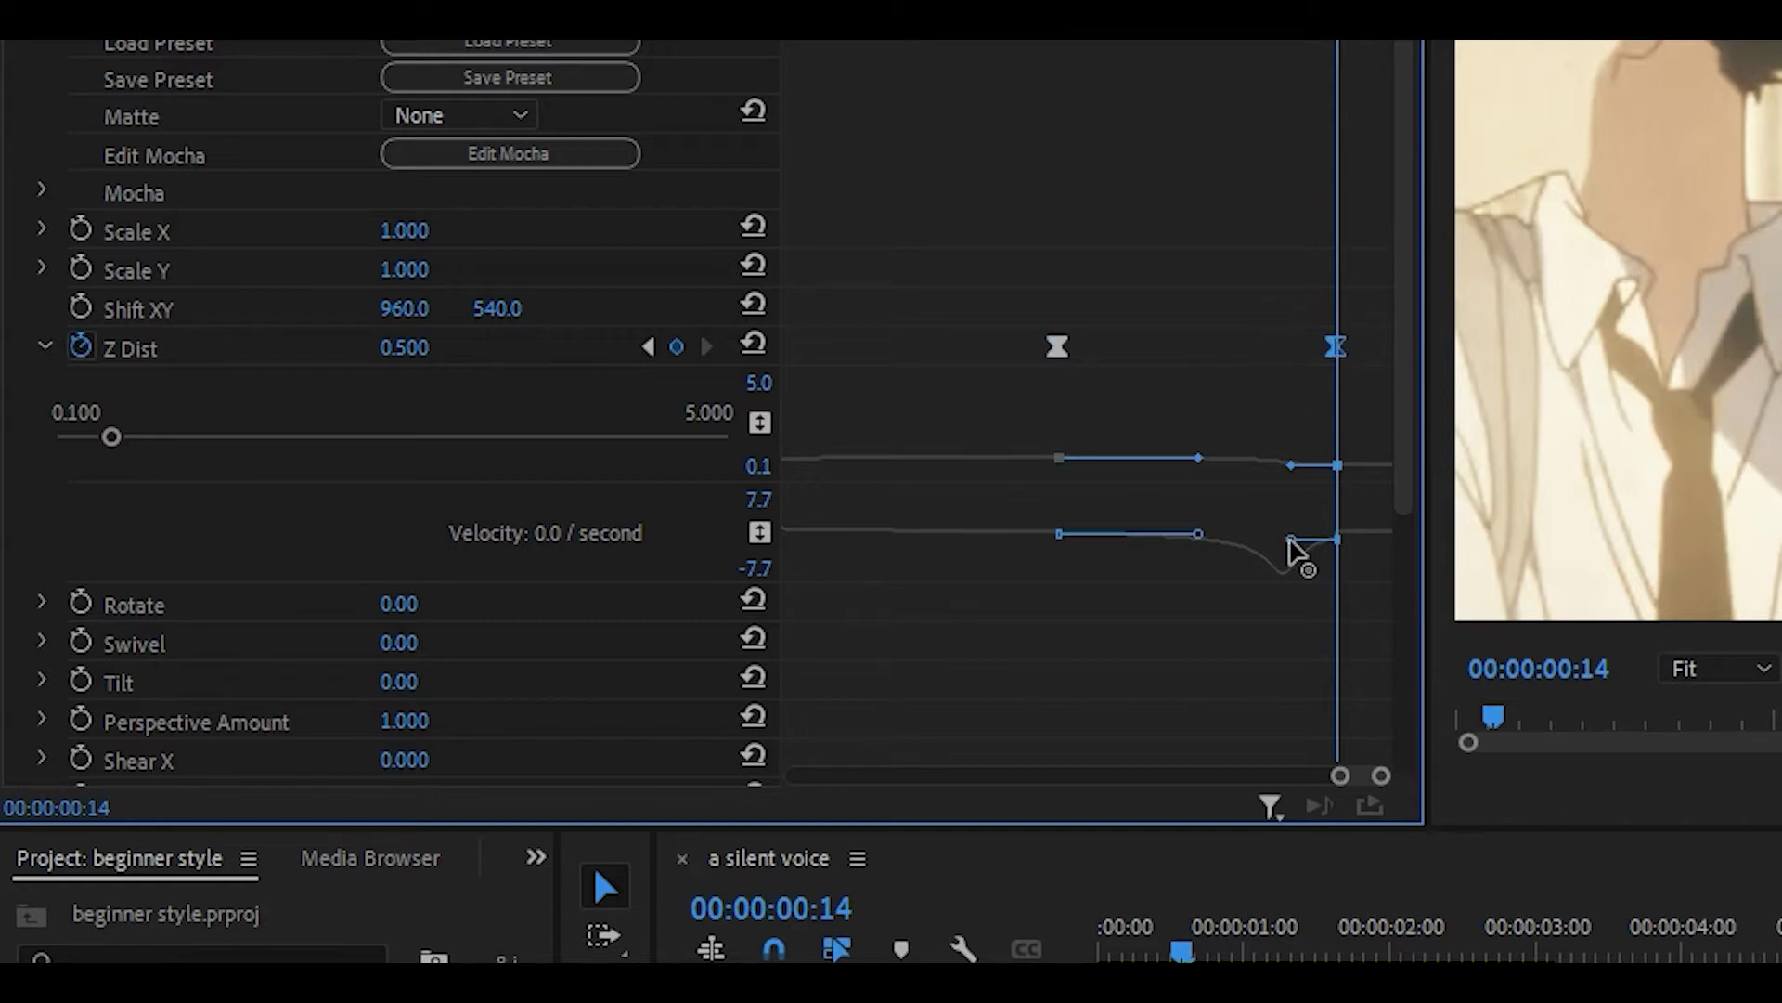
pyautogui.moveTo(1290, 539); pyautogui.dragTo(1319, 531)
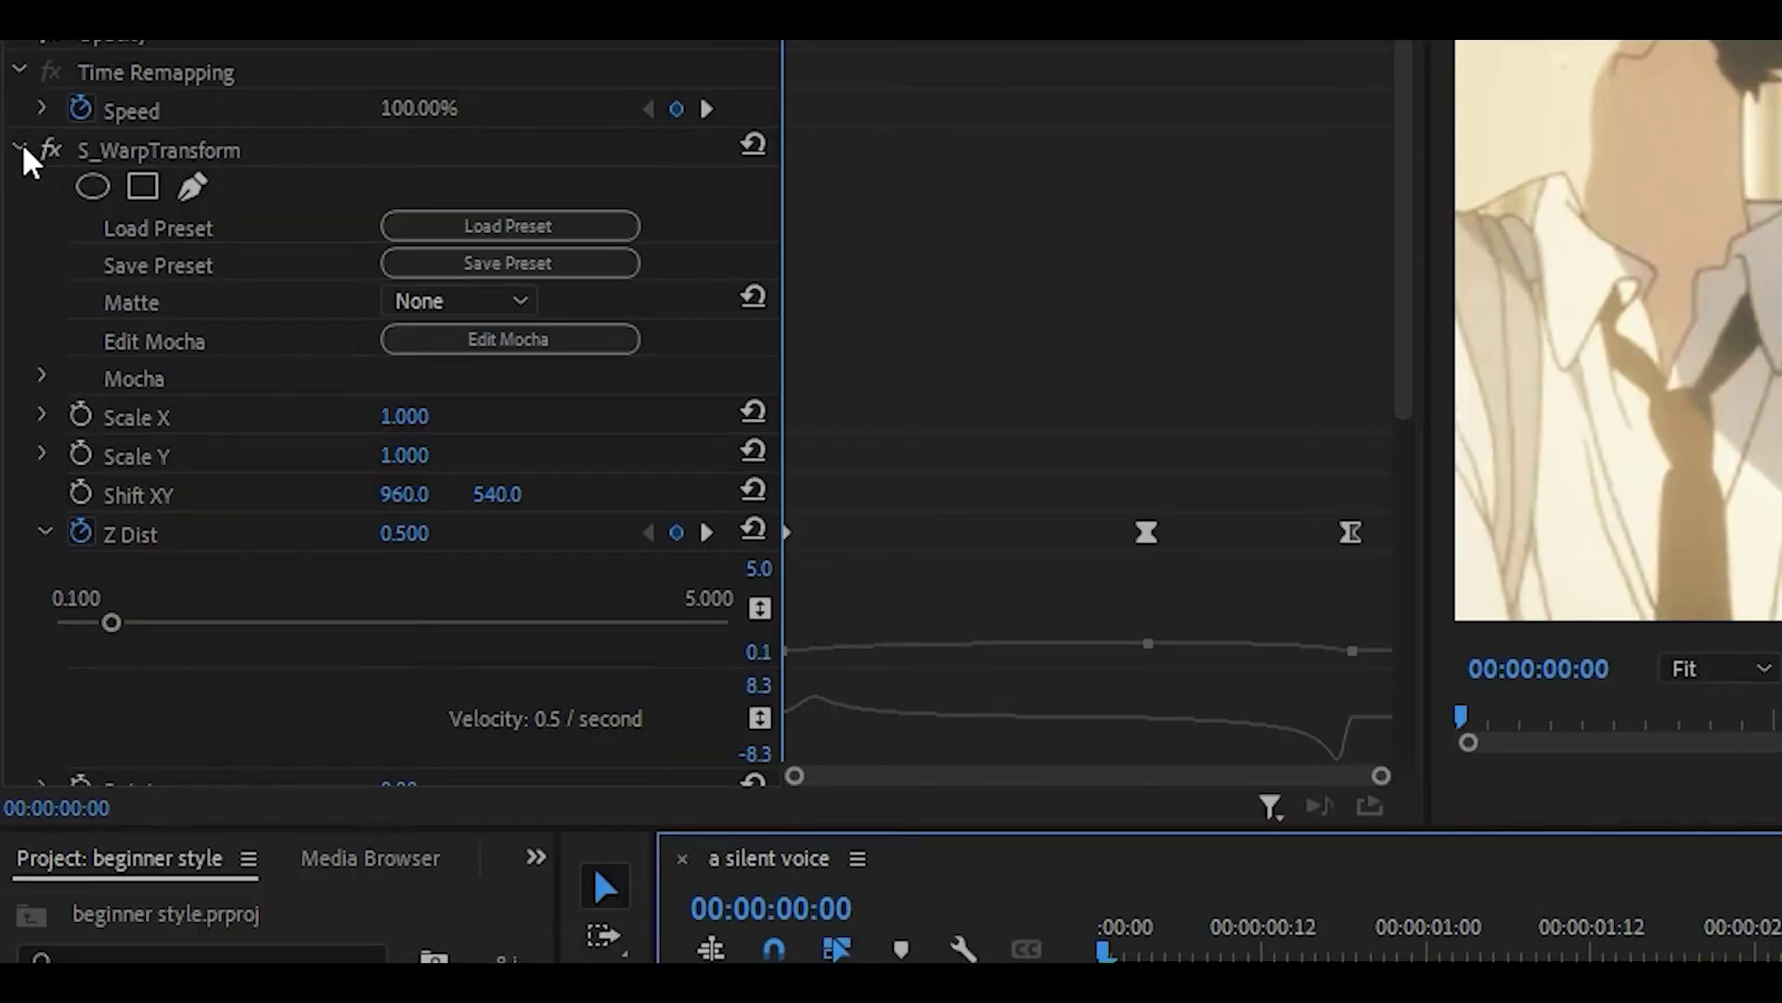
# Collapse S_WarpTransform, apply the S_Shake effect to Nested Sequence 01 and set its Frequency to 3.
pyautogui.click(19, 151)
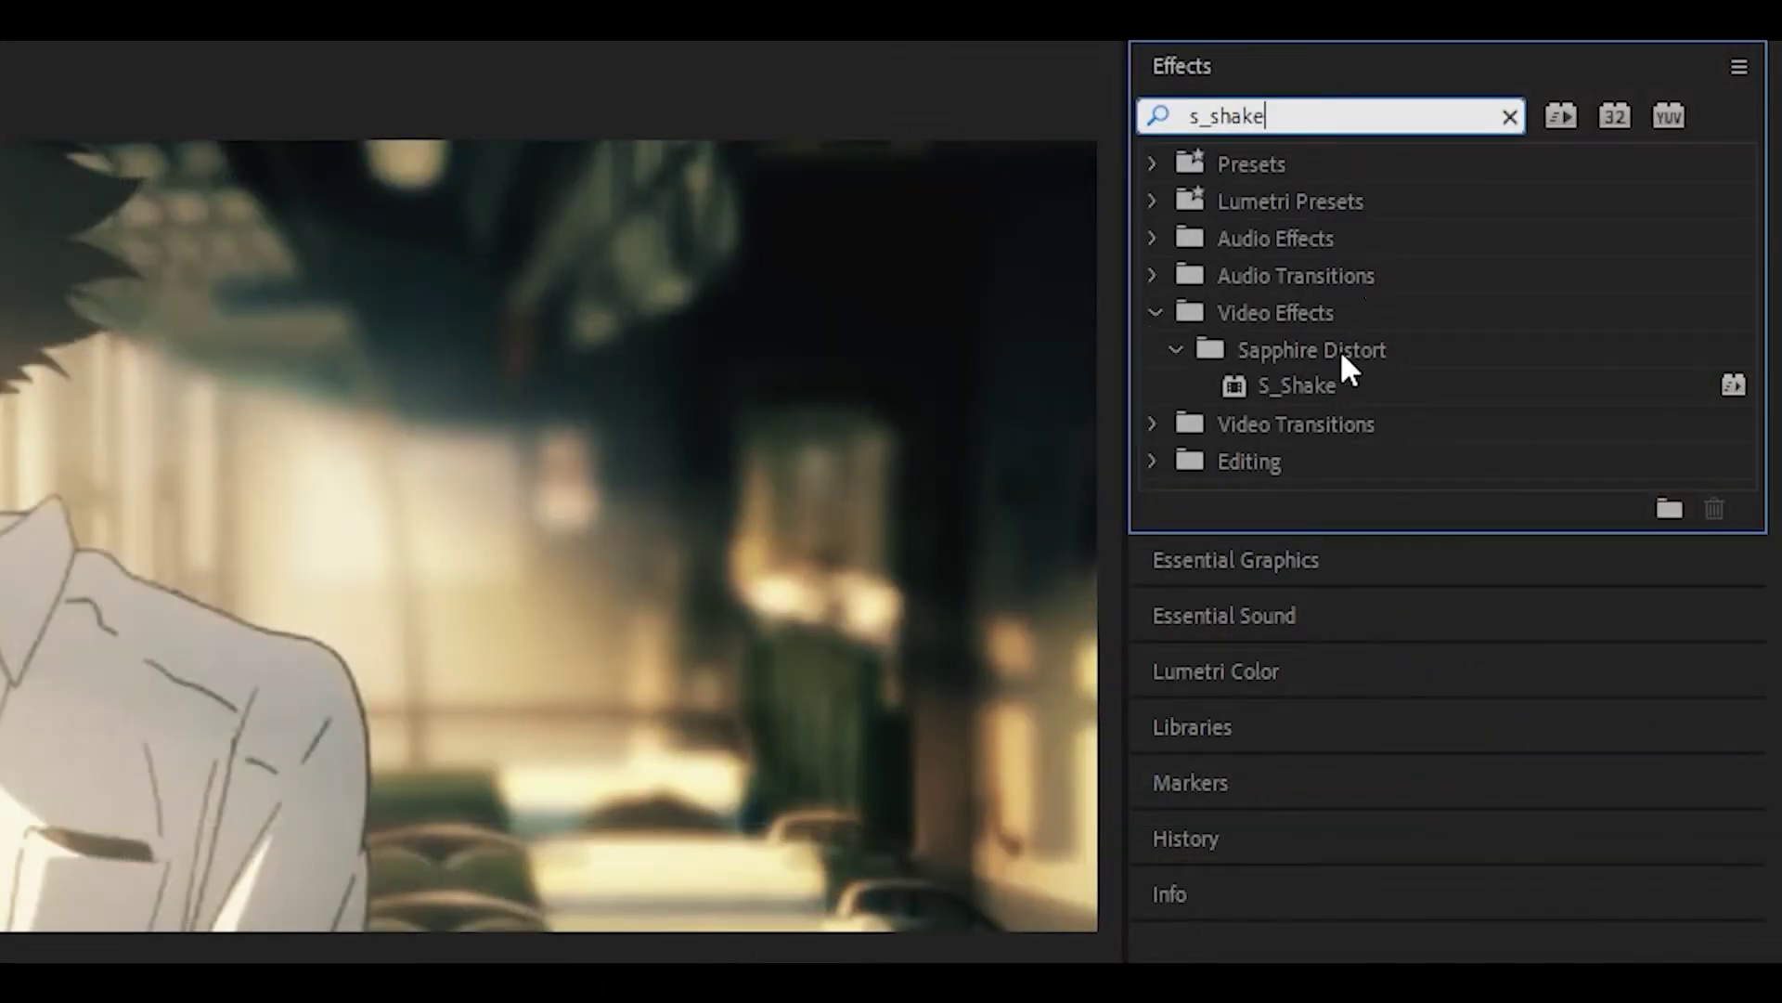
pyautogui.click(1290, 386)
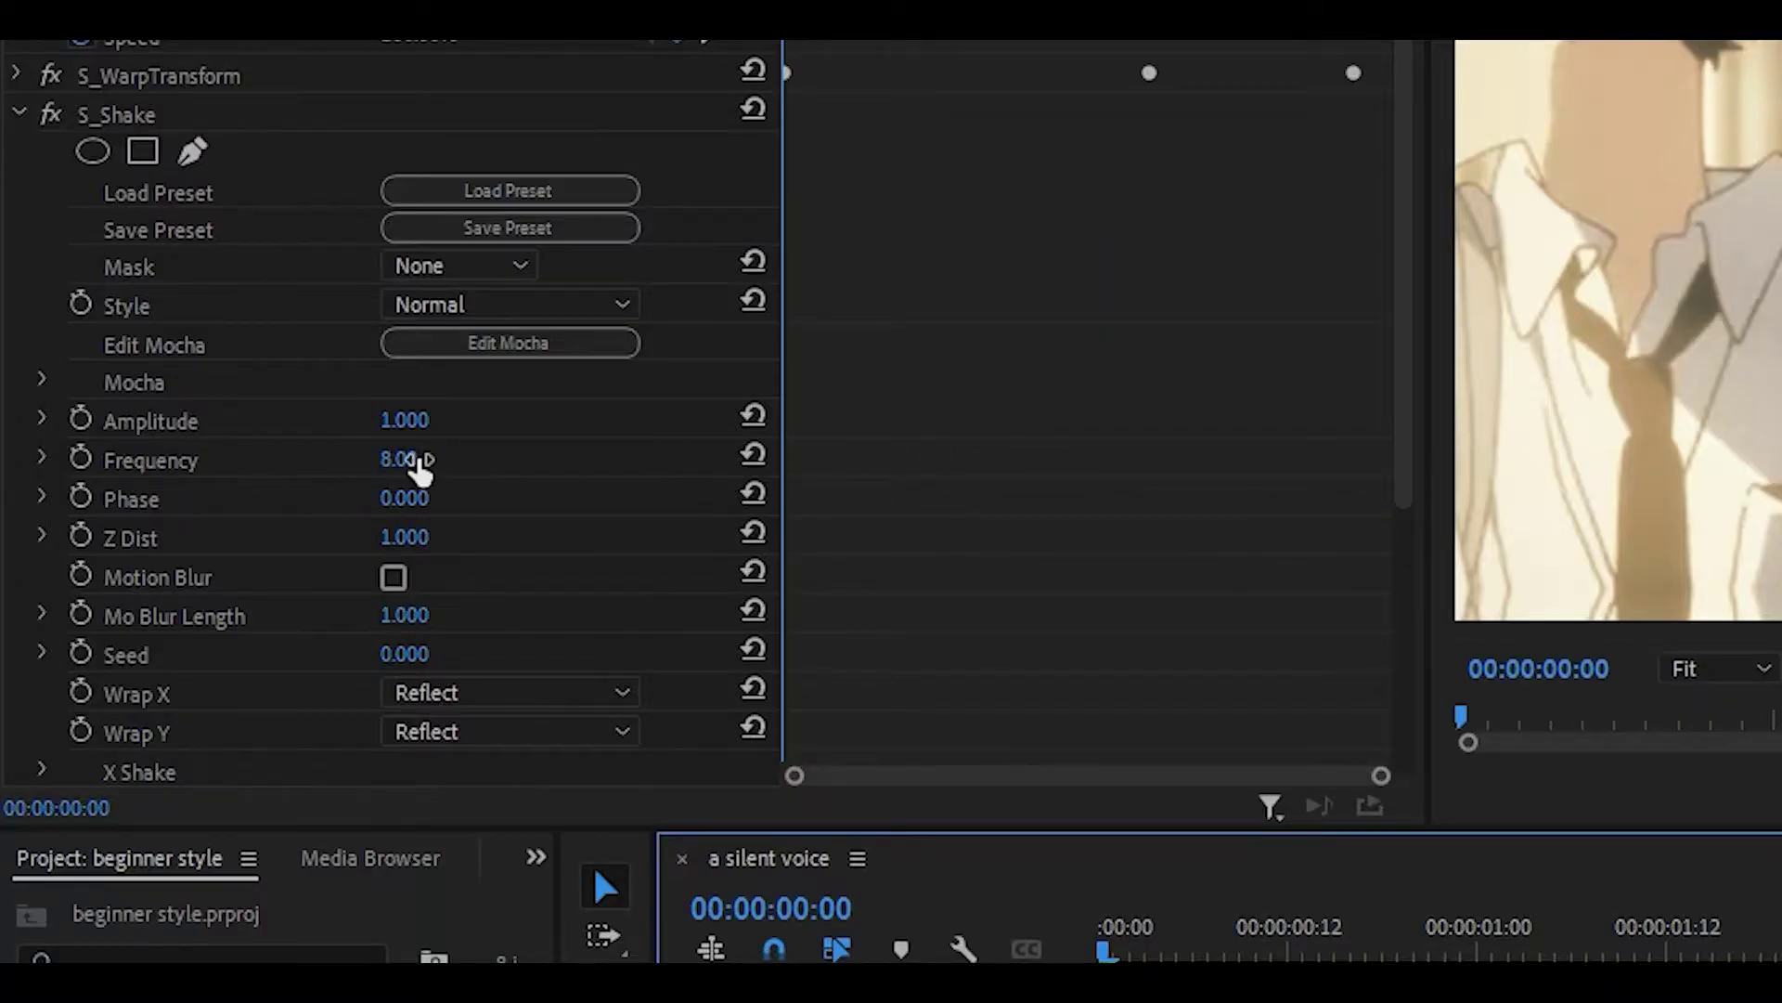
pyautogui.click(414, 459)
pyautogui.write('3')
pyautogui.press('Return')
# Set S_Shake's X Rand Amp and Y Rand Amp to 100 each.
pyautogui.scroll(-2, 1011, 441)
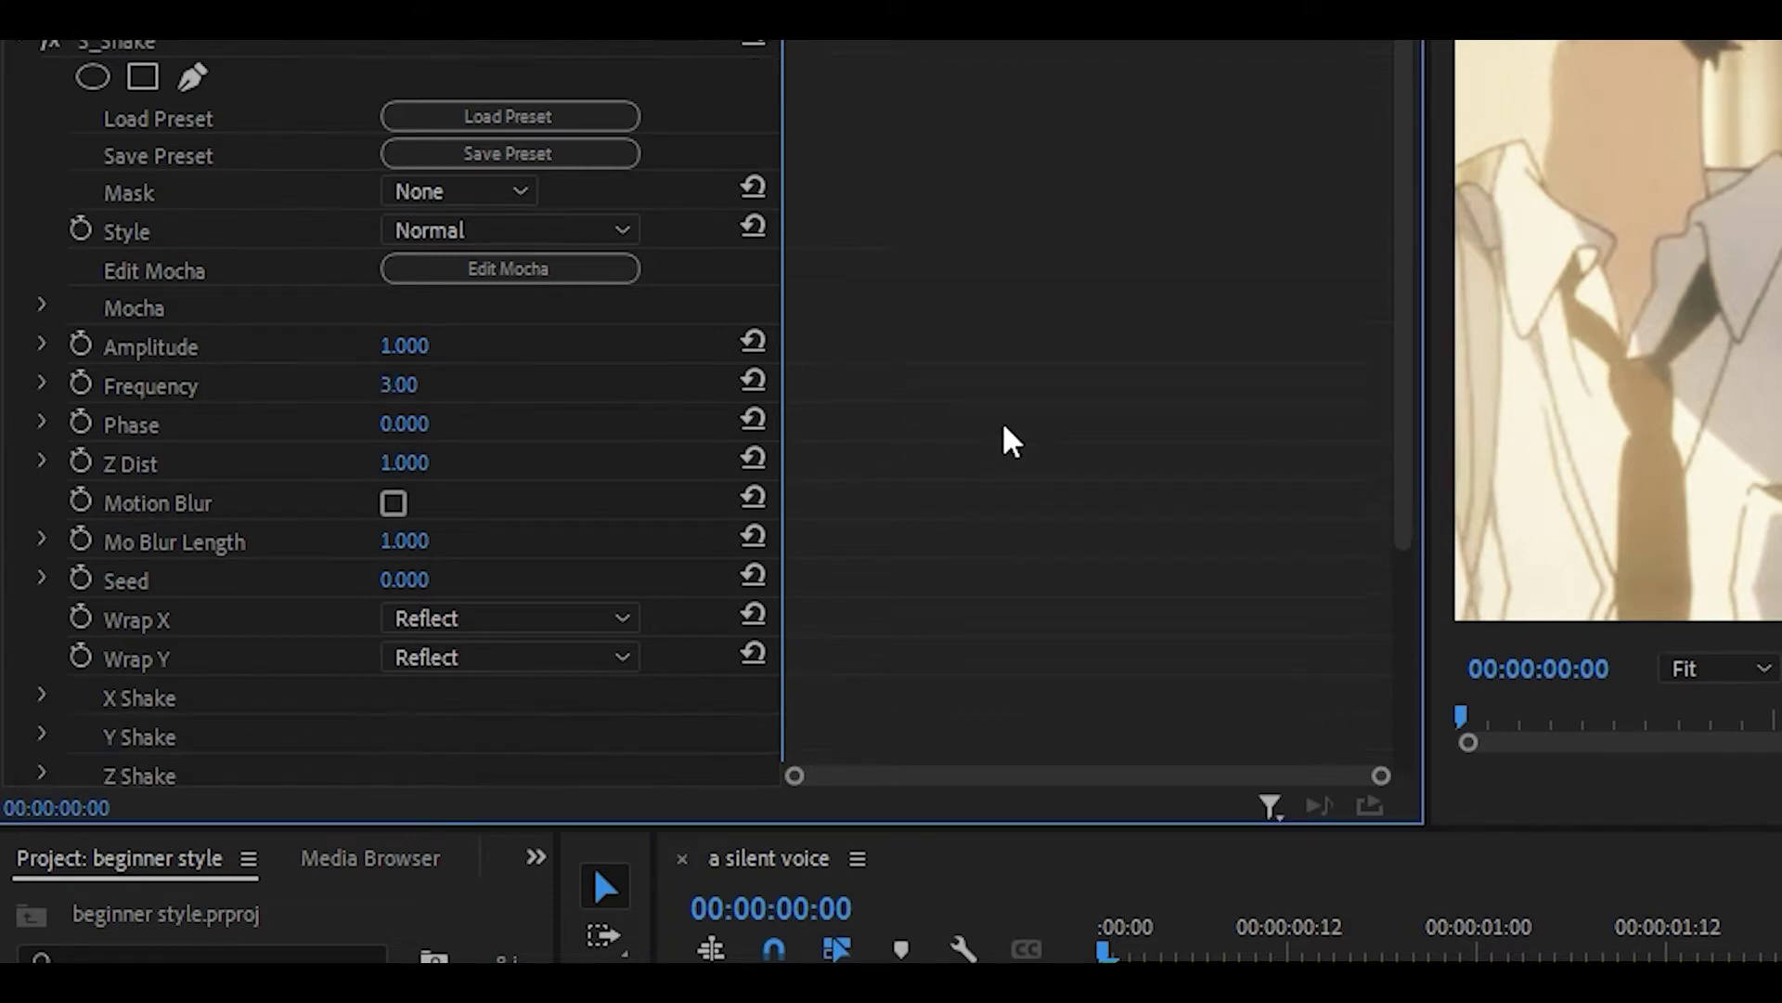
pyautogui.scroll(-5, 1012, 441)
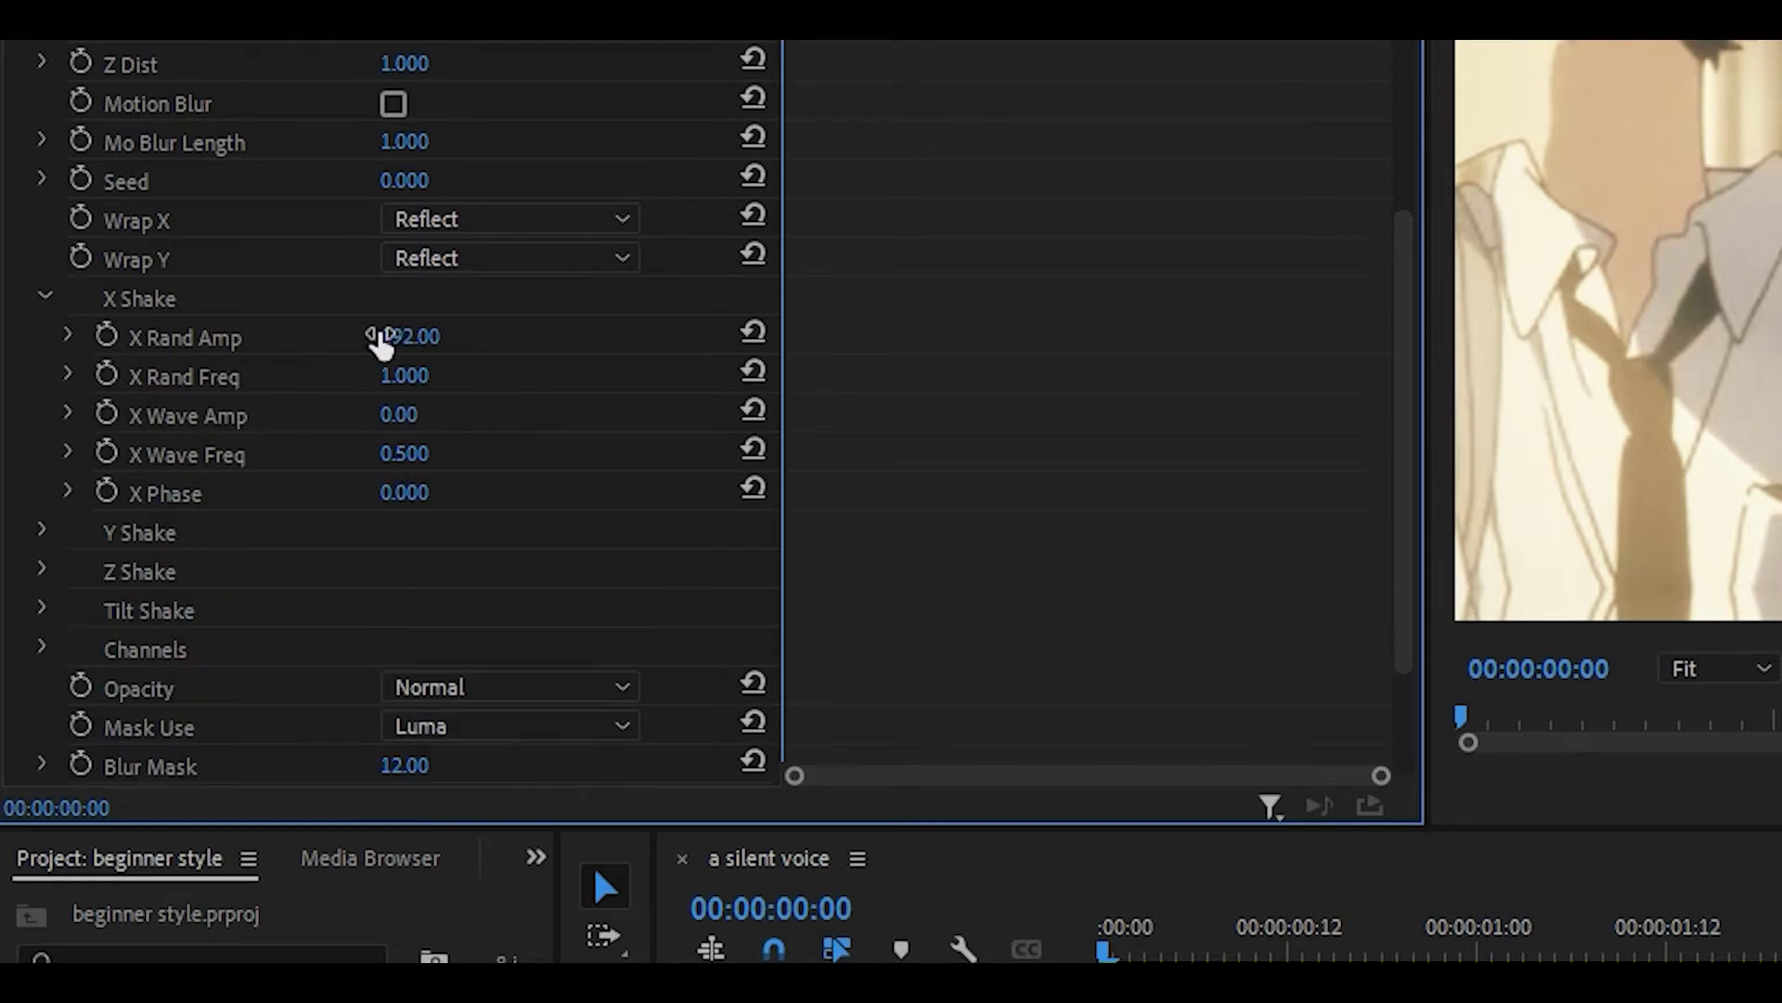
pyautogui.click(404, 338)
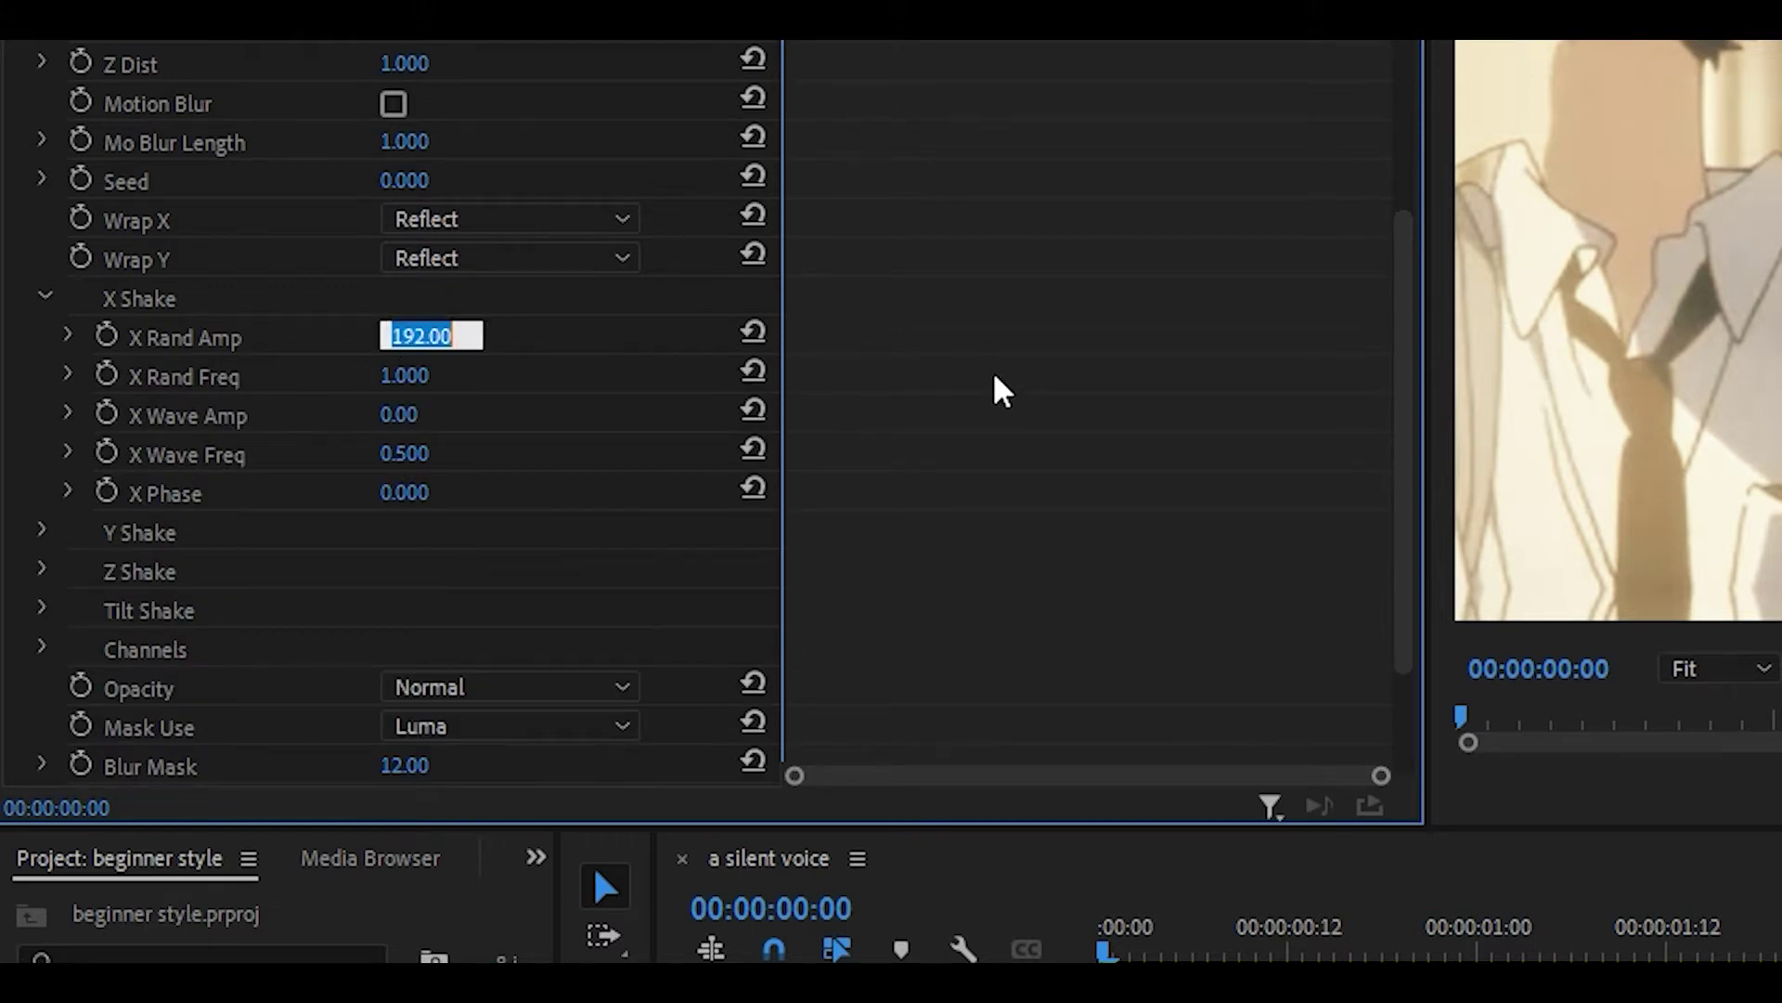
pyautogui.write('100')
pyautogui.press('Return')
pyautogui.click(40, 532)
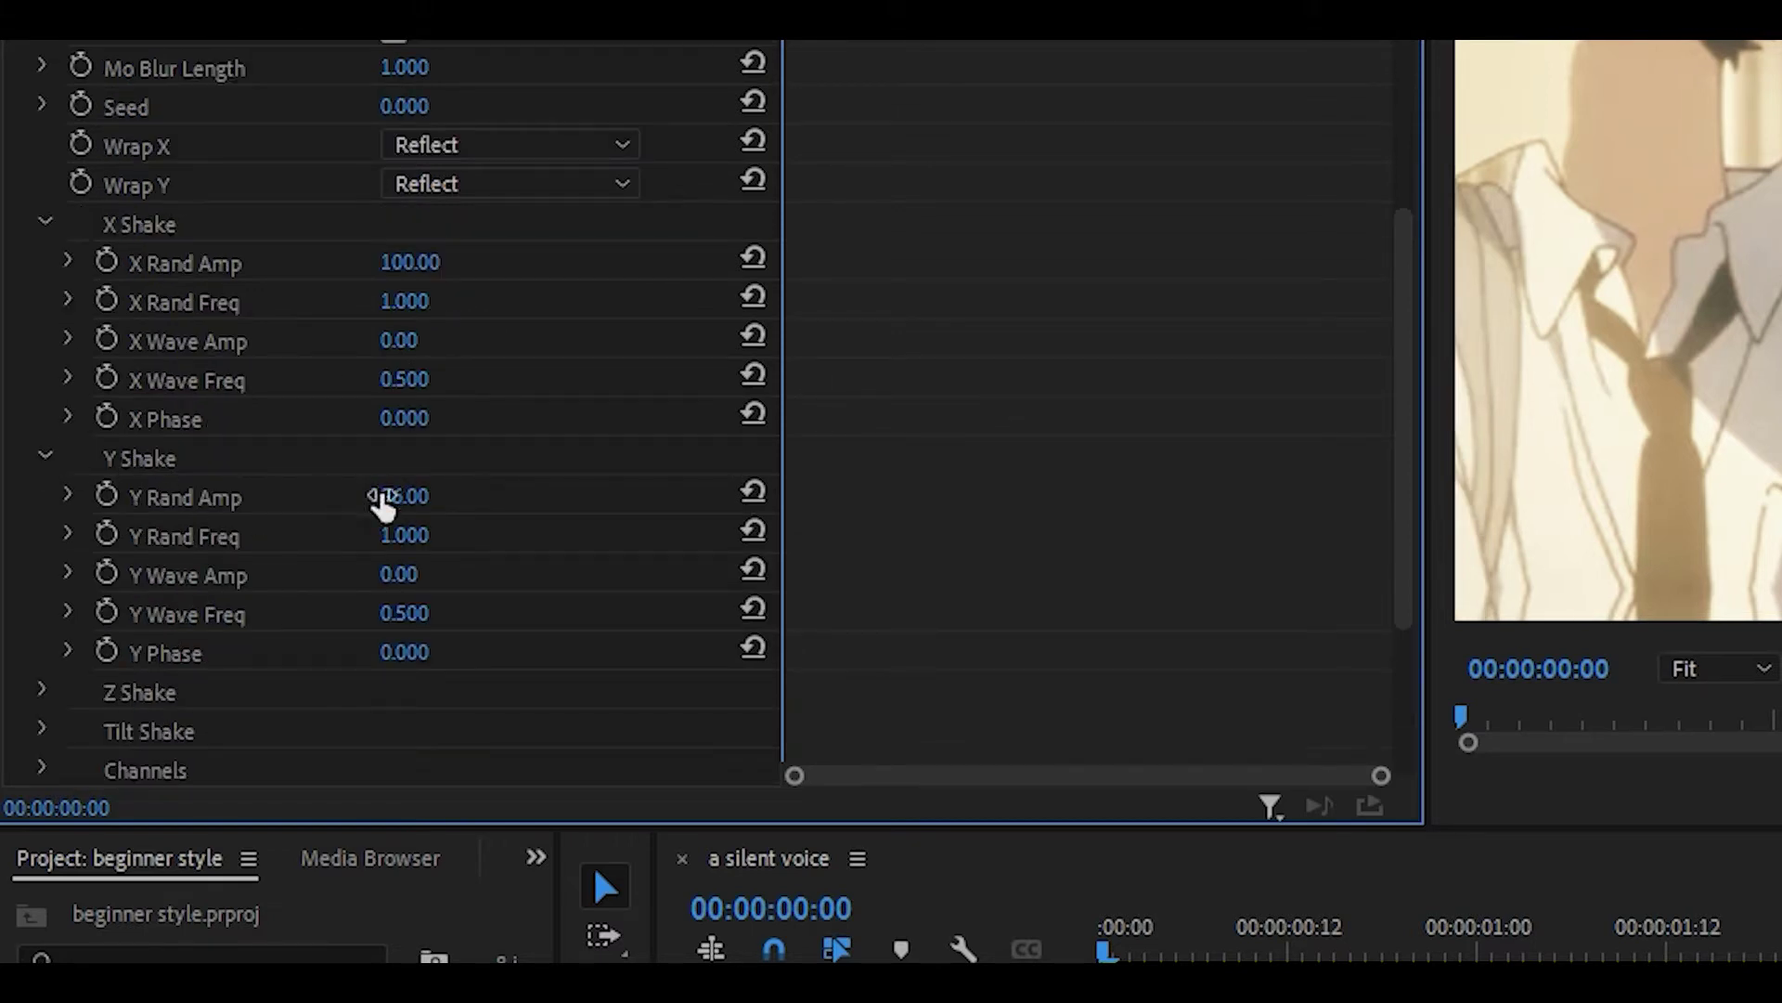
pyautogui.click(382, 501)
pyautogui.write('100')
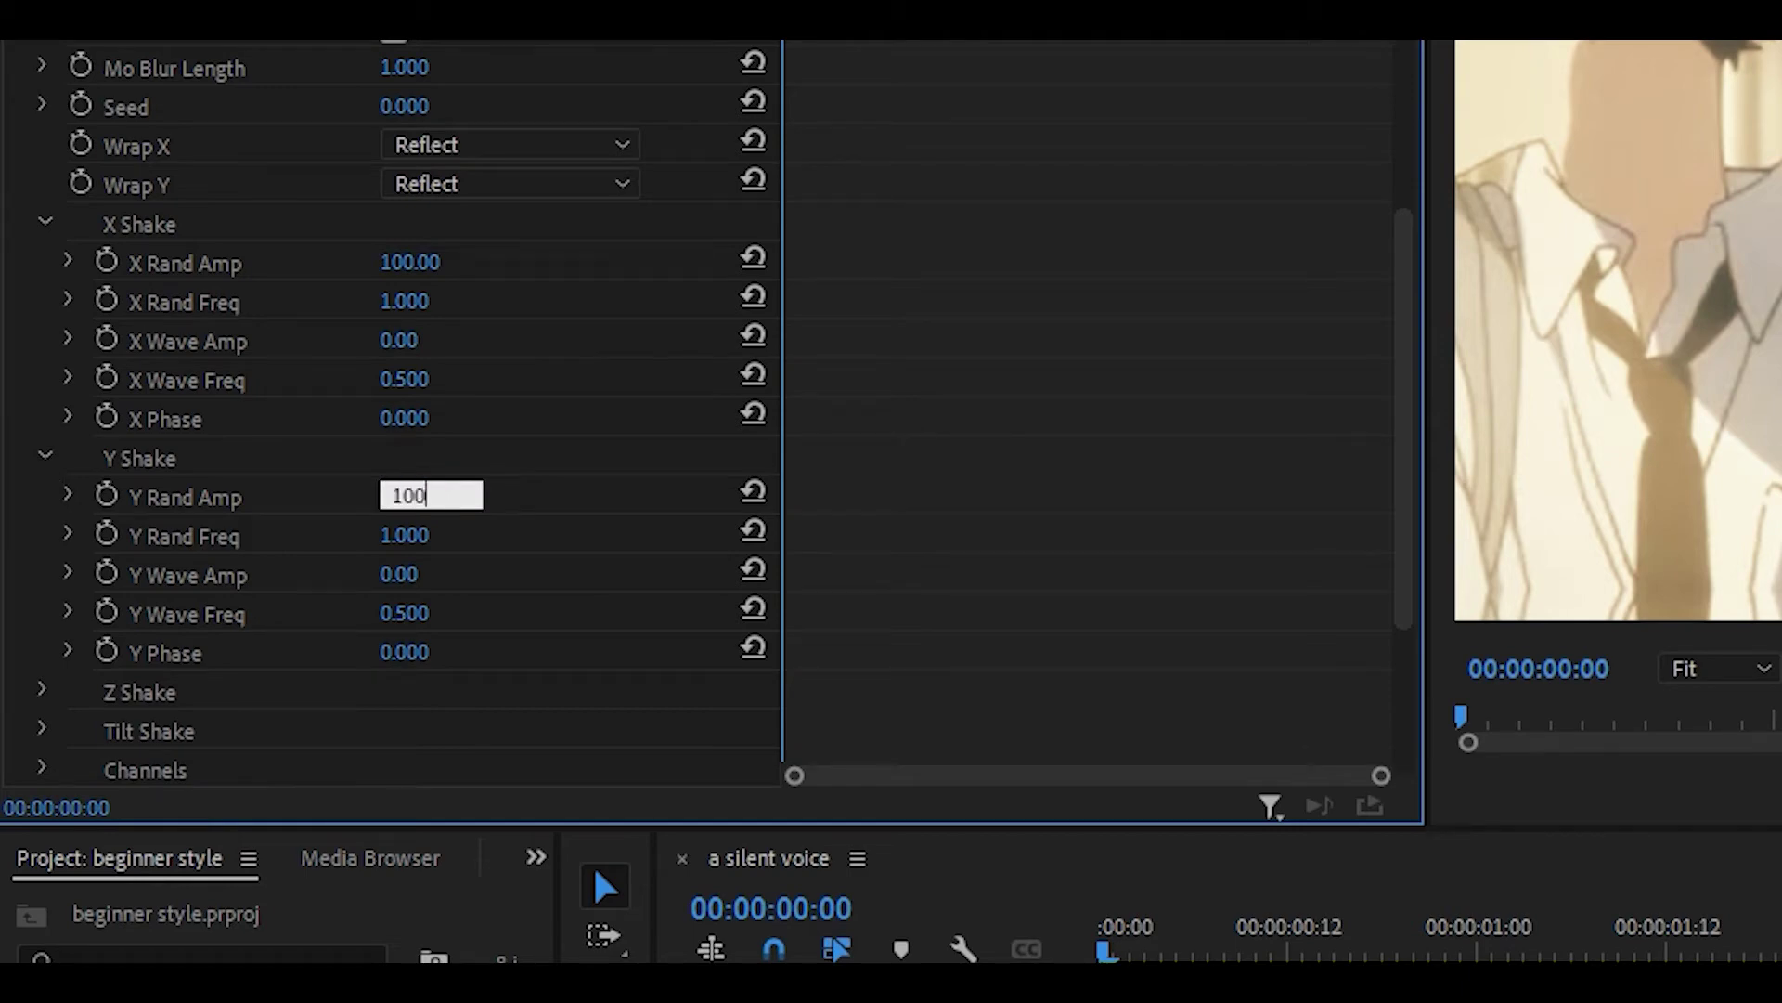
pyautogui.press('Return')
# Set S_Shake's Tilt Wave Amp to 0.5 and Tilt Wave Freq to 1.
pyautogui.scroll(-5, 48, 478)
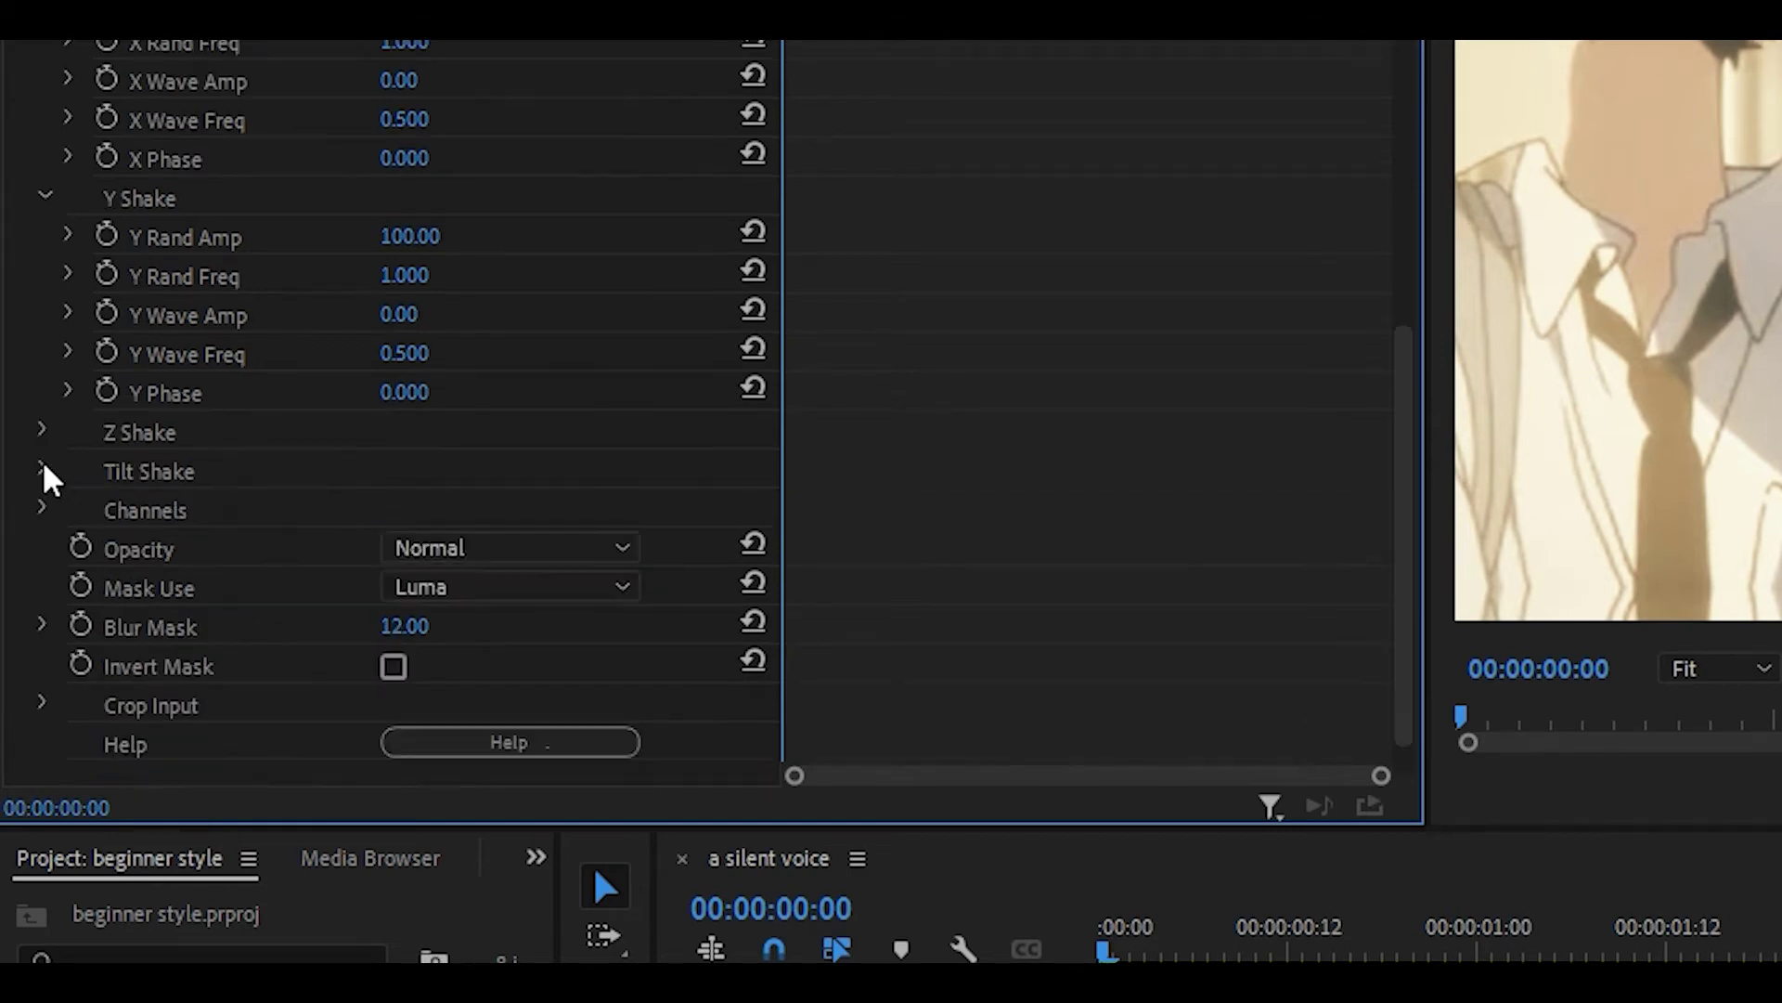
pyautogui.click(42, 471)
pyautogui.scroll(-2, 961, 589)
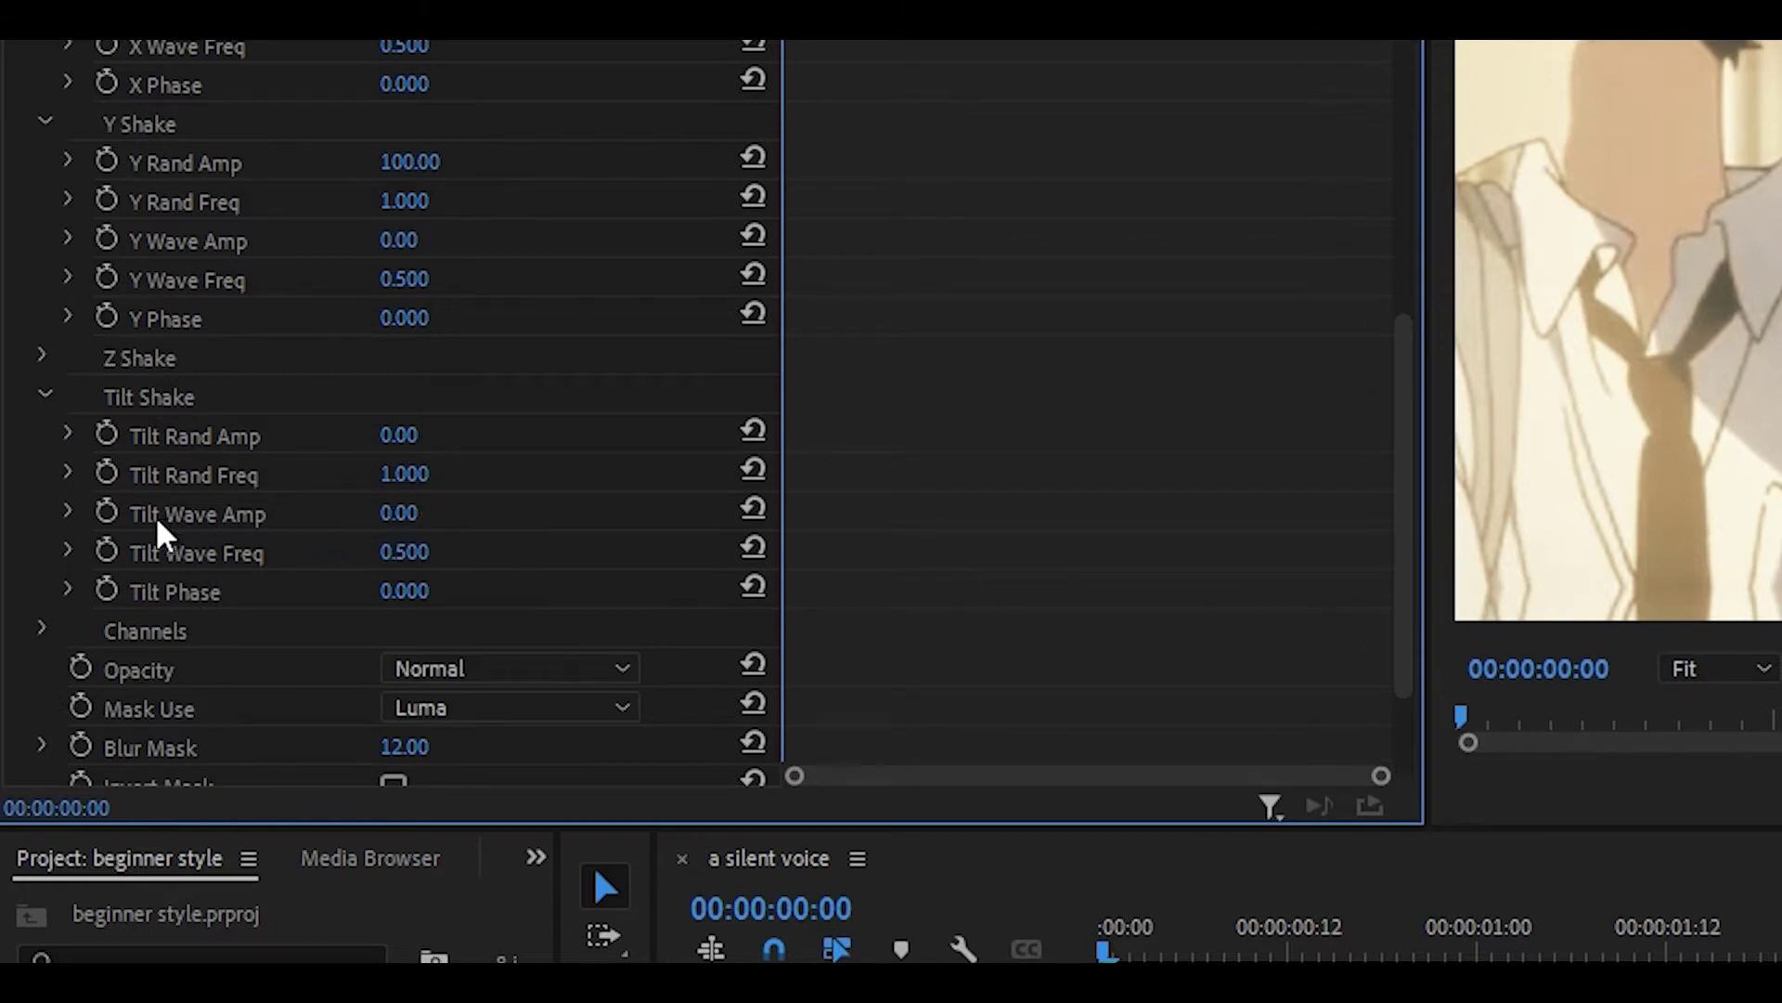
pyautogui.click(377, 513)
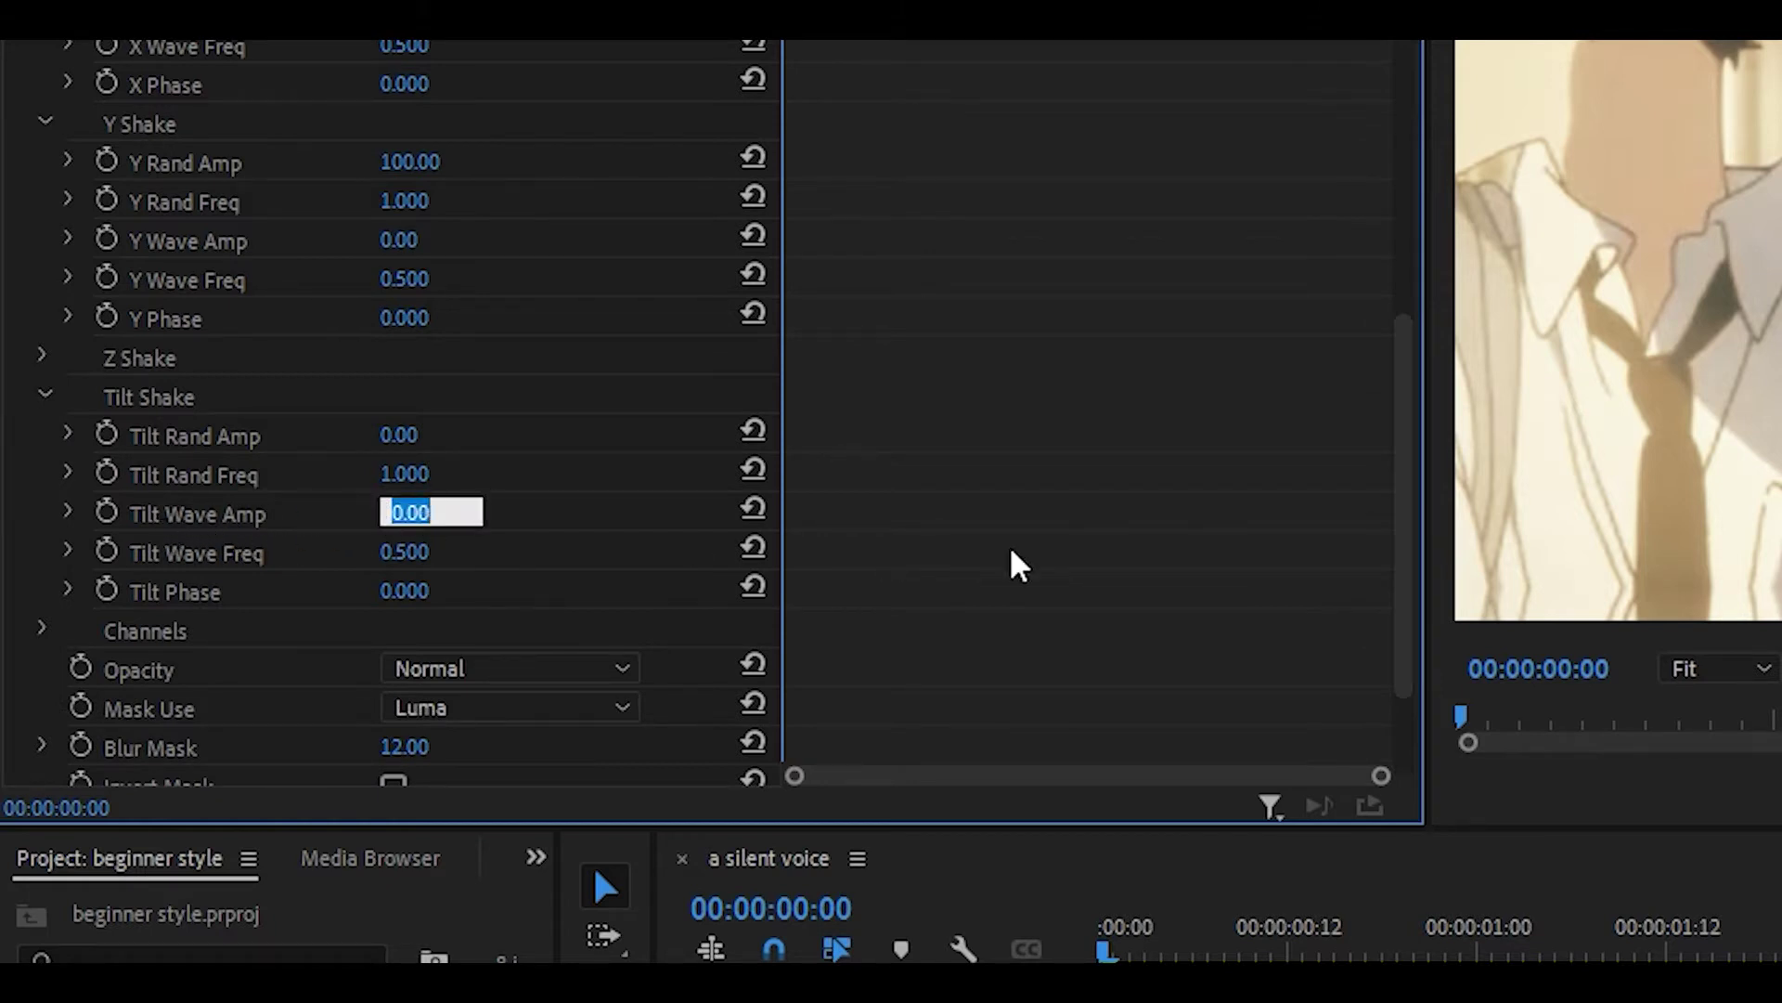
pyautogui.write('0')
pyautogui.press('Return')
pyautogui.scroll(-2, 158, 477)
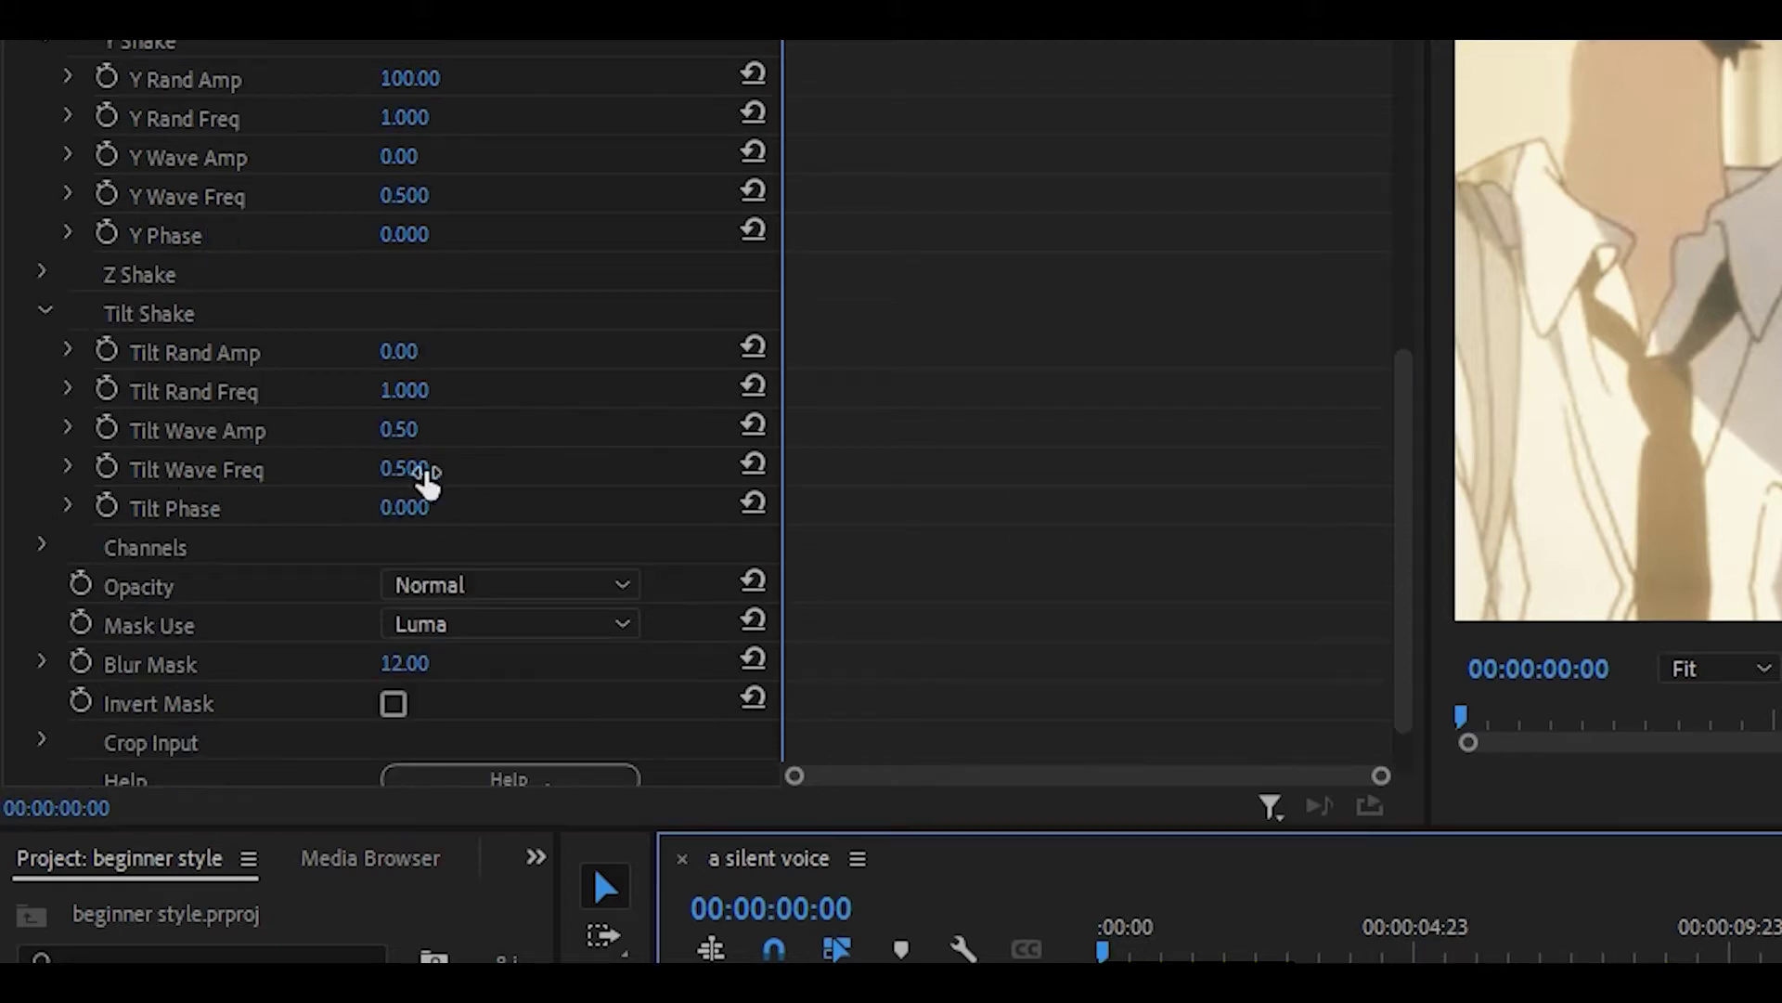
pyautogui.click(422, 470)
pyautogui.write('1')
pyautogui.press('Return')
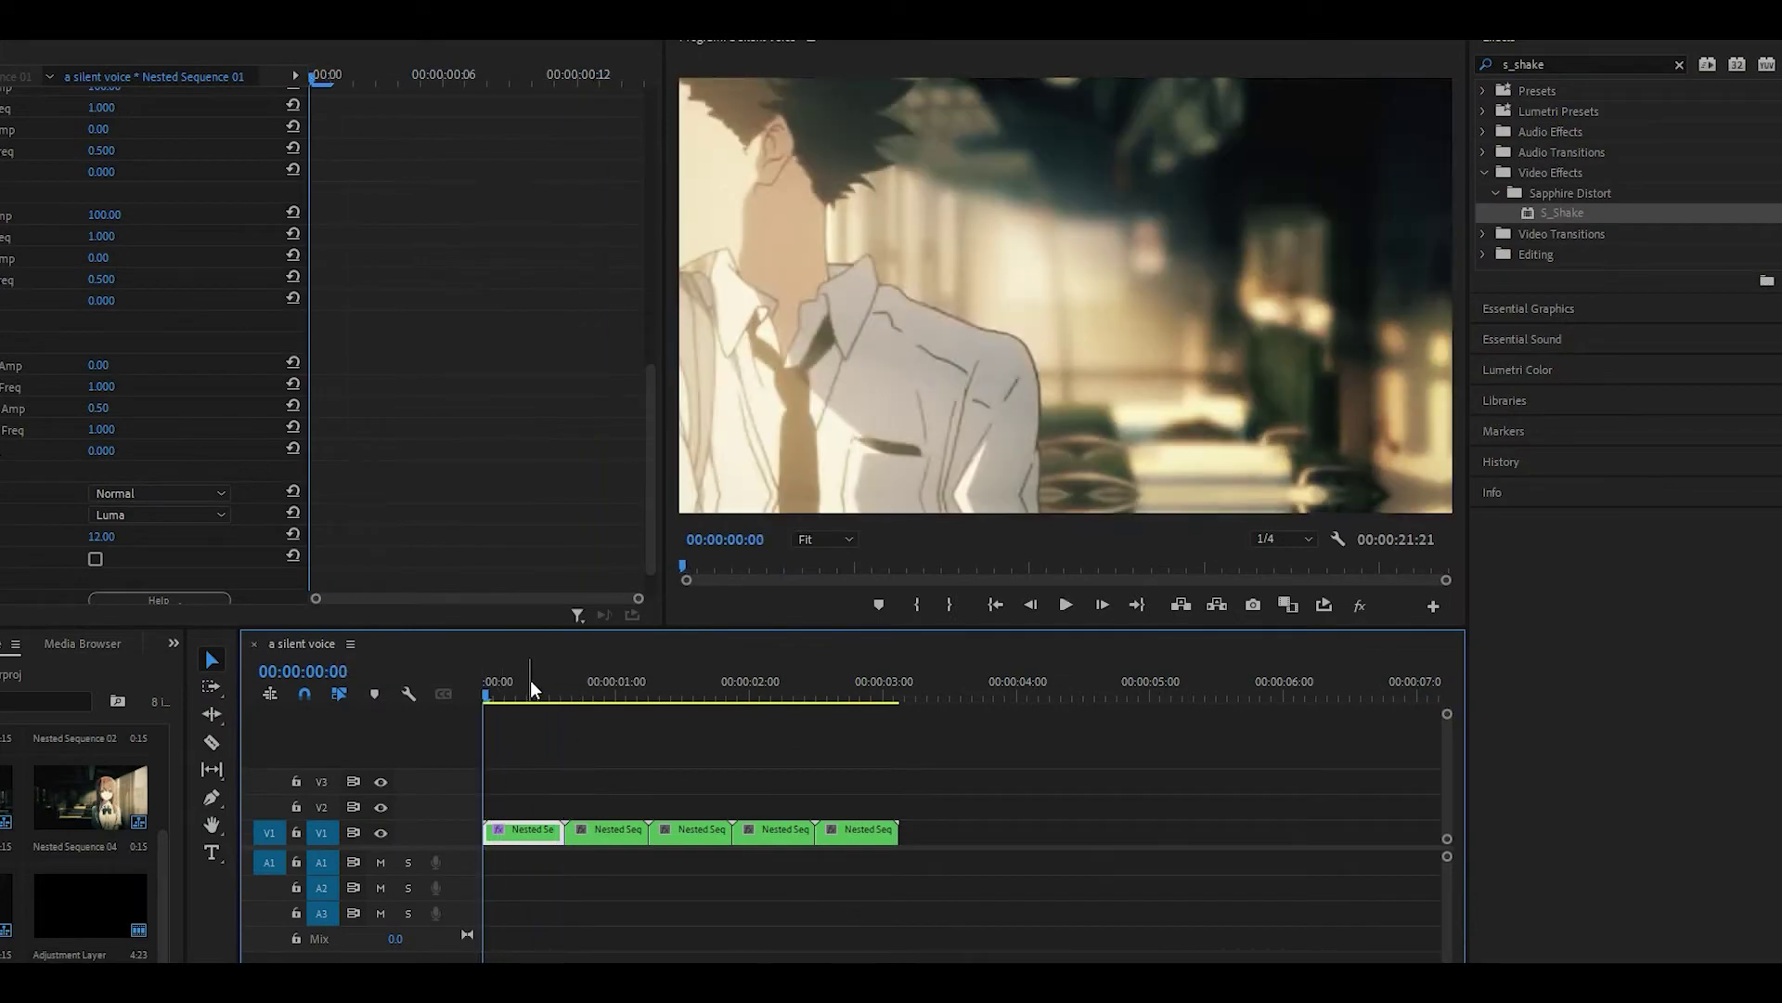
# Play the sequence from the start to preview the zoom and shake on the first clip.
pyautogui.press('space')
pyautogui.moveTo(498, 690); pyautogui.dragTo(485, 690)
pyautogui.press('space')
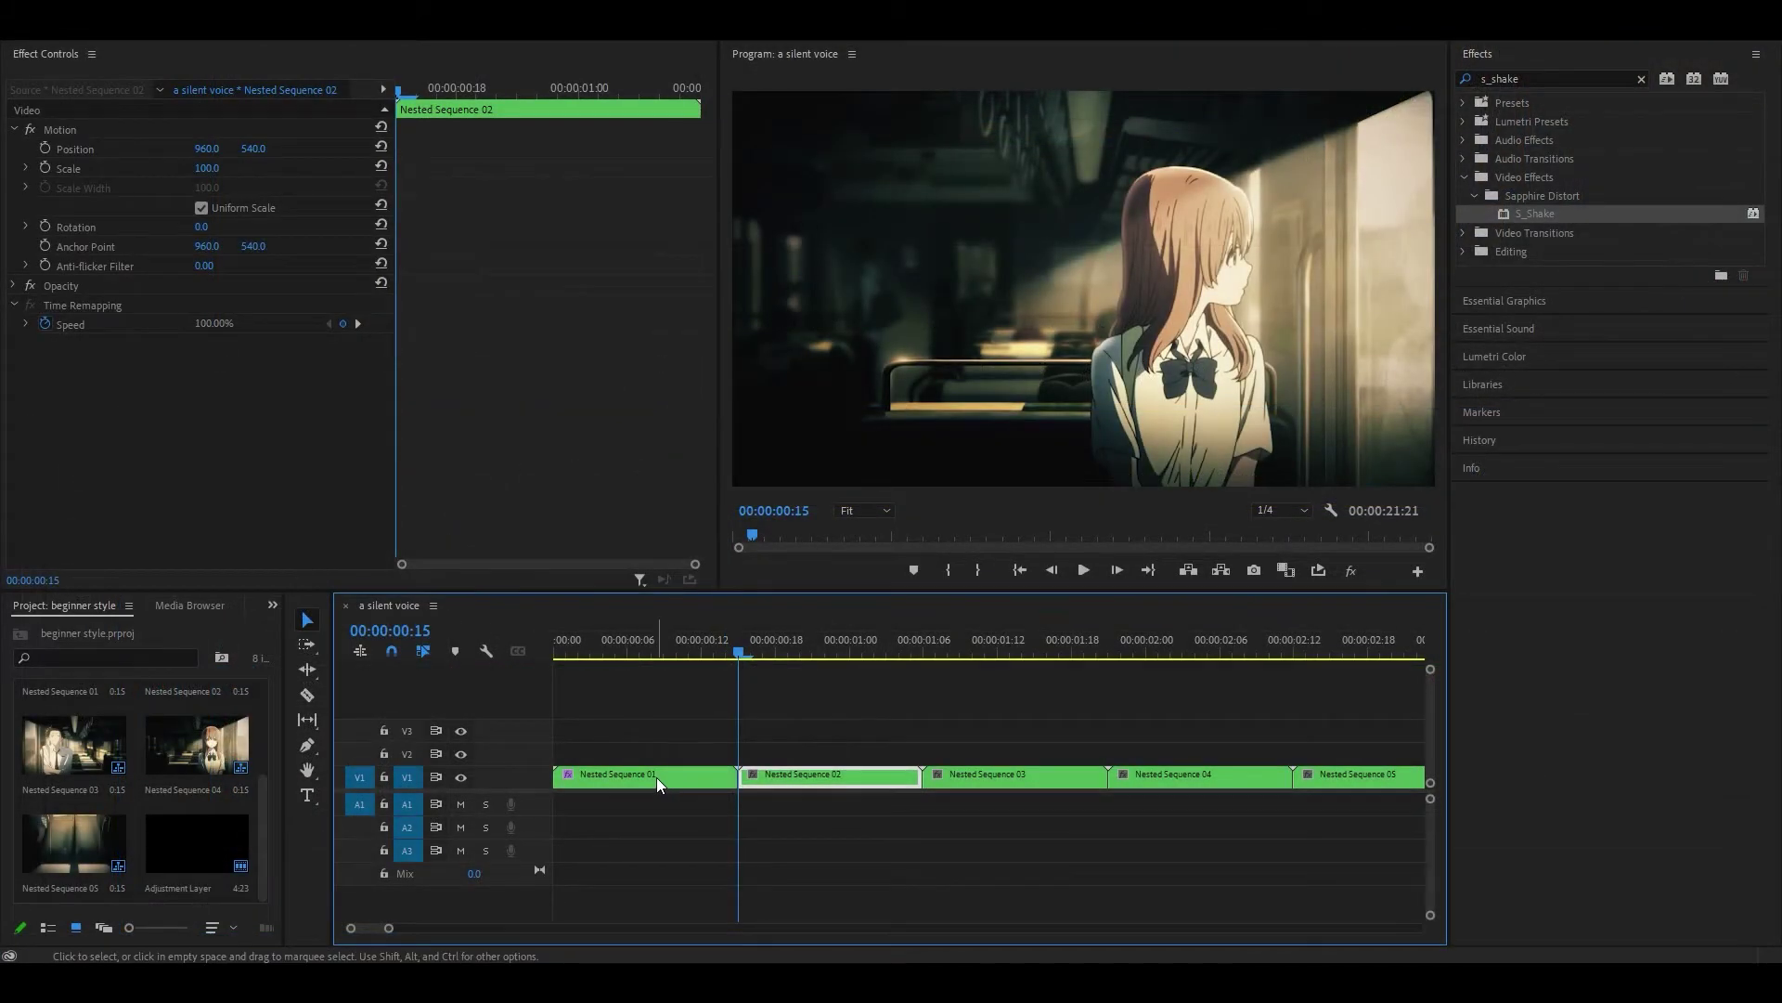
# Copy the S_WarpTransform effect from Nested Sequence 01 onto Nested Sequence 02 and return to 00:00:00:15.
pyautogui.click(655, 777)
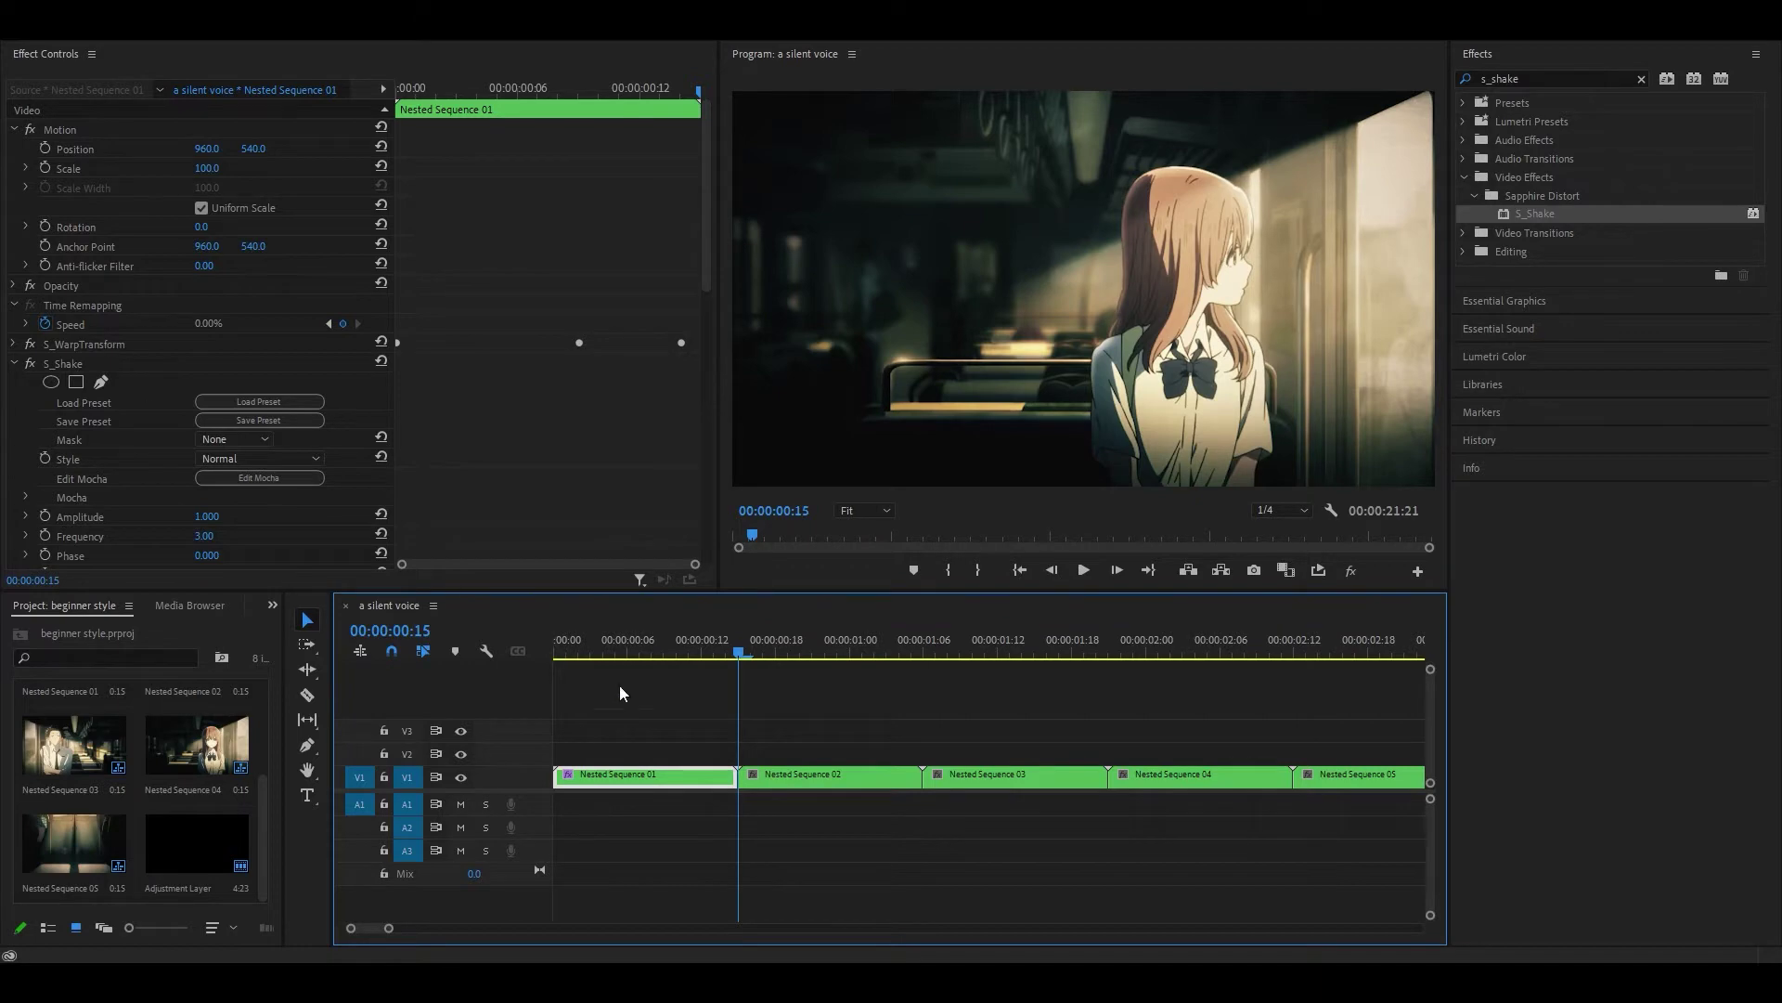
pyautogui.click(119, 345)
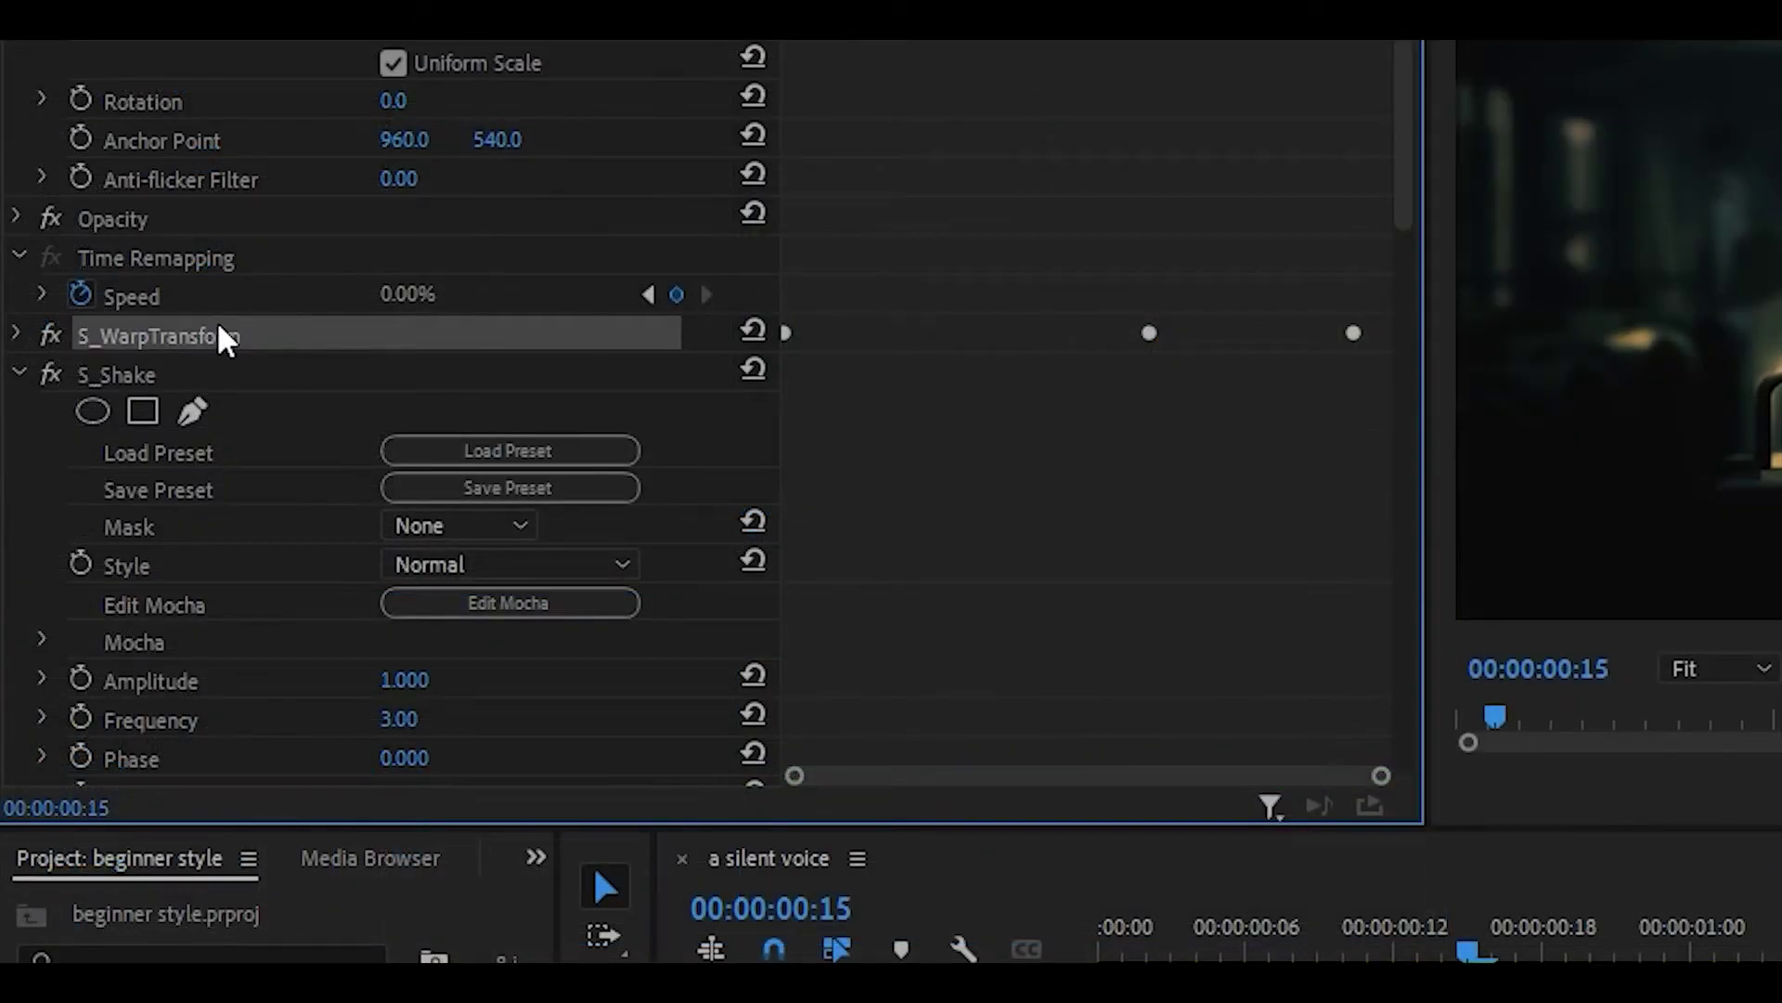
pyautogui.rightClick(223, 339)
pyautogui.click(325, 540)
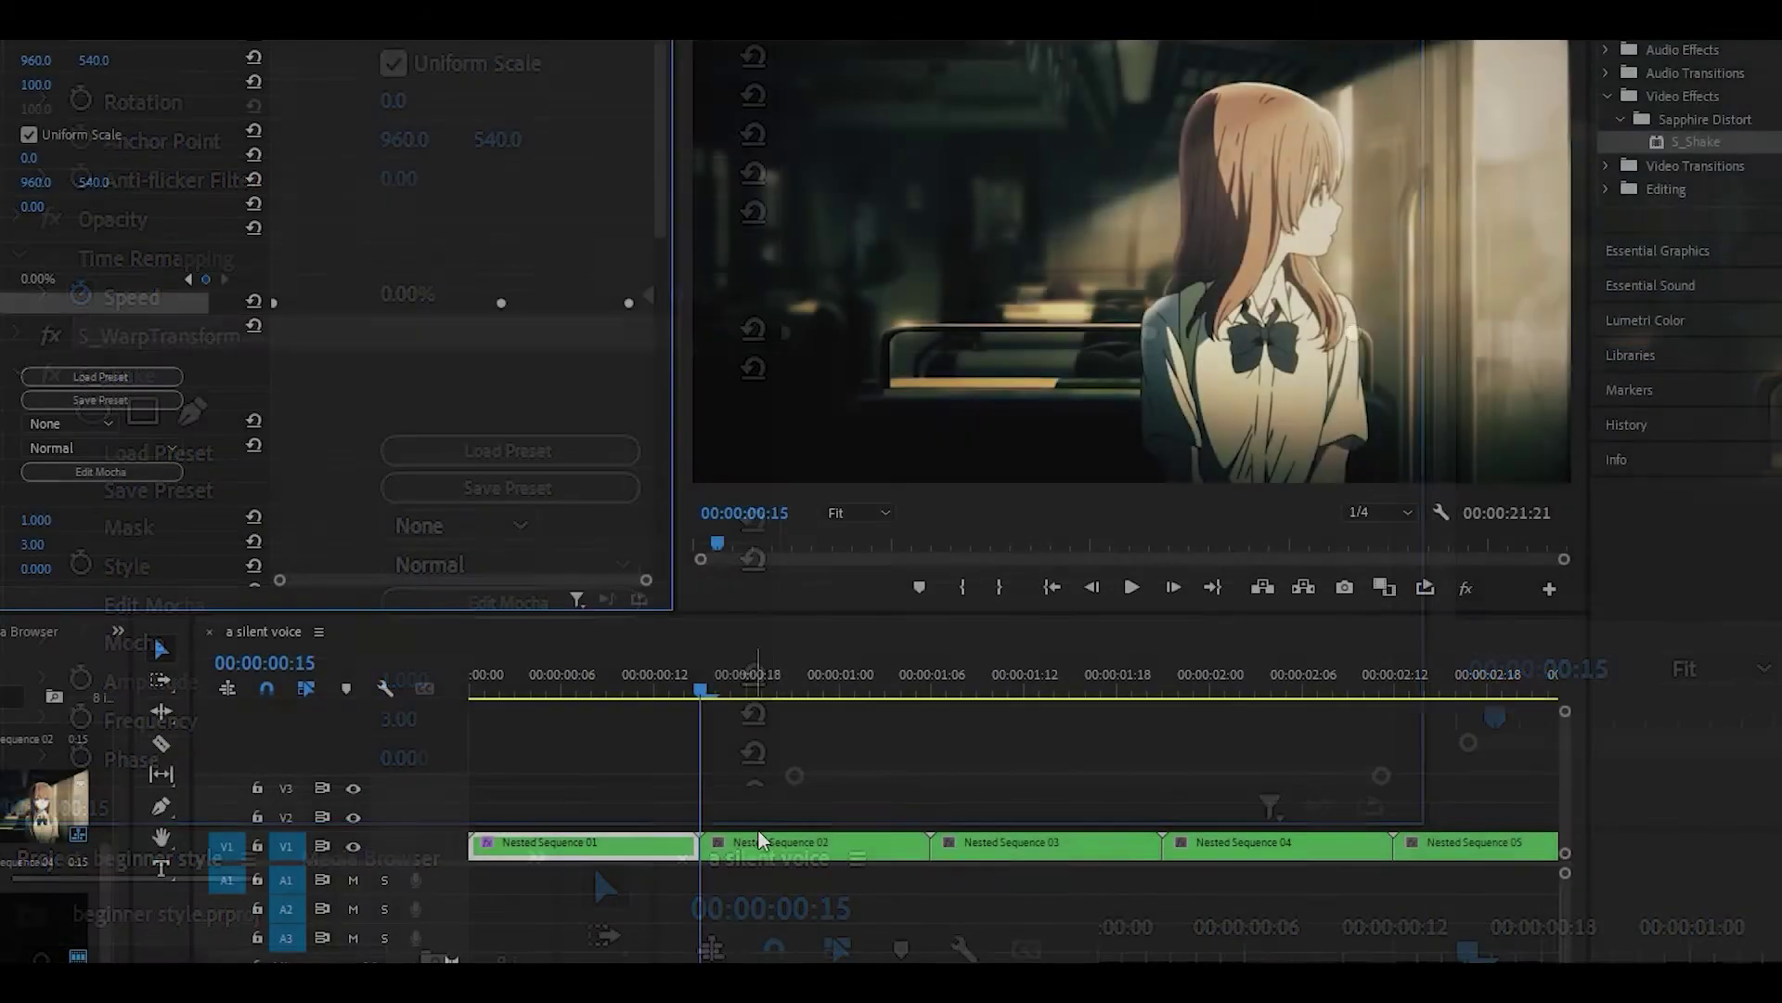
pyautogui.click(776, 841)
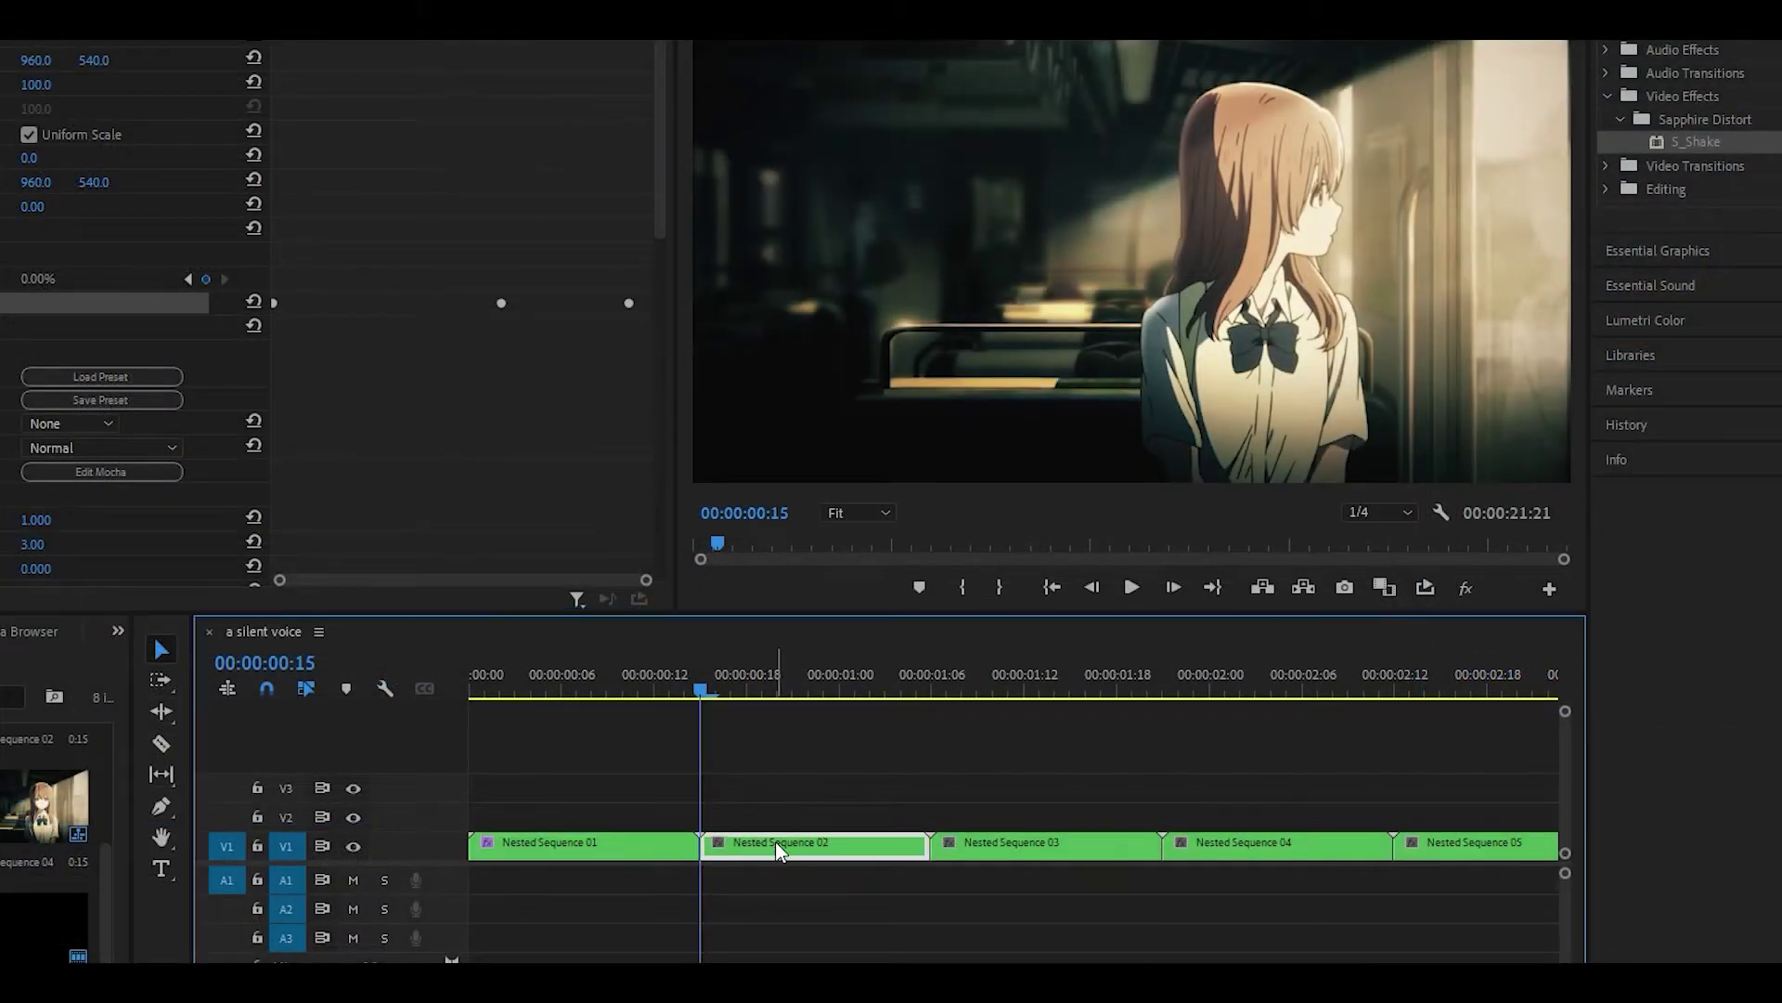
pyautogui.rightClick(384, 256)
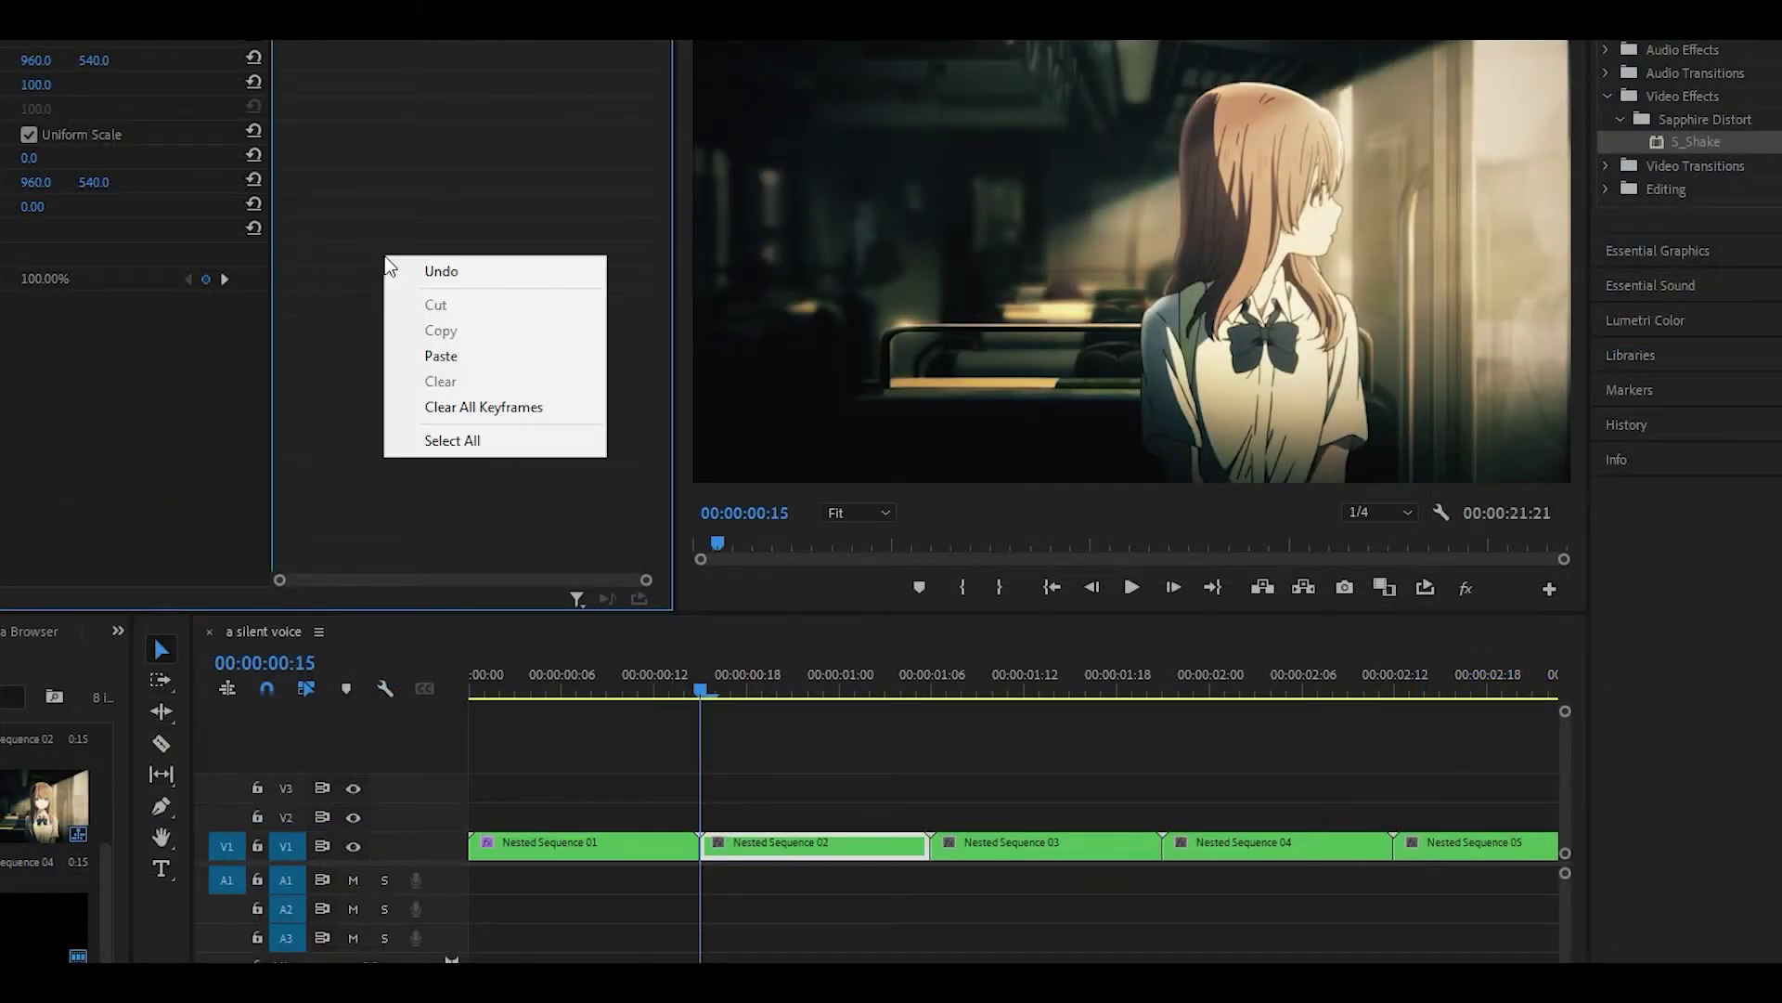
pyautogui.click(444, 355)
pyautogui.press('space')
pyautogui.click(735, 638)
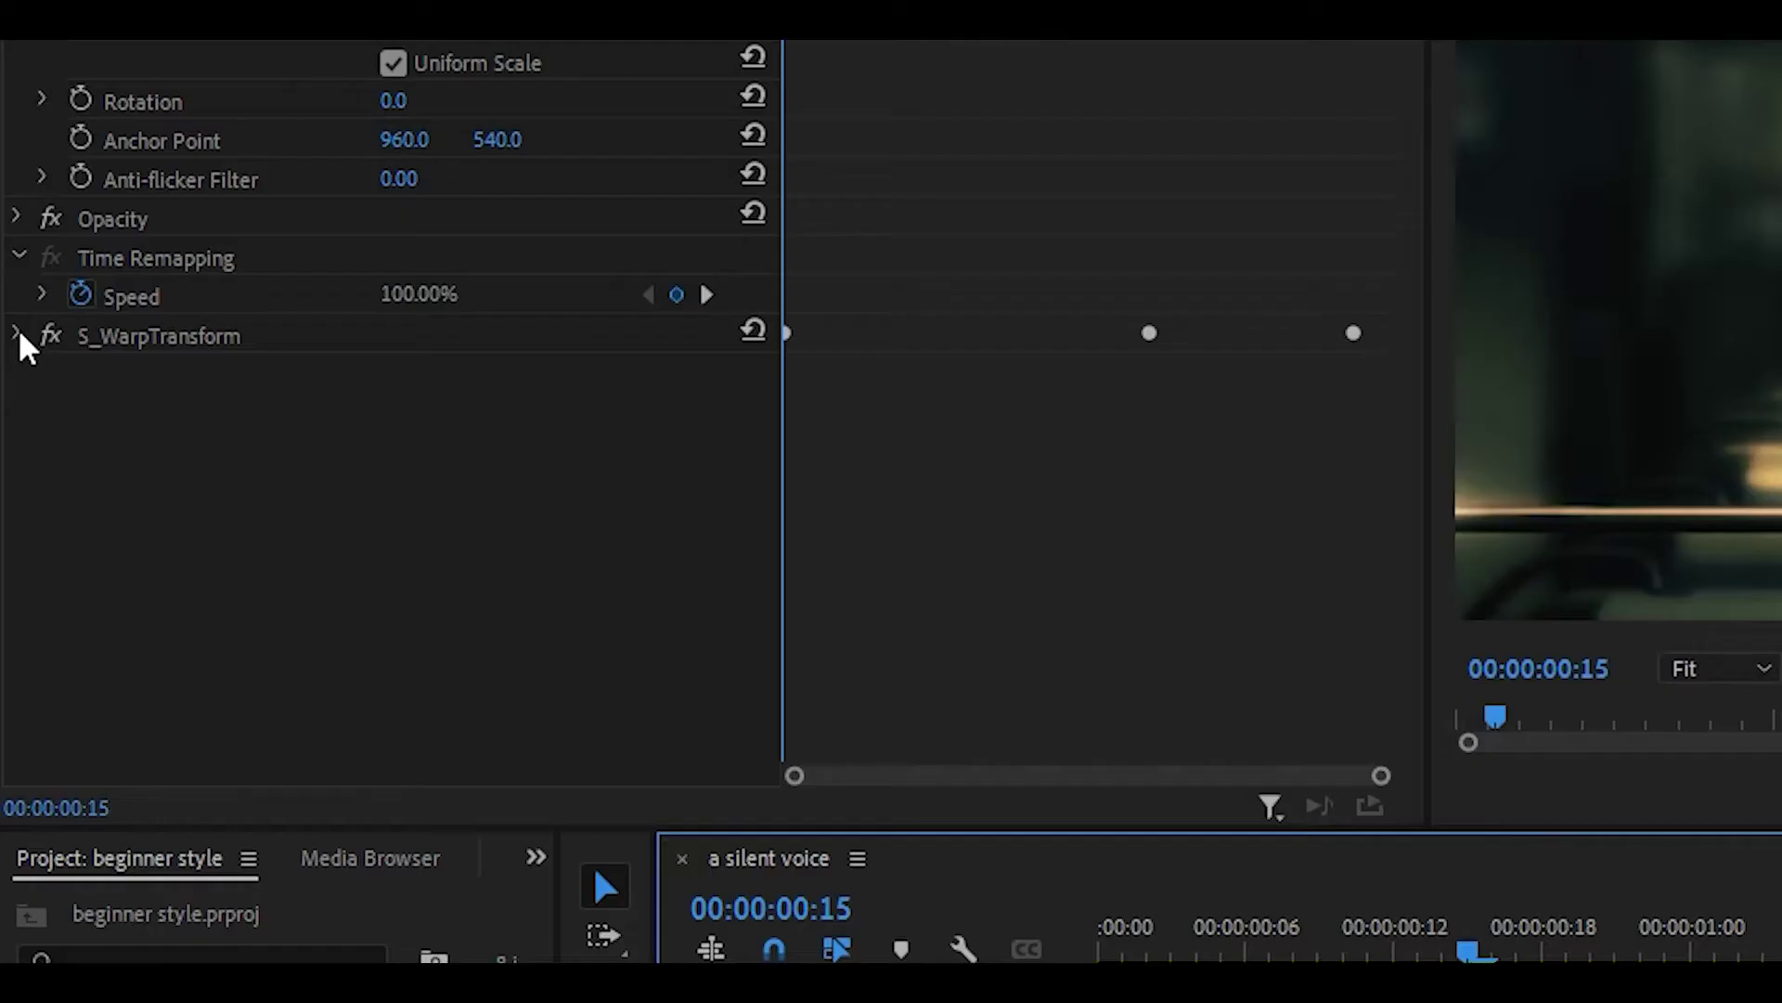
# Set Nested Sequence 02's Z Dist to 1.2 at its first keyframe at 00:00:00:15.
pyautogui.click(17, 336)
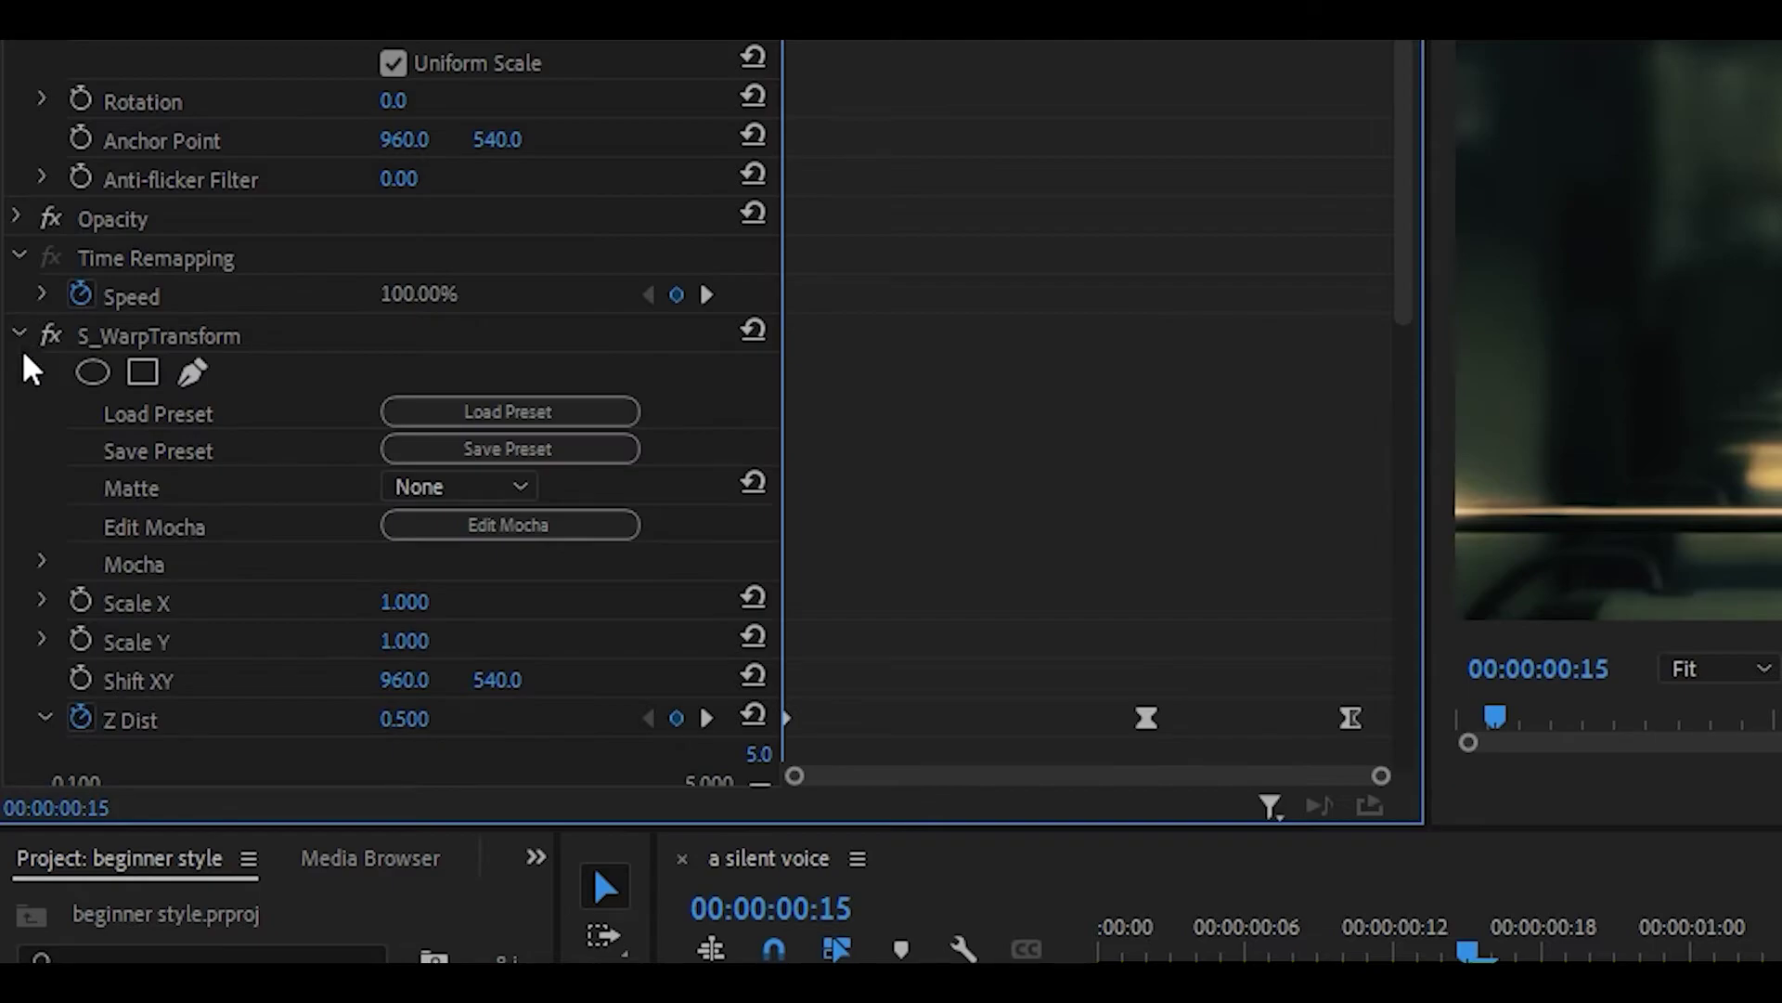
pyautogui.click(404, 718)
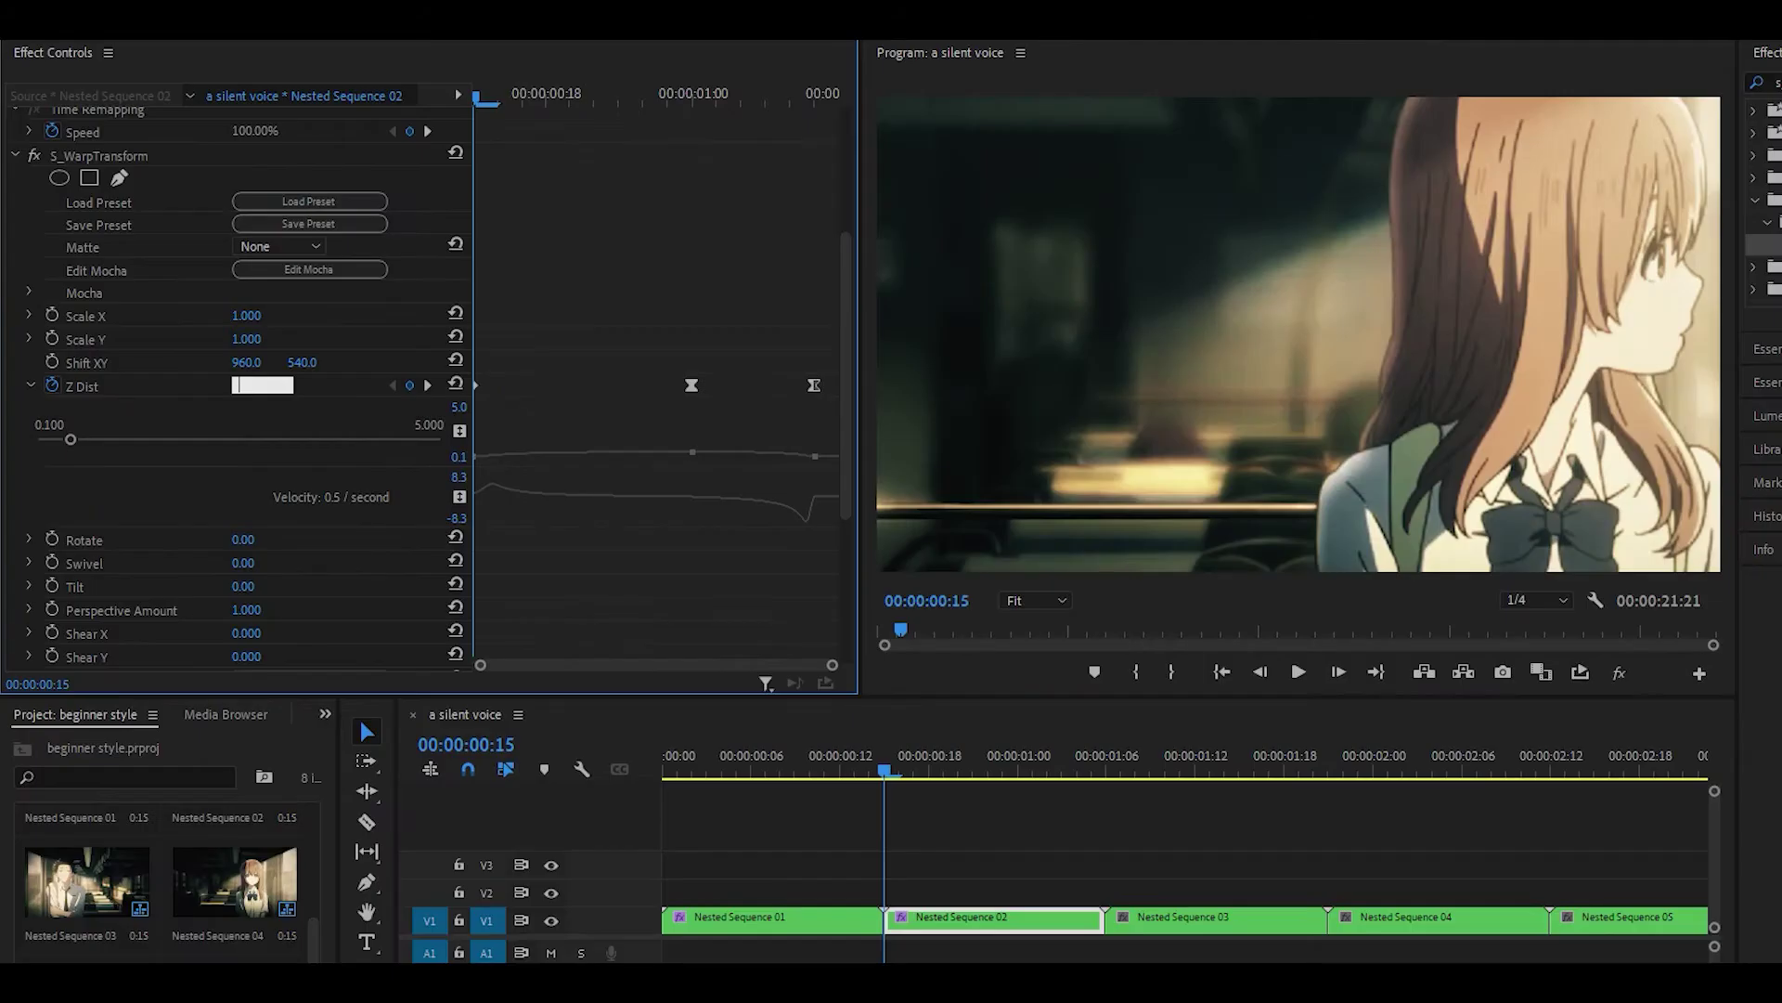
pyautogui.click(611, 338)
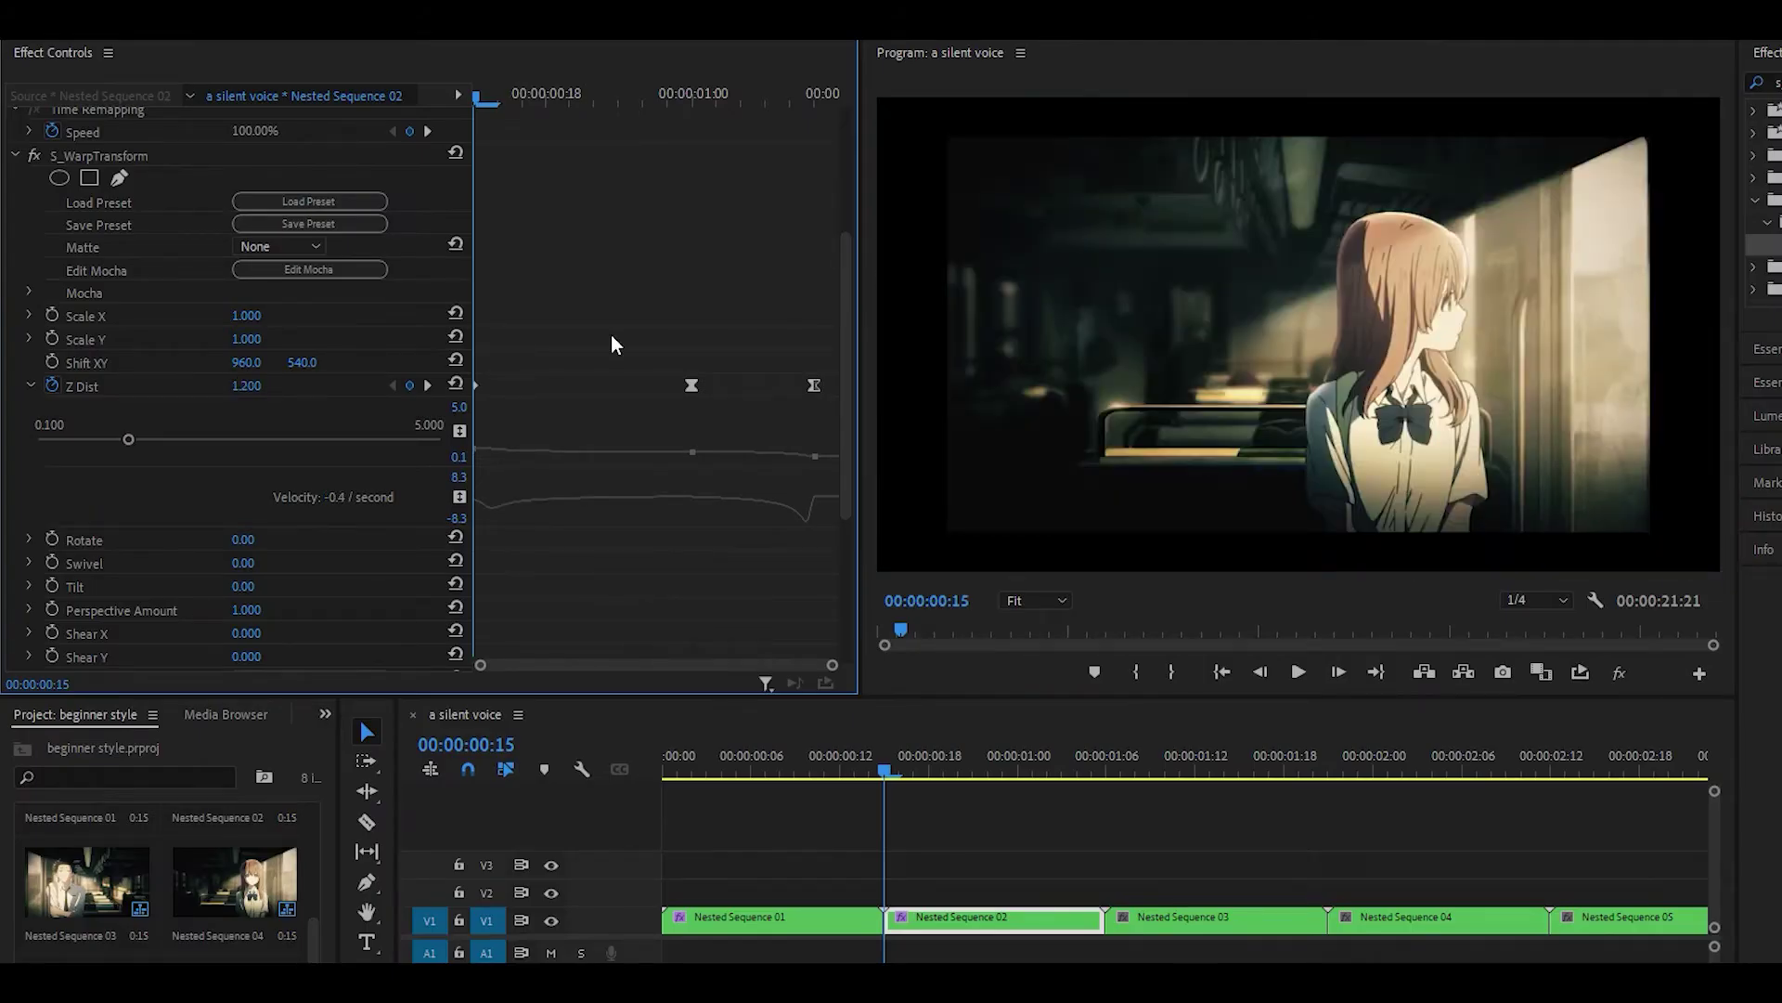
# Set Nested Sequence 02's Z Dist to 0.75 at the 00:00:01:00 keyframe and reset it to its default at the 00:00:01:05 keyframe.
pyautogui.scroll(-1, 611, 338)
pyautogui.moveTo(667, 98); pyautogui.dragTo(686, 114)
pyautogui.click(252, 341)
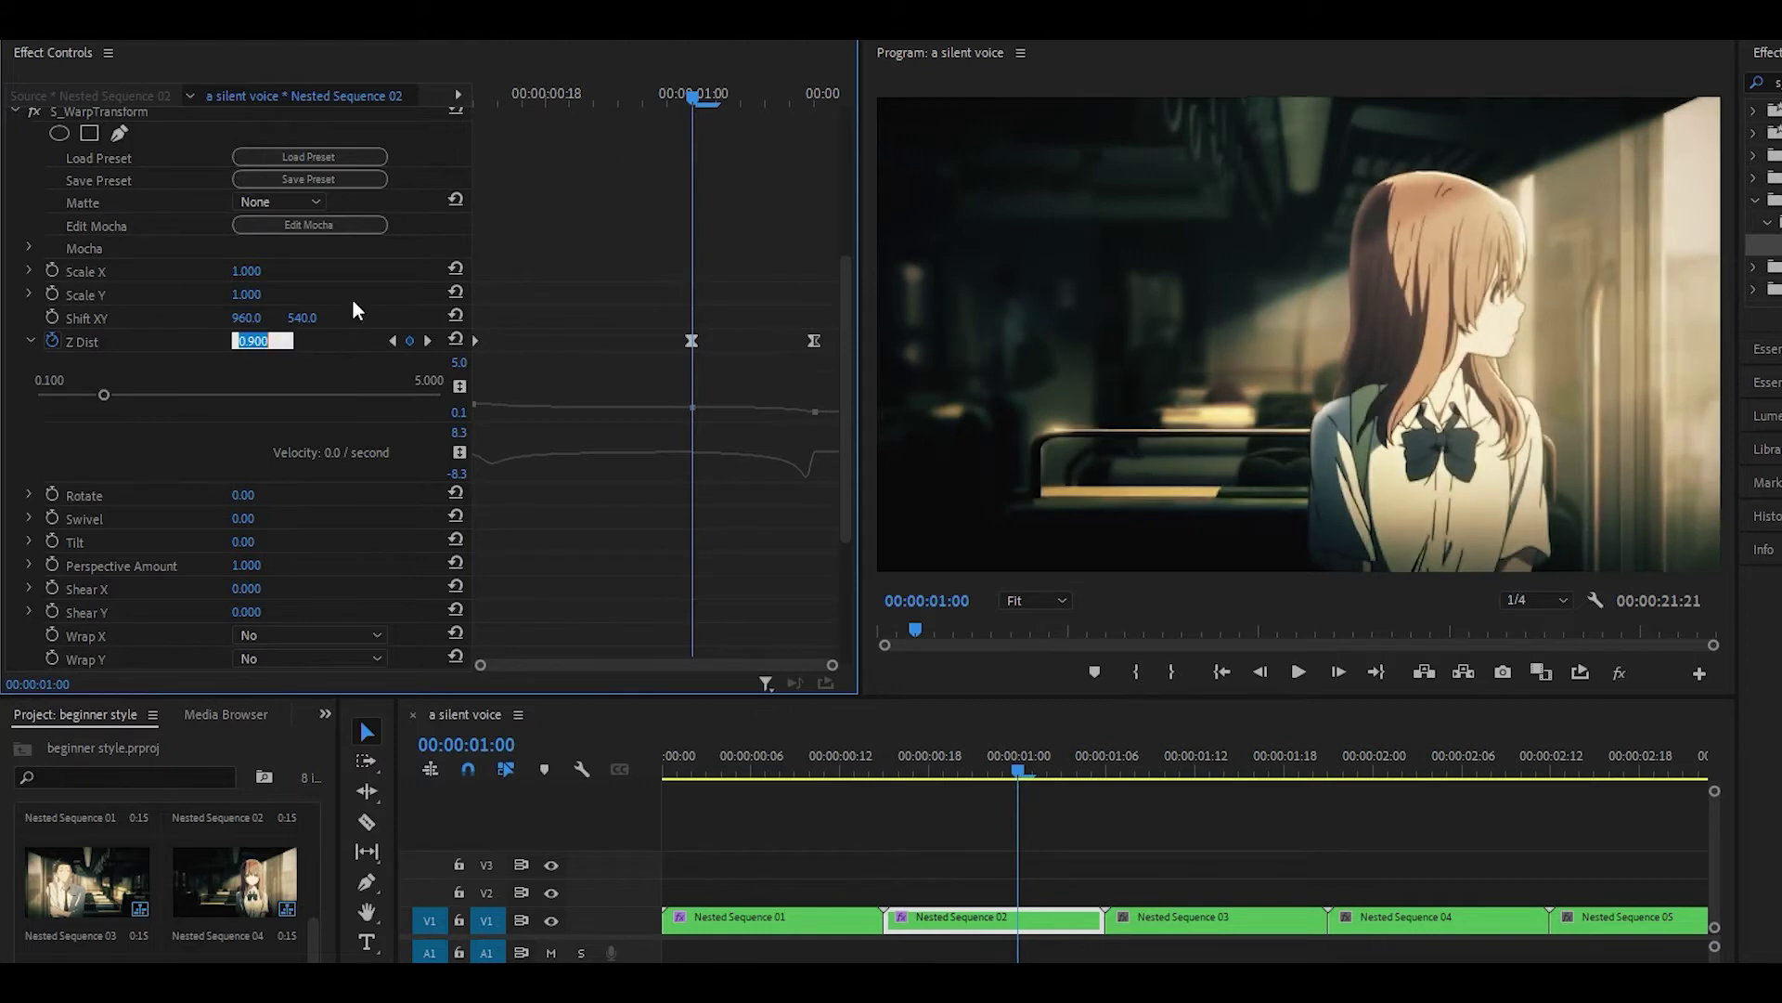
pyautogui.write('0.75')
pyautogui.press('Return')
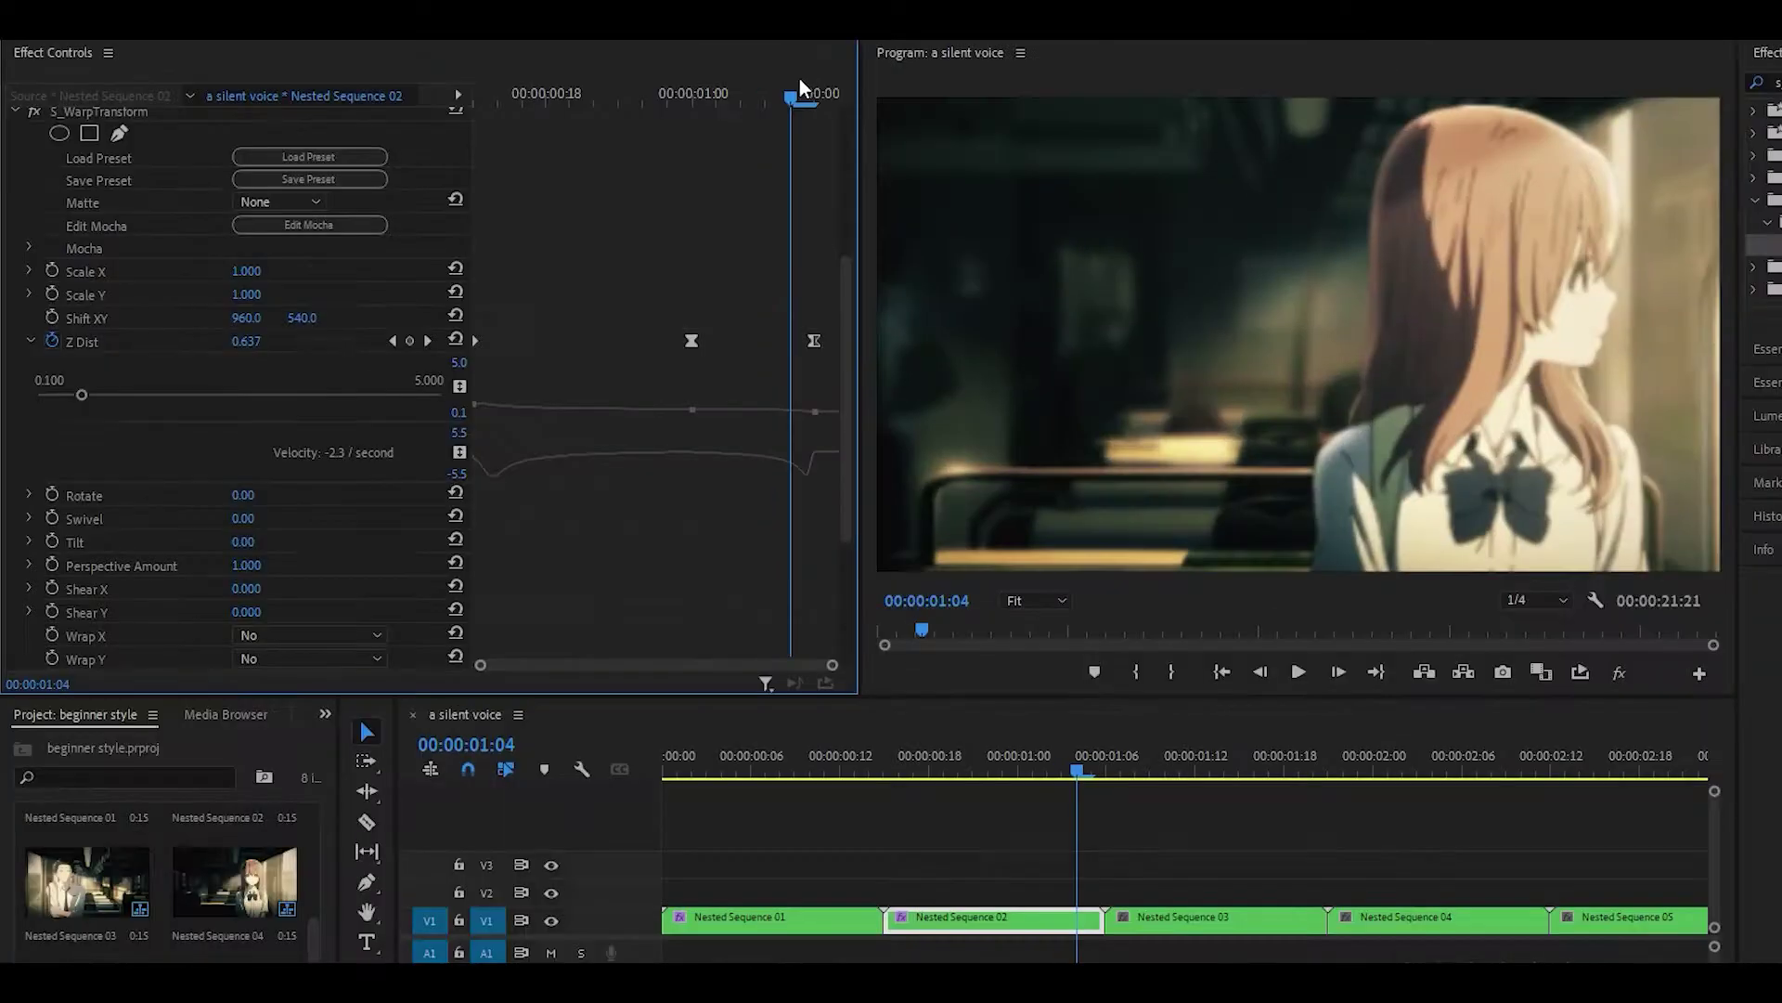
pyautogui.click(817, 92)
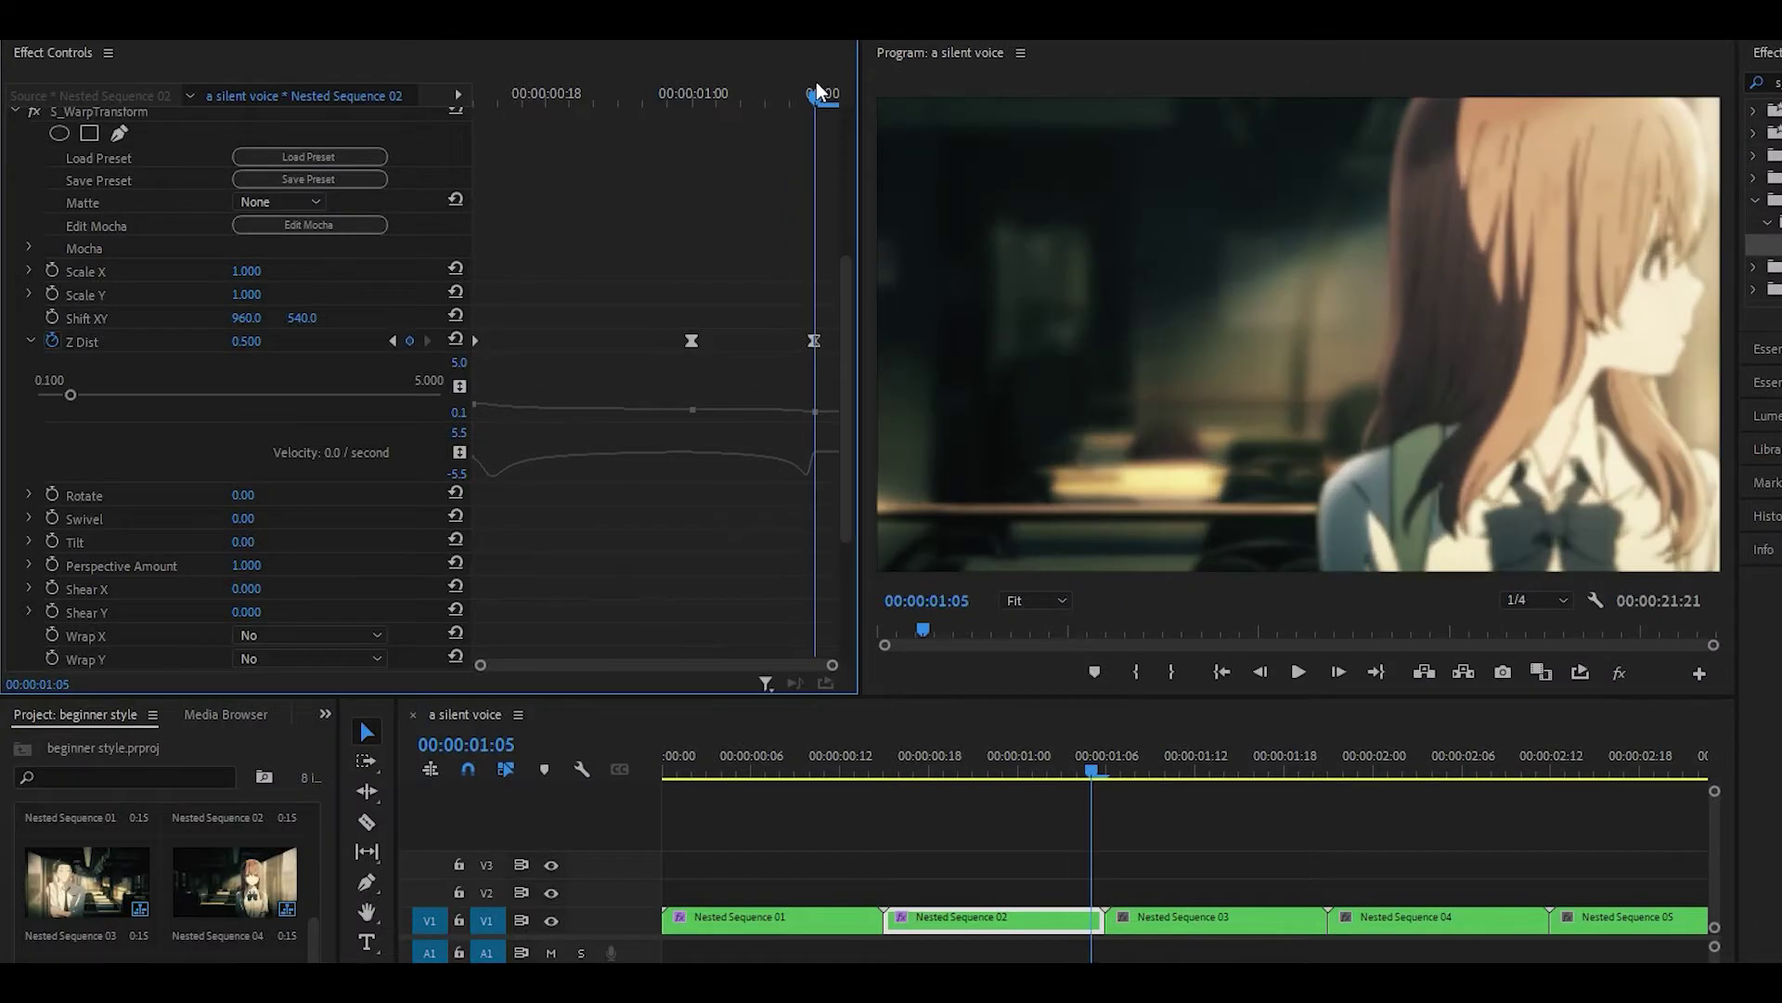
pyautogui.click(455, 340)
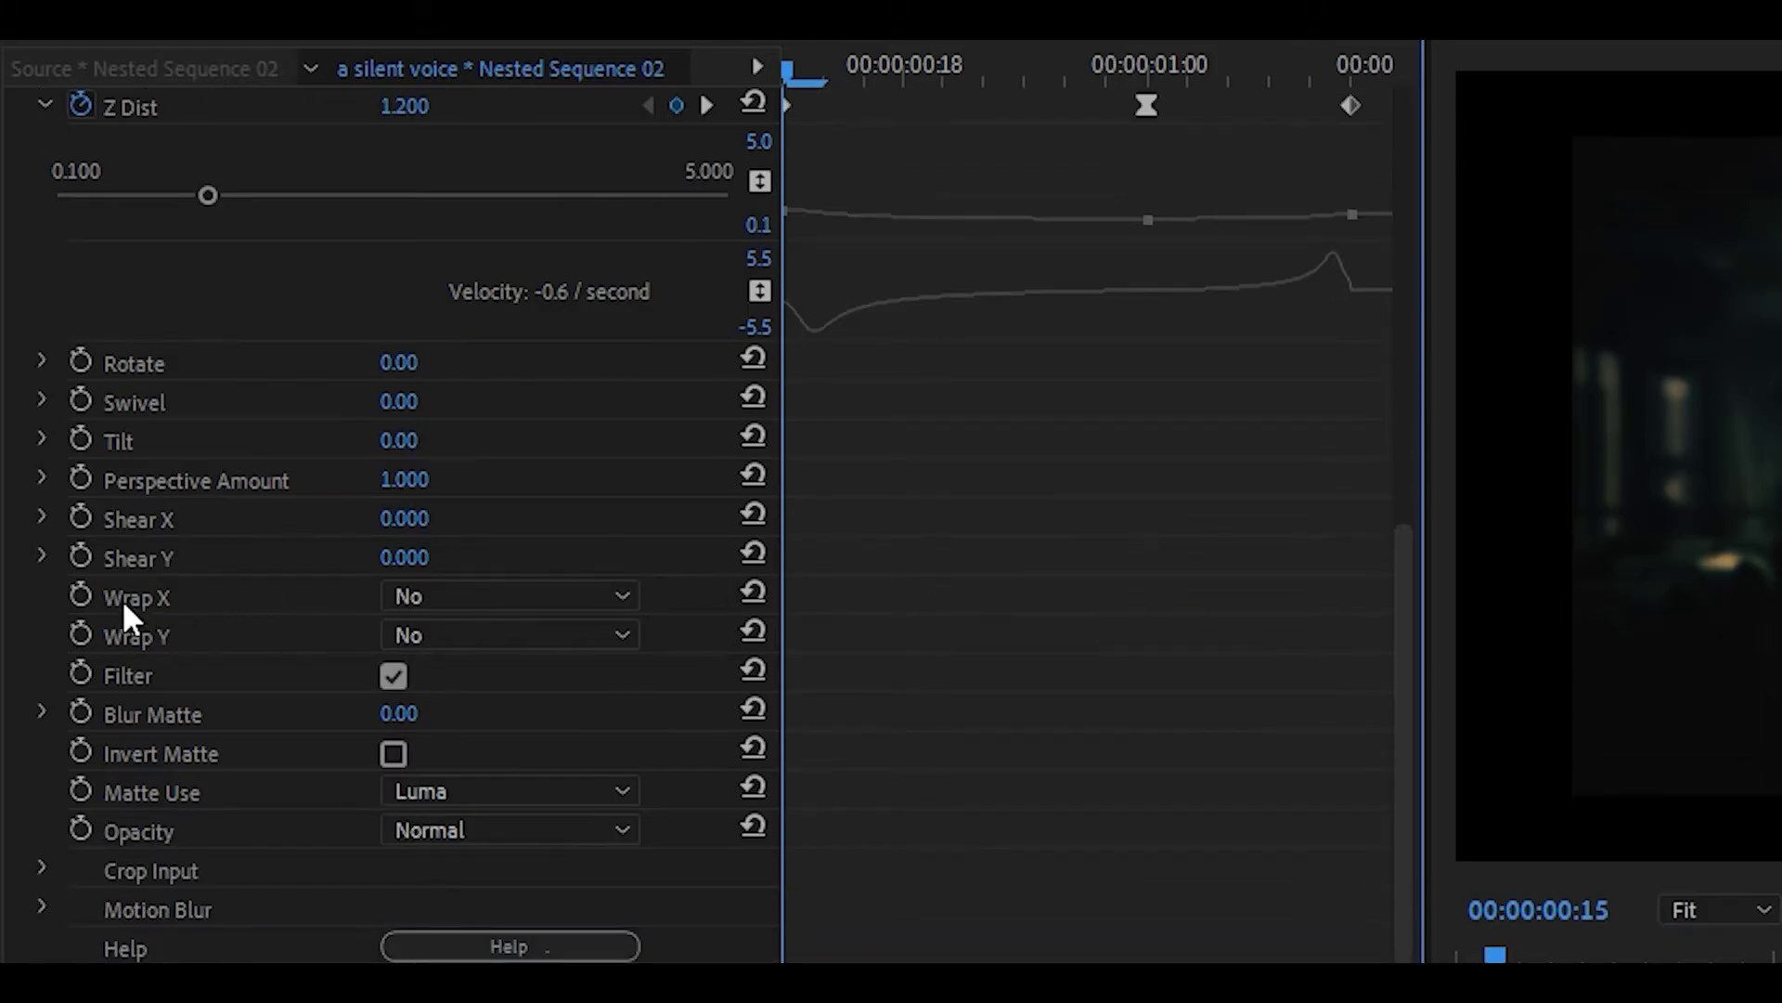
# Set both Wrap X and Wrap Y to Reflect in Nested Sequence 02's S_WarpTransform effect.
pyautogui.click(447, 597)
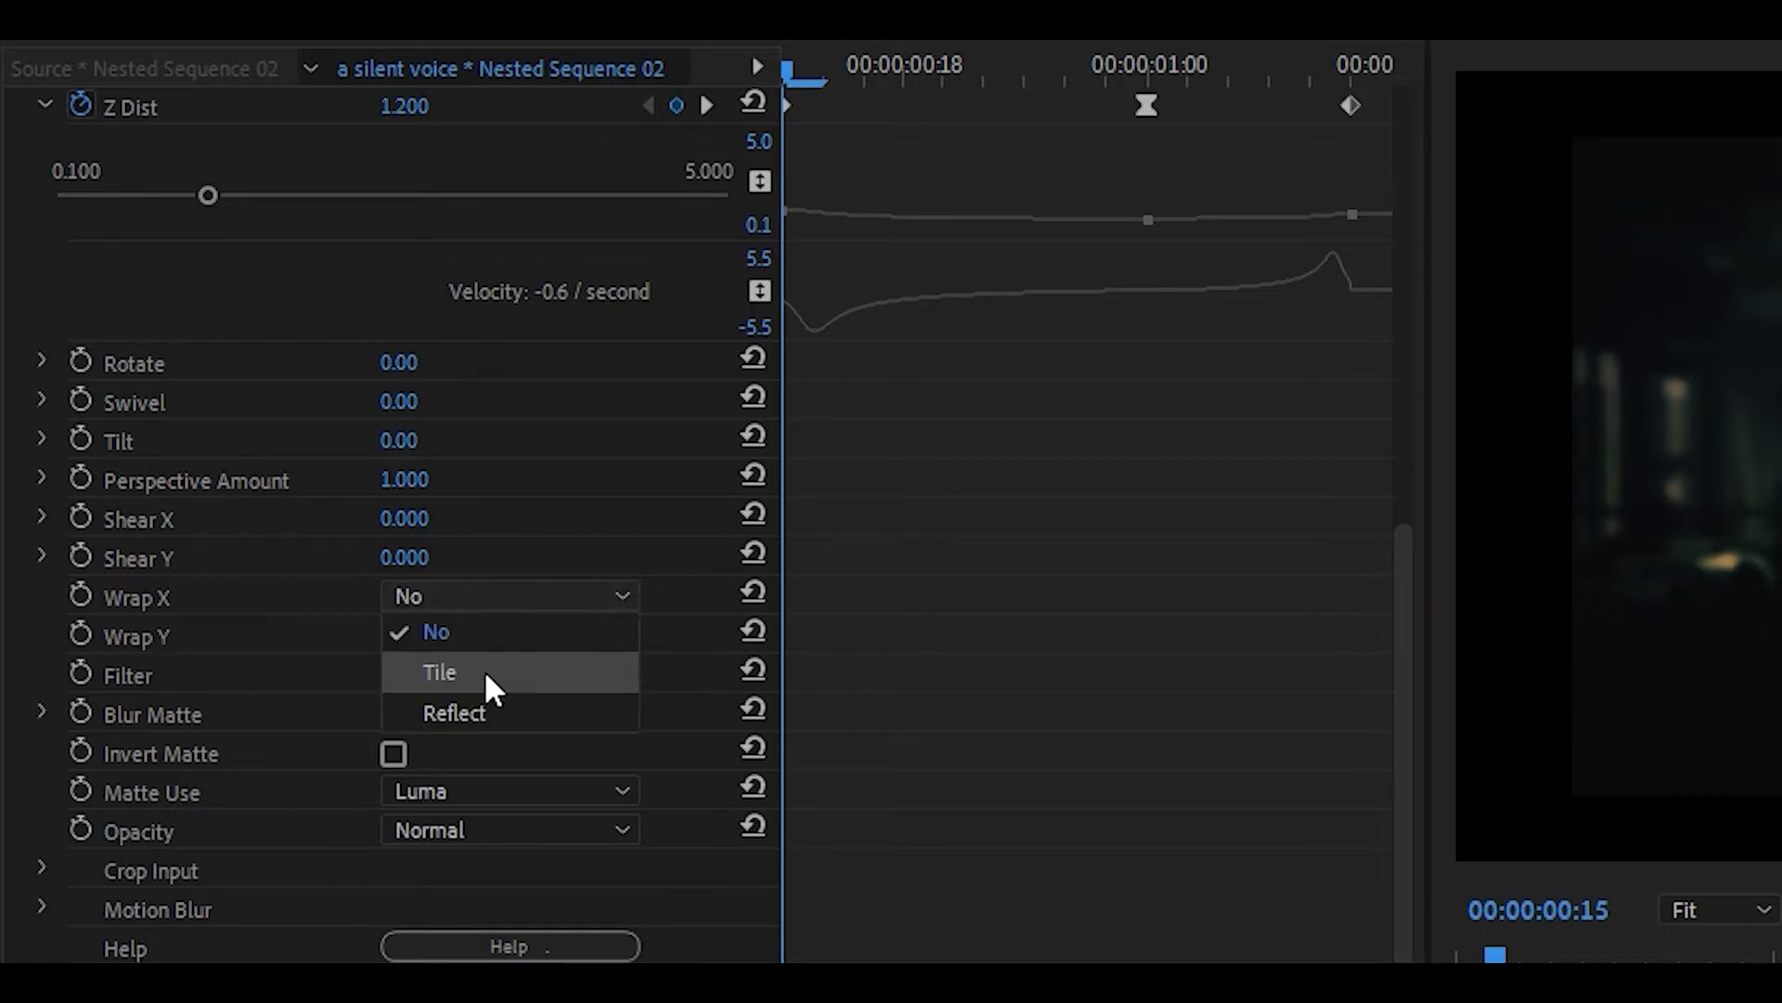
pyautogui.click(471, 718)
pyautogui.click(465, 636)
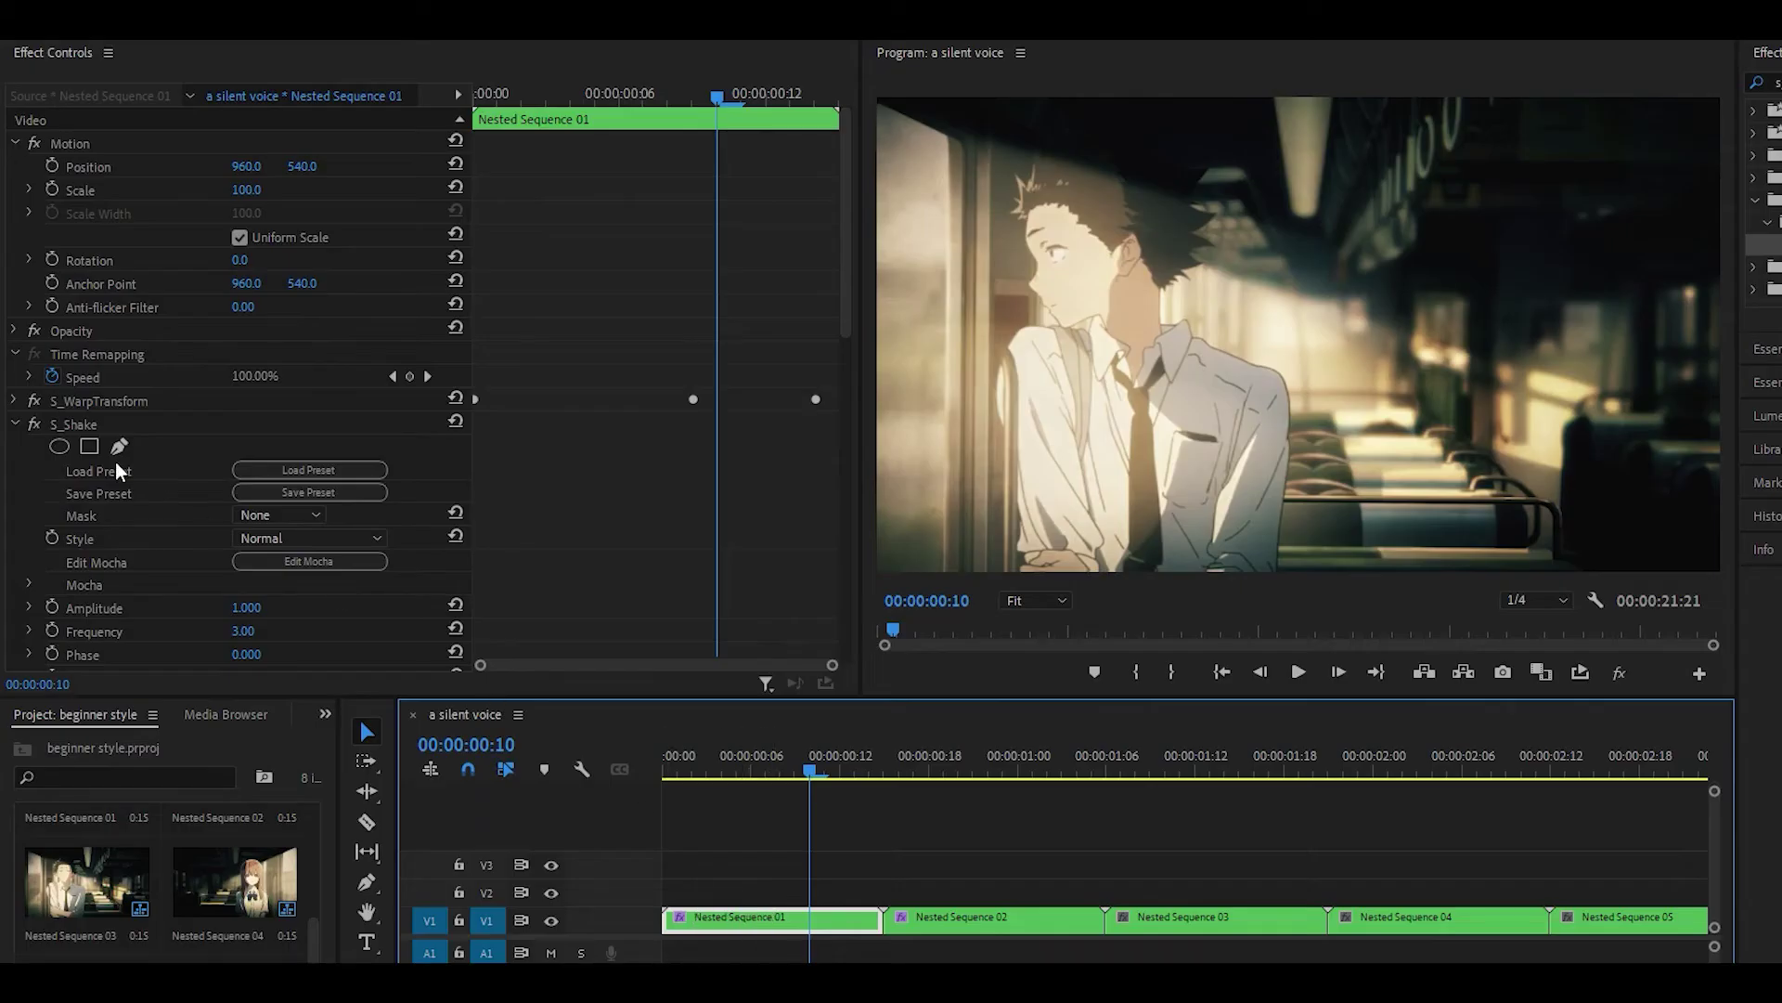
# Copy the S_Shake effect from Nested Sequence 01 onto Nested Sequence 02.
pyautogui.click(16, 425)
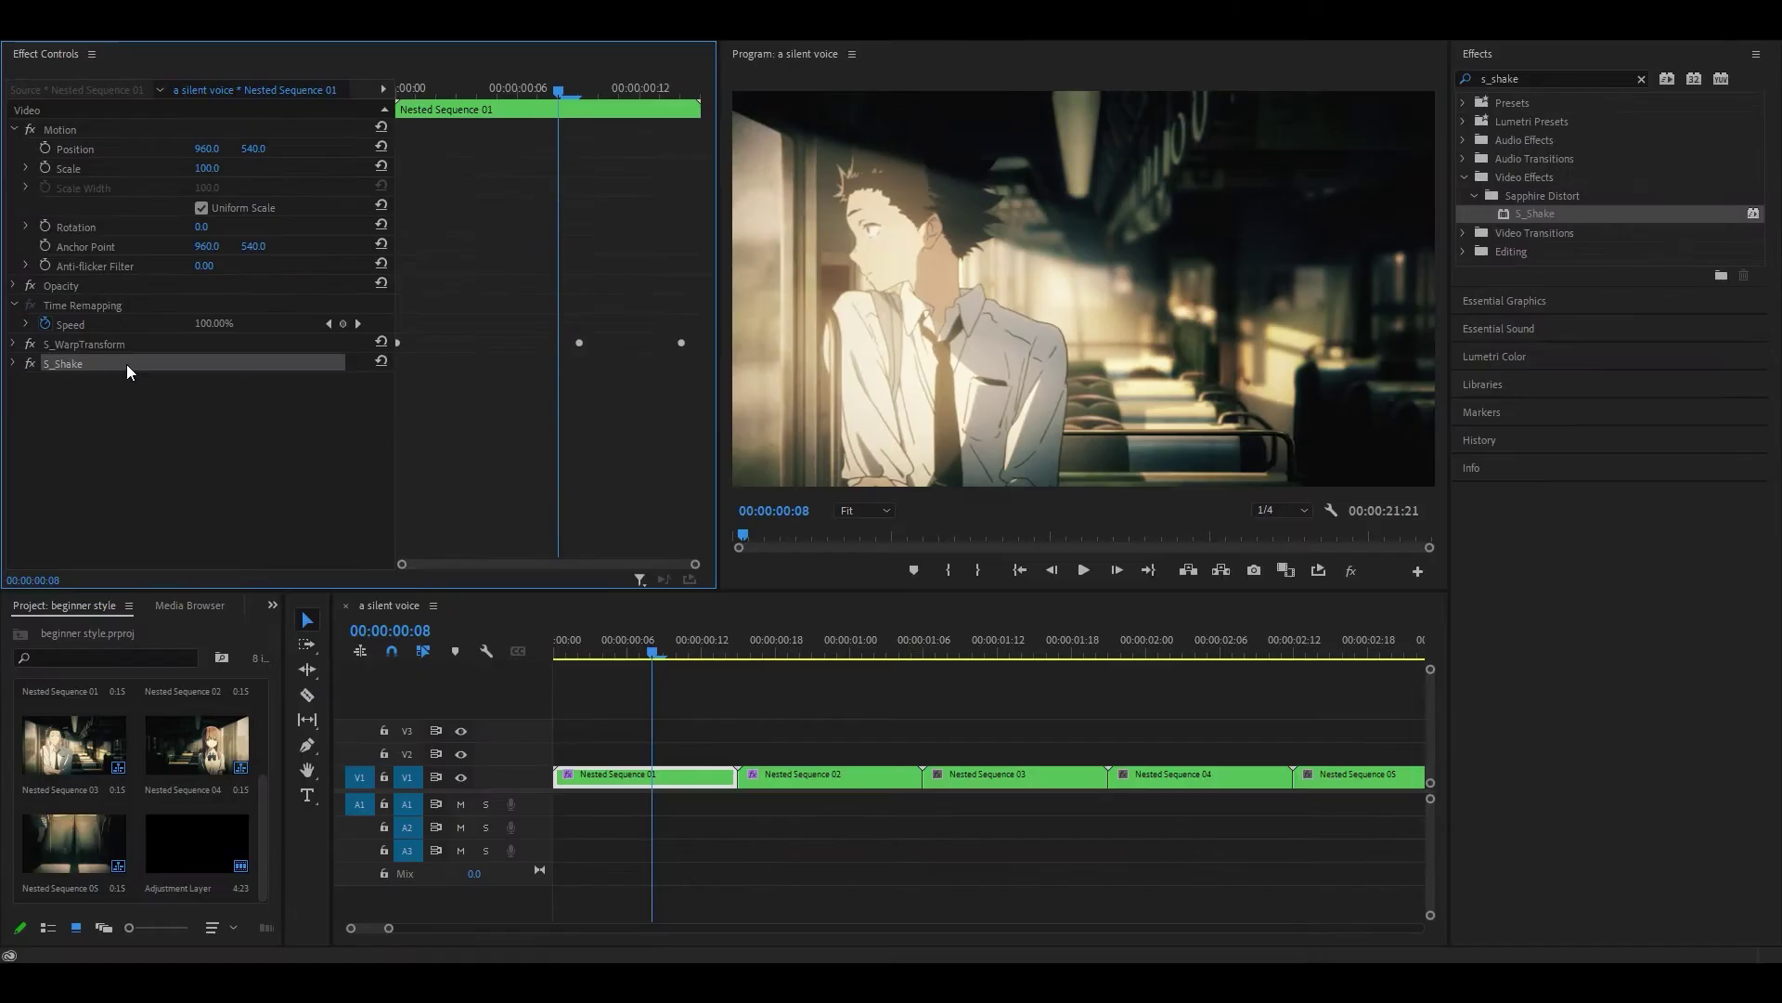
pyautogui.rightClick(150, 427)
pyautogui.click(190, 477)
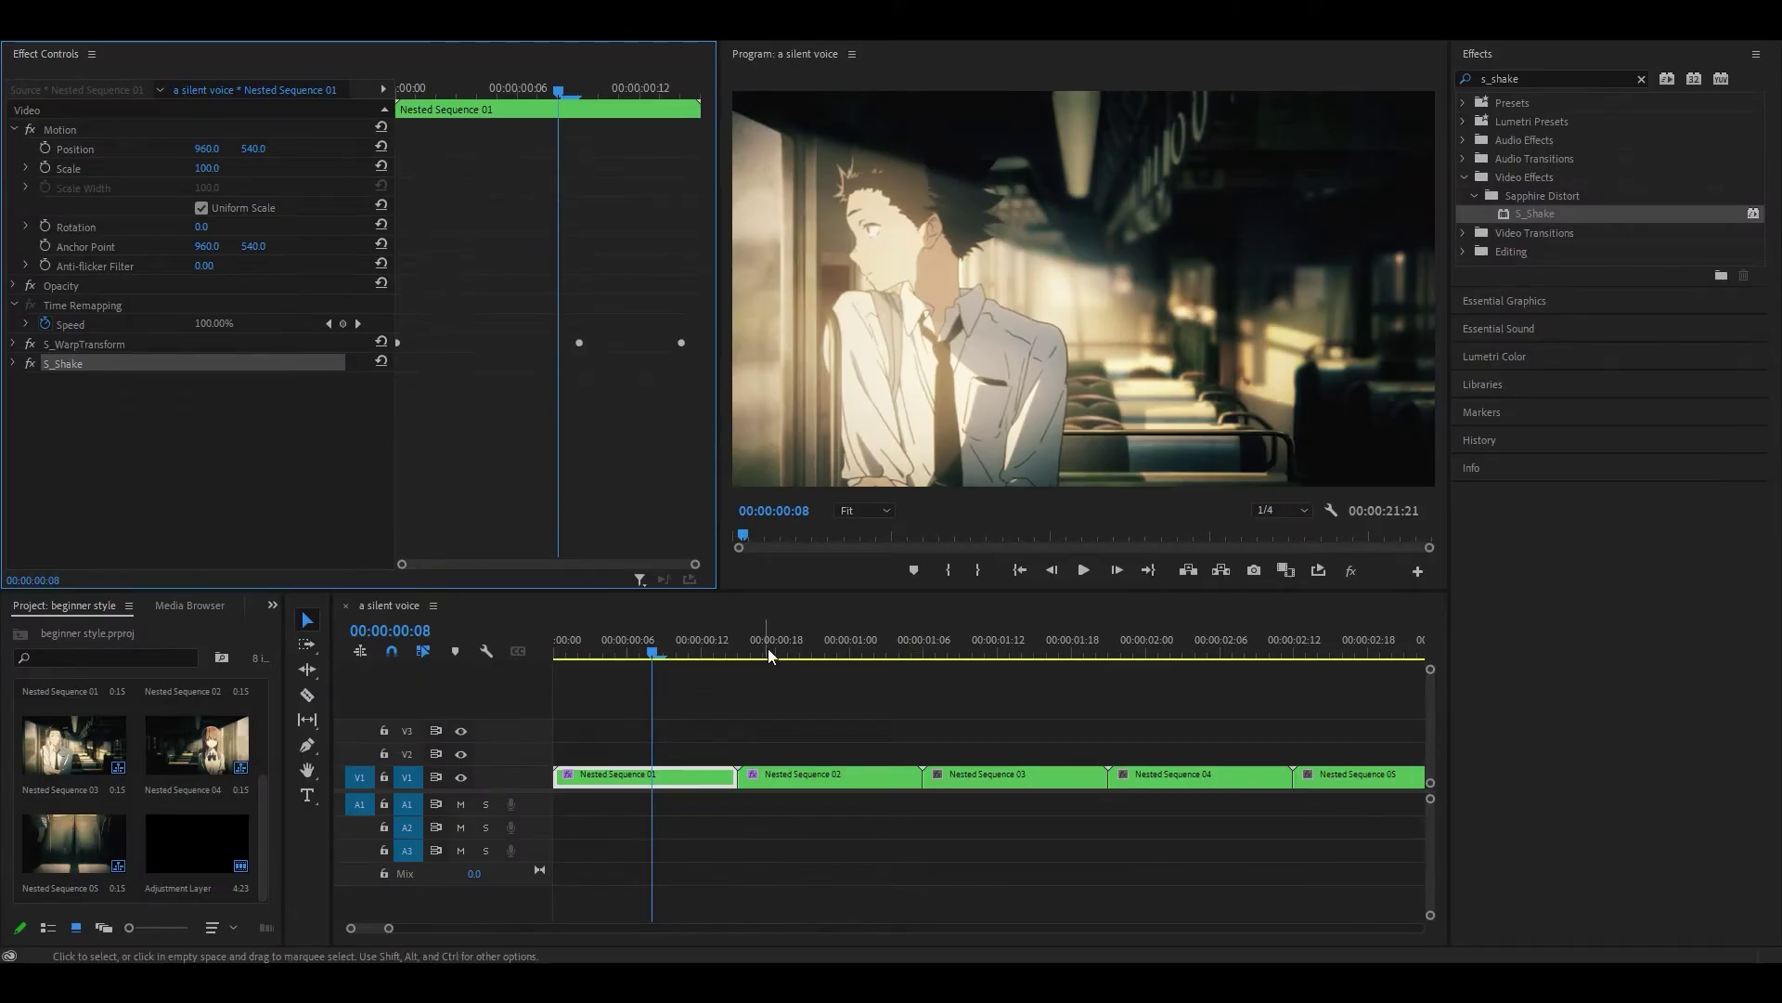
pyautogui.click(771, 647)
pyautogui.click(812, 773)
pyautogui.rightClick(519, 374)
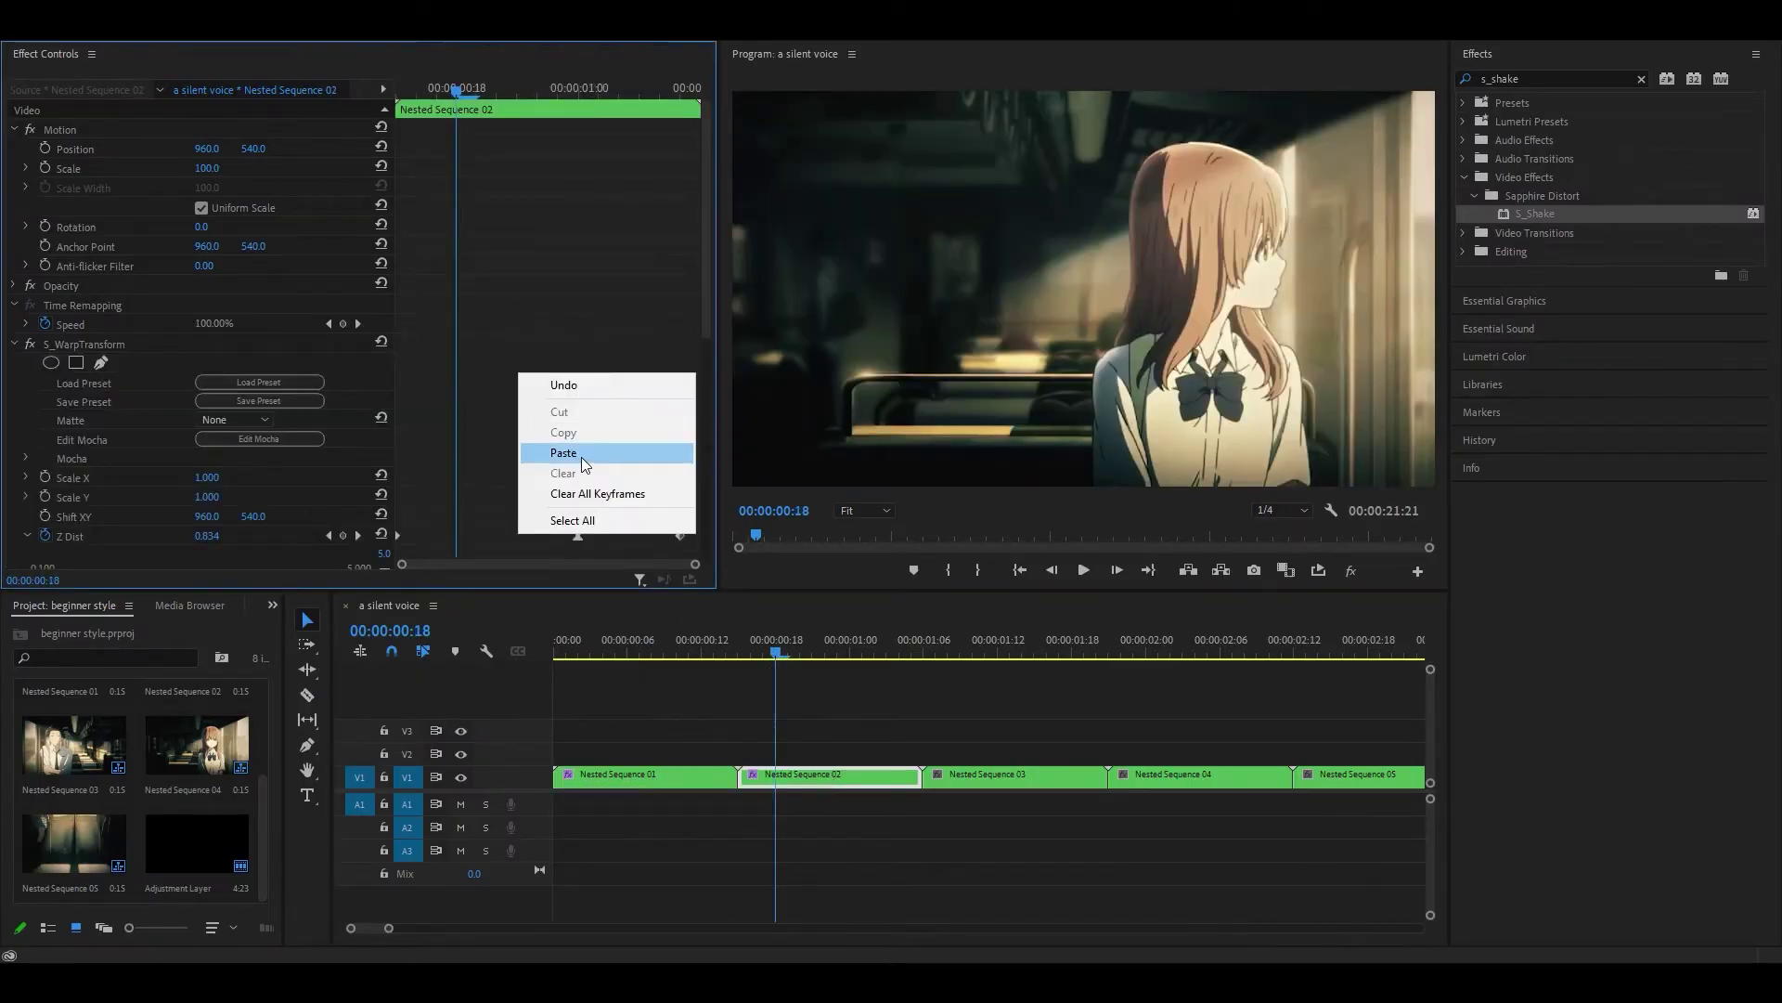
pyautogui.click(582, 455)
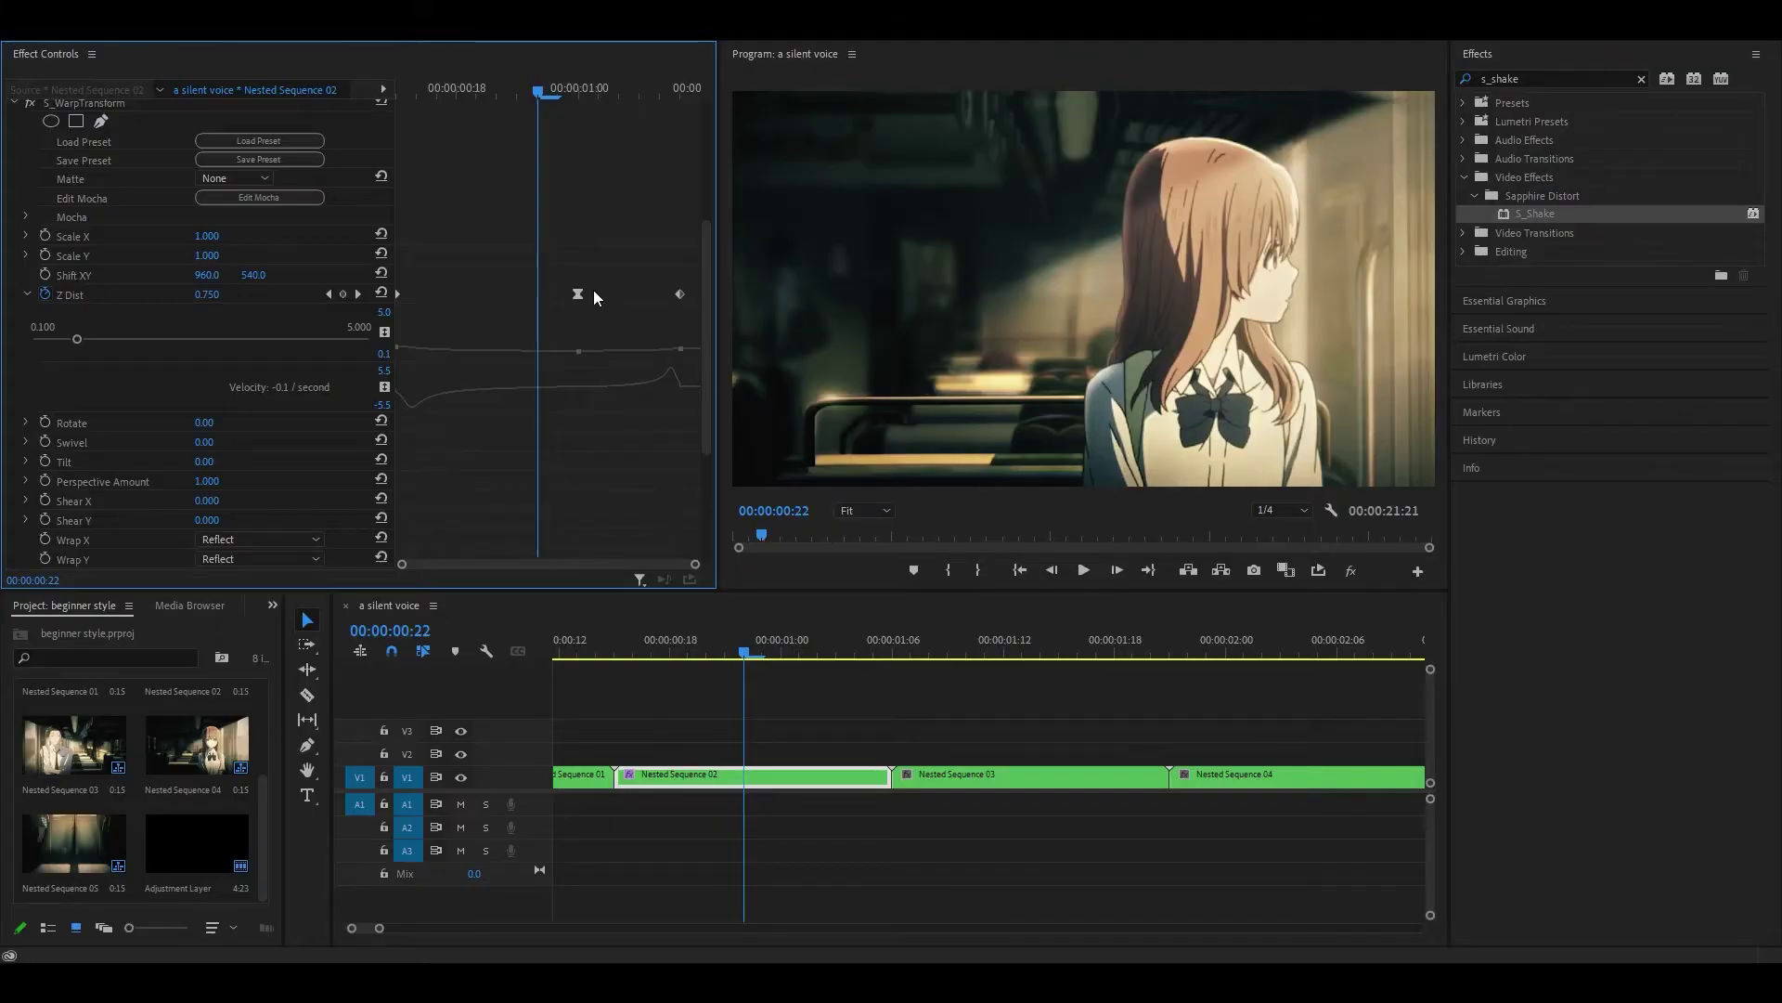
# Keyframe Nested Sequence 02's Shift XY at 00:00:01:00 and set its X value to 1215 at 00:00:01:05.
pyautogui.press('Right')
pyautogui.press('Right')
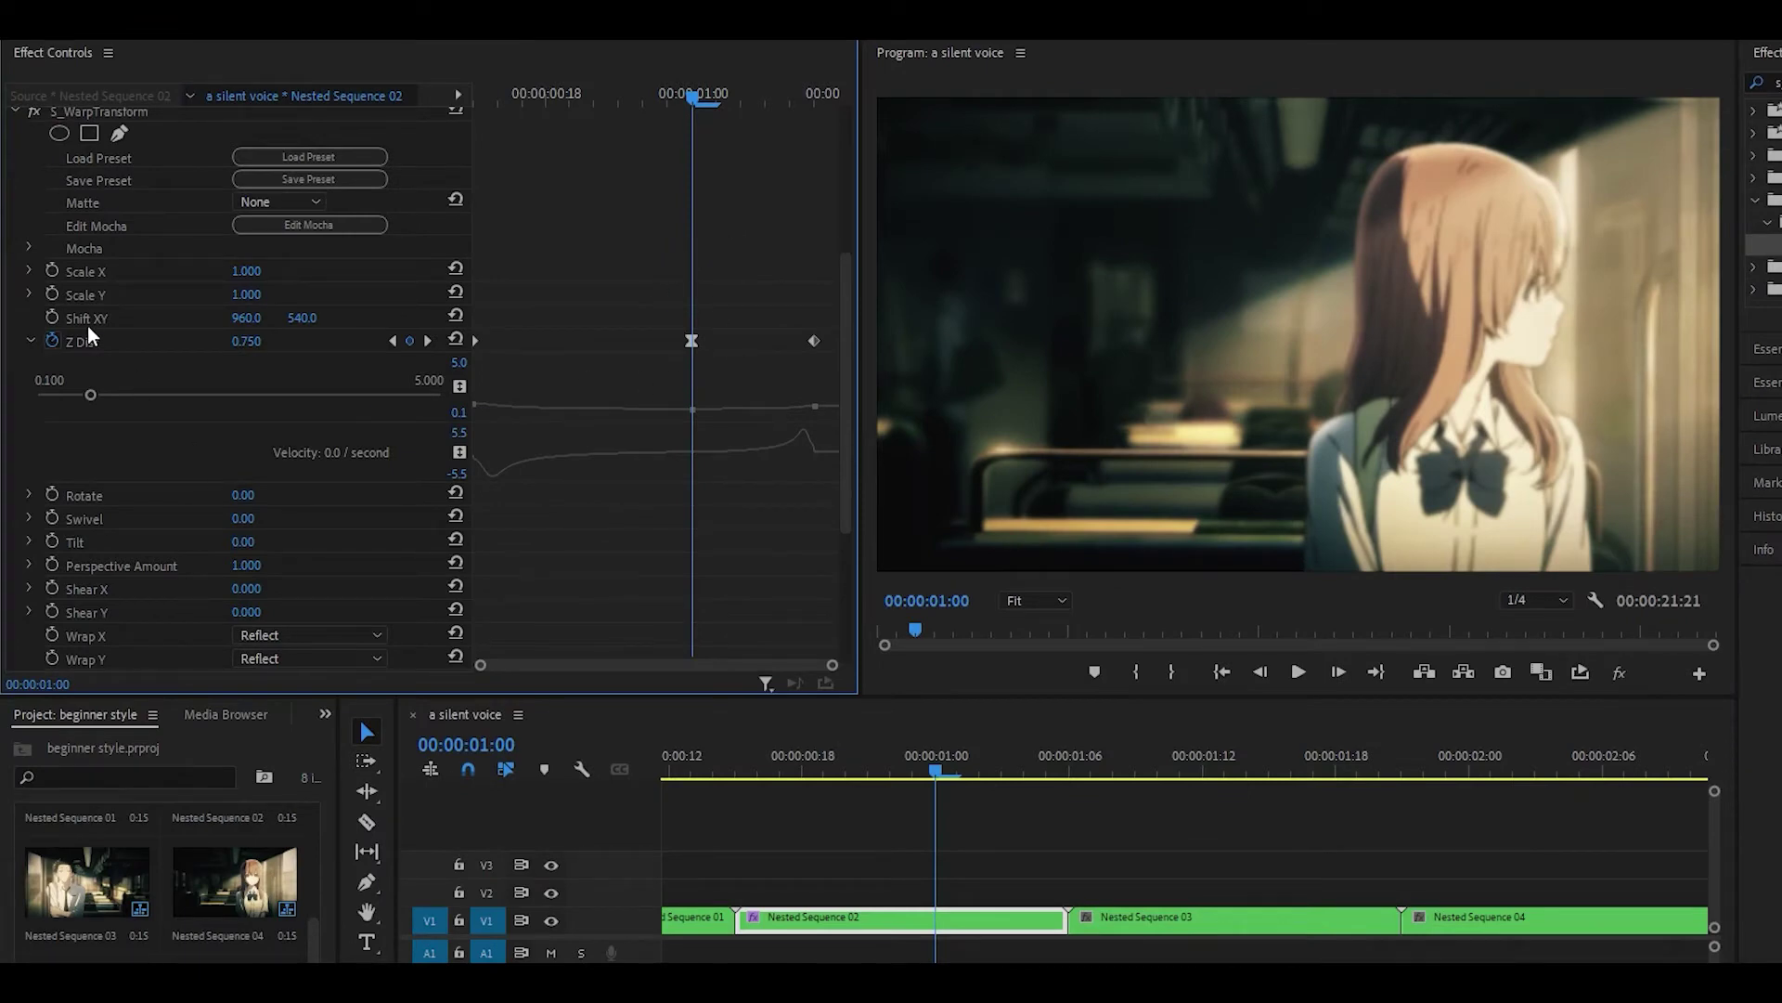
pyautogui.click(52, 317)
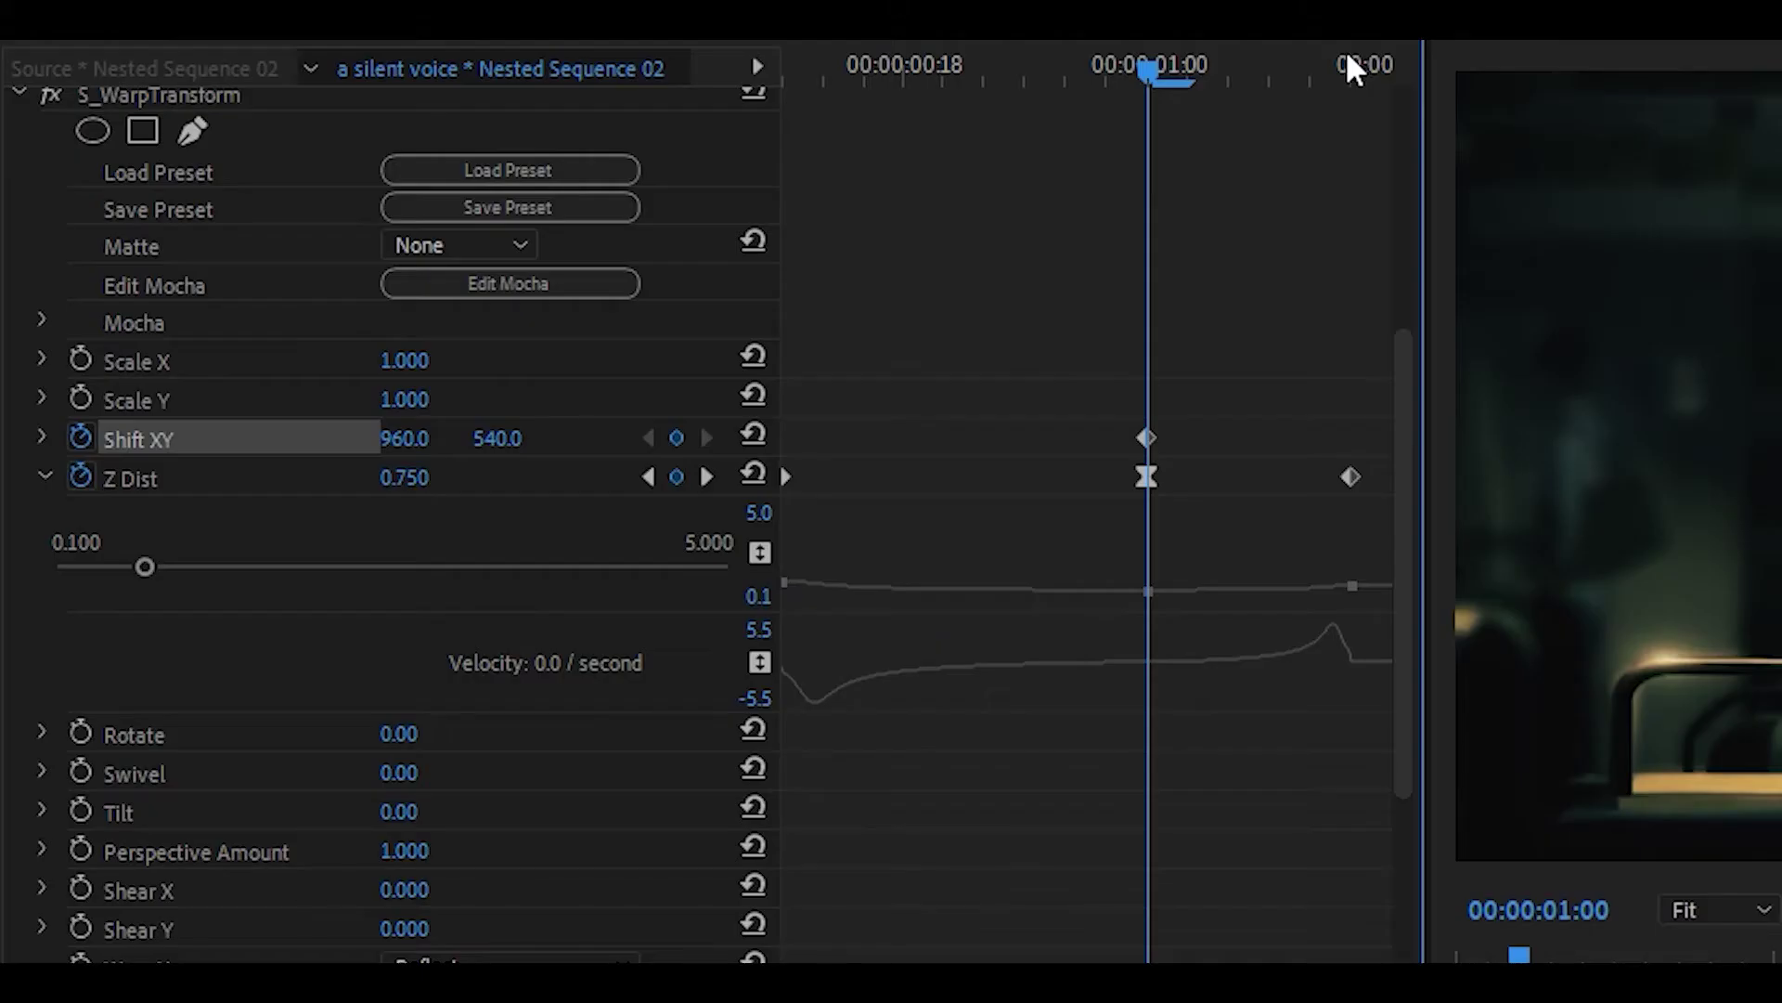
pyautogui.click(812, 90)
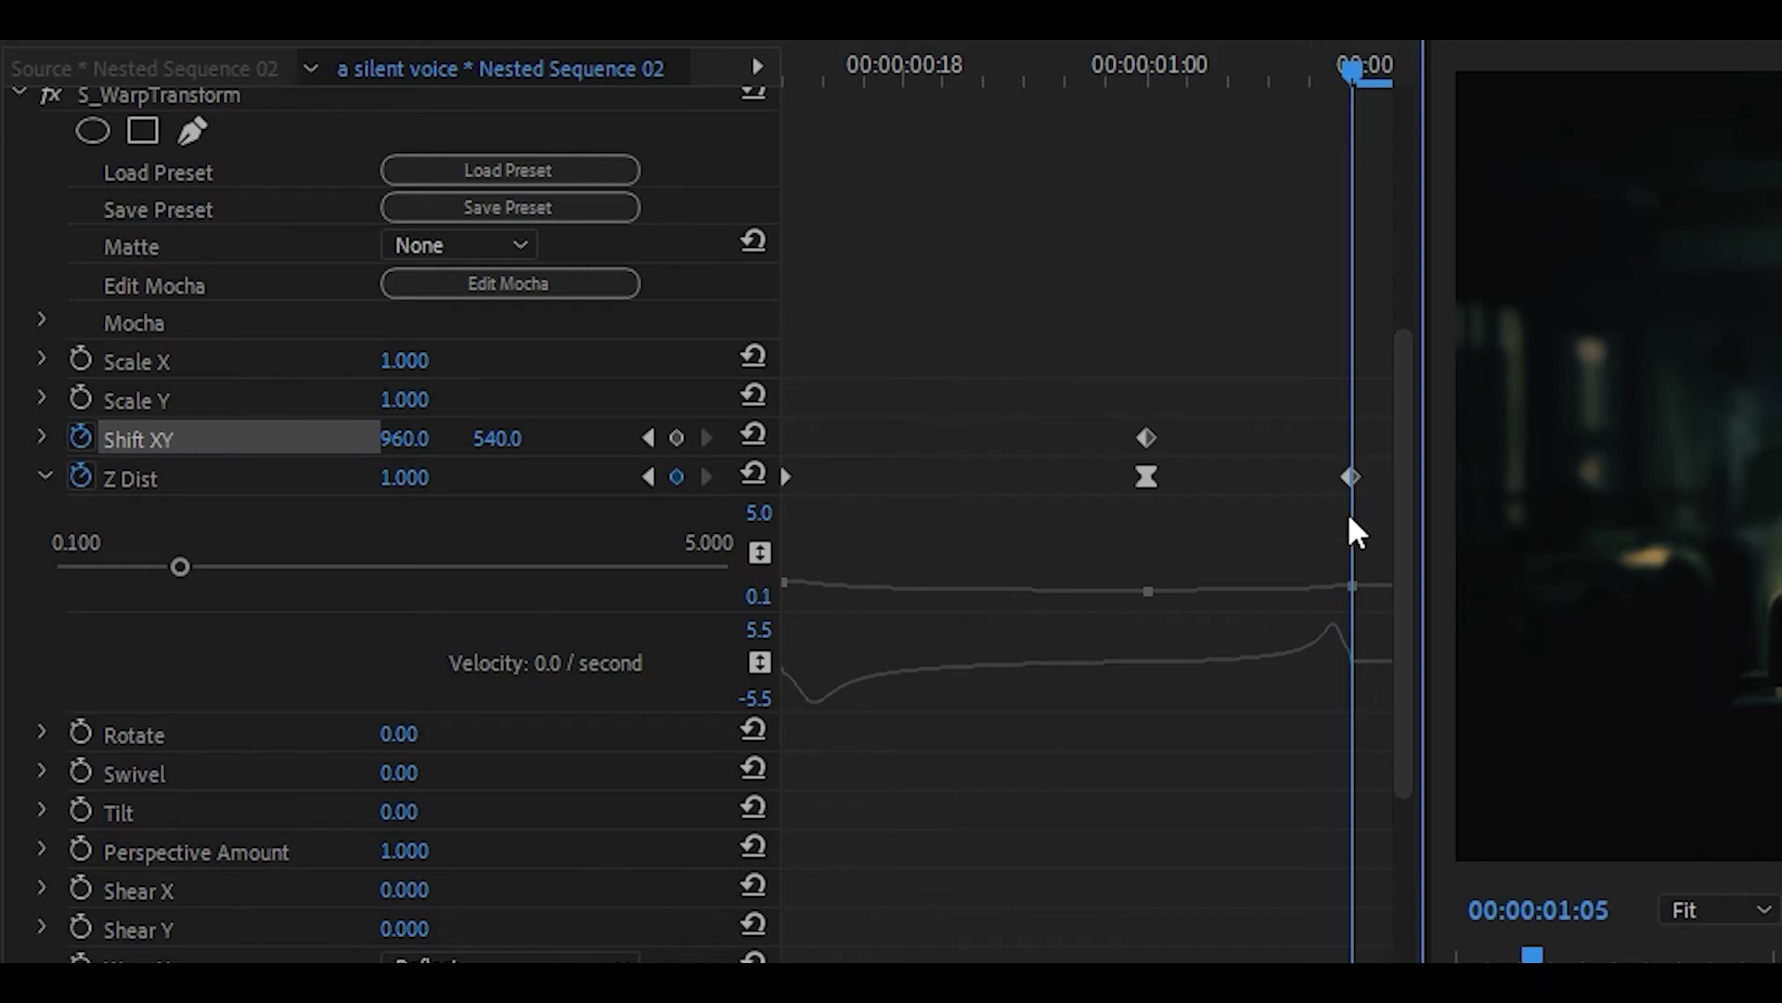
pyautogui.click(405, 438)
pyautogui.write('1215')
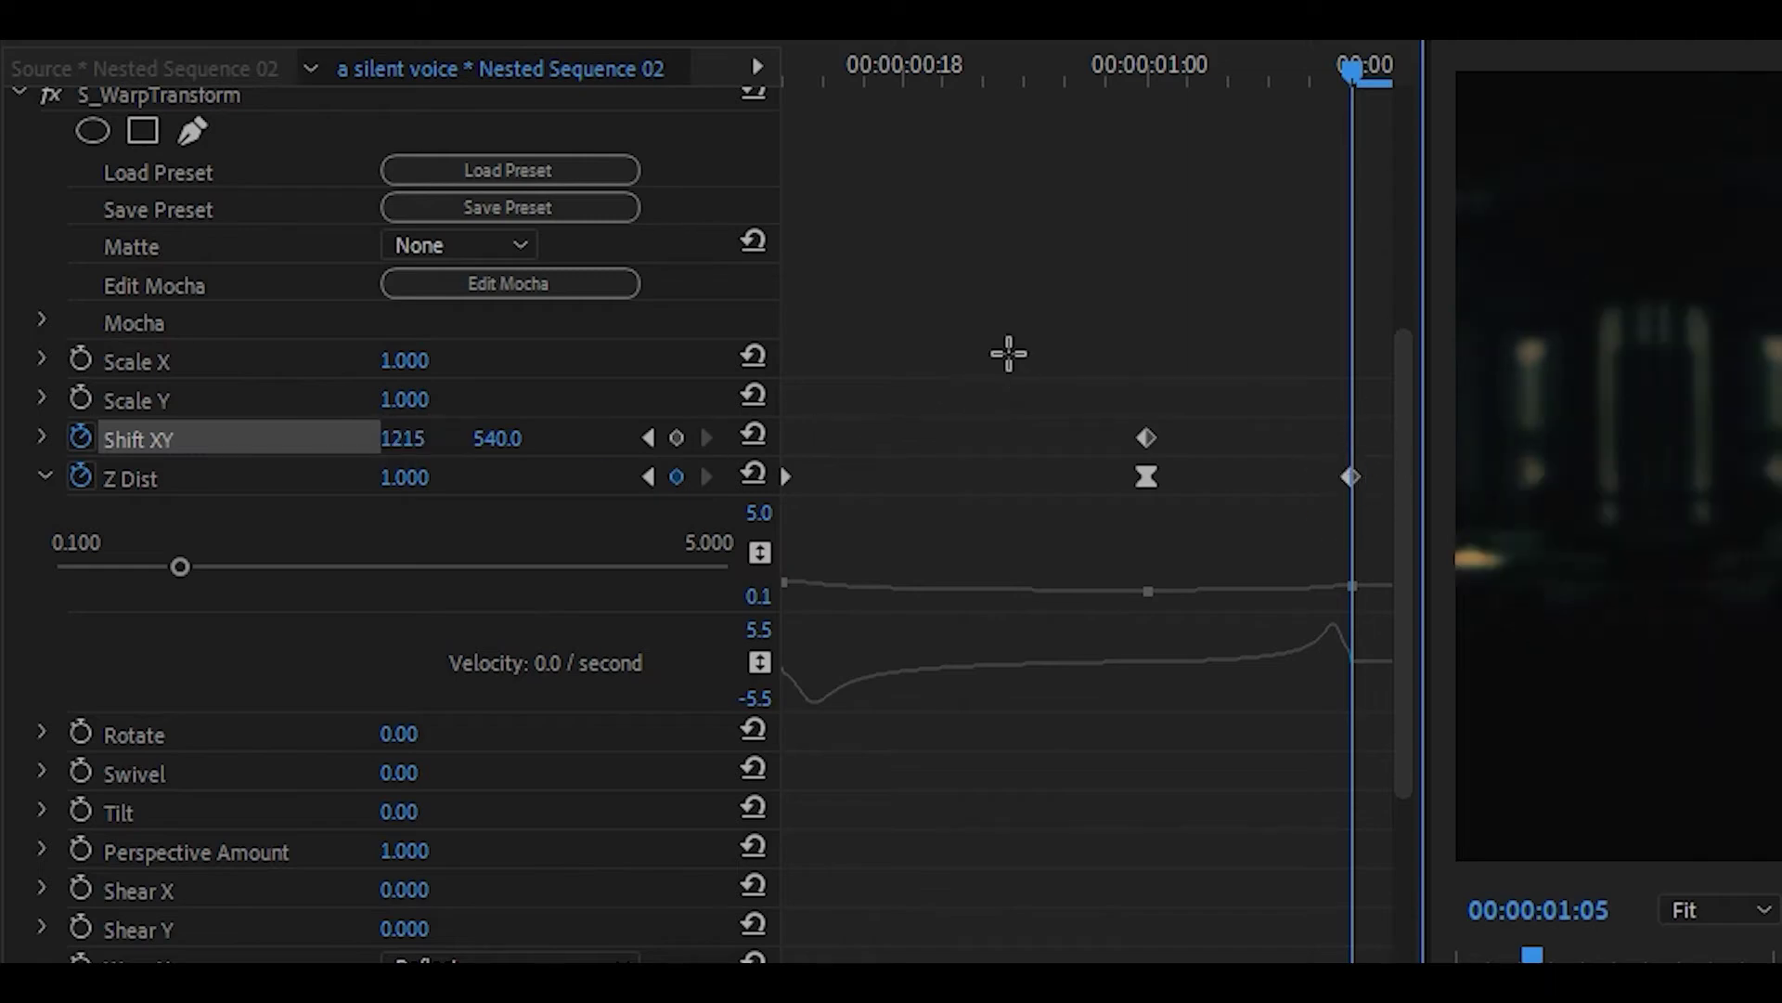
pyautogui.press('Return')
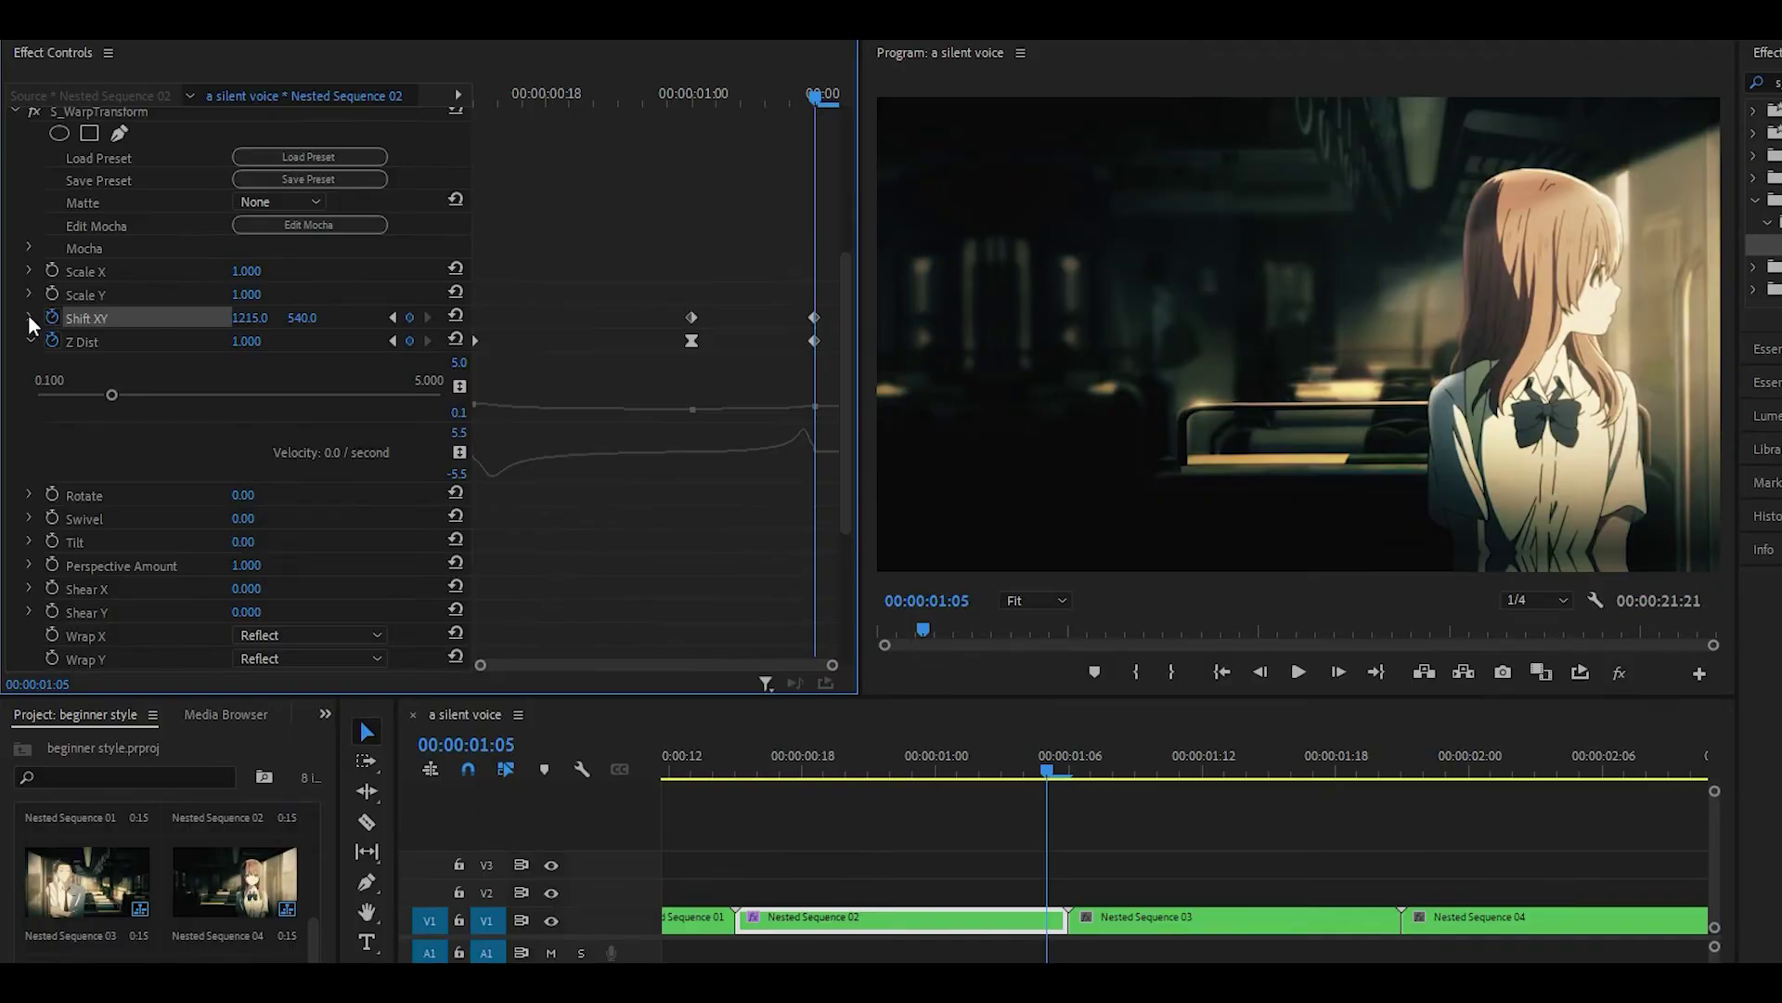
# Ease the Shift XY velocity curve so the speed builds to a sharp peak just before the 00:00:01:05 keyframe.
pyautogui.click(29, 317)
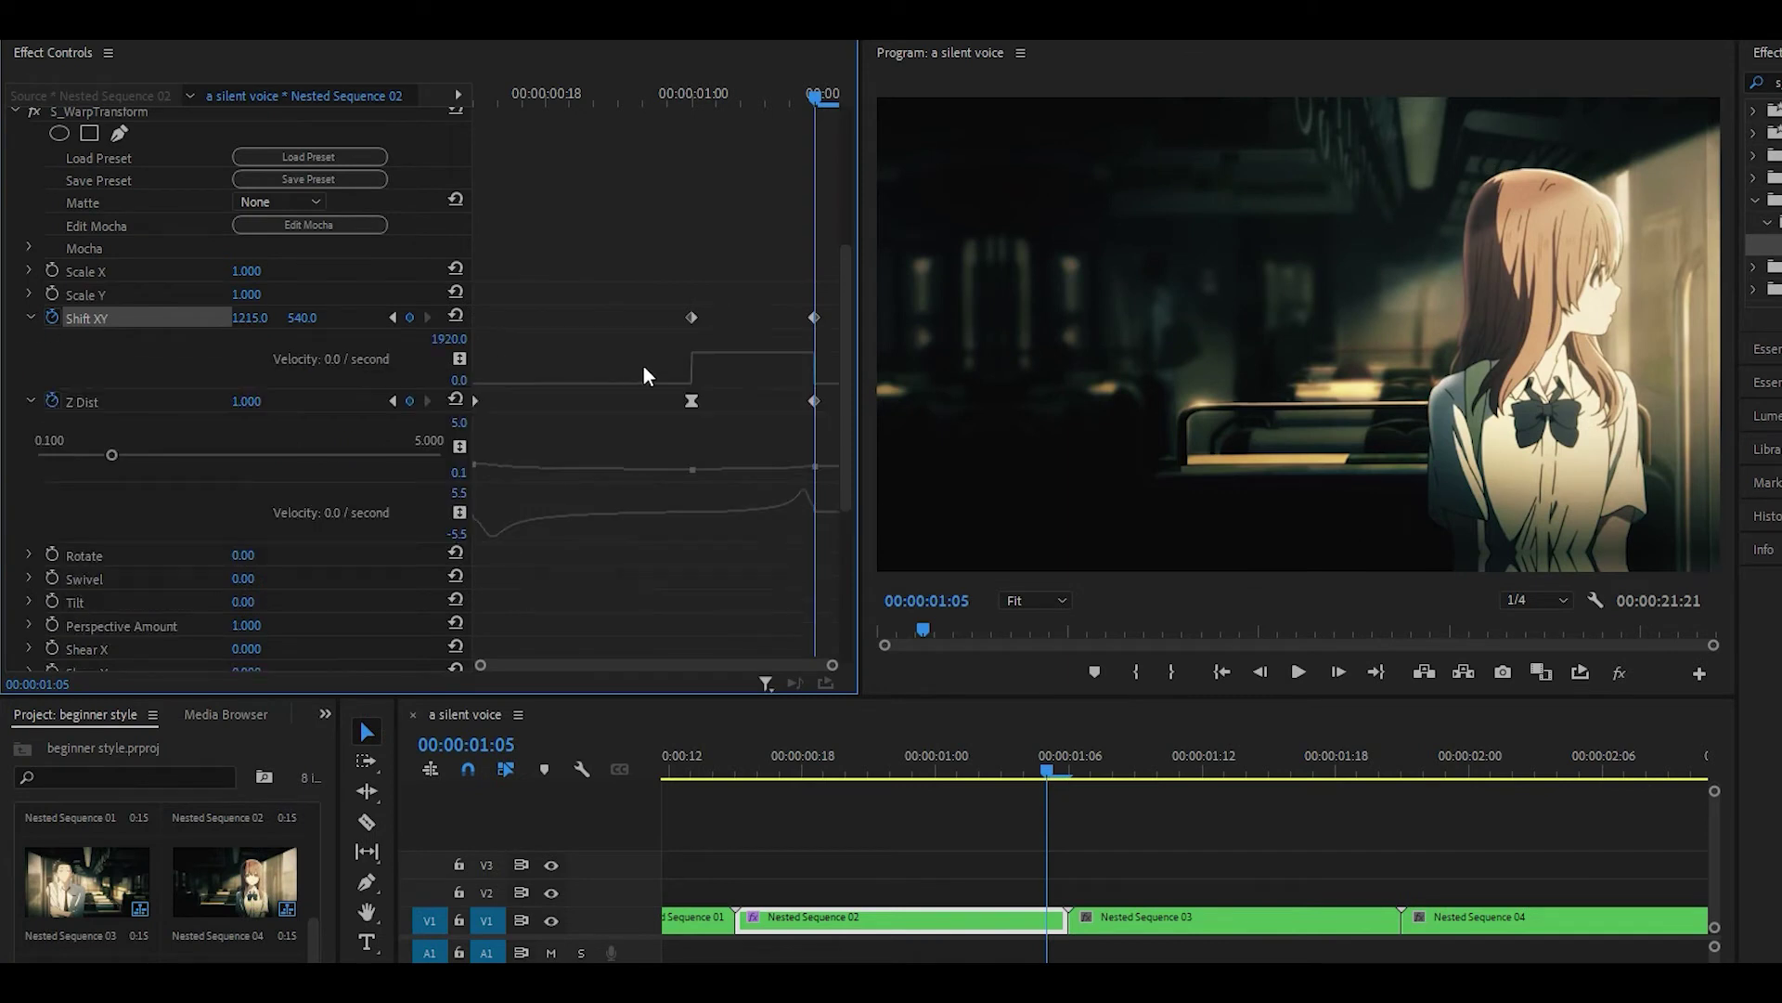
pyautogui.click(692, 318)
pyautogui.moveTo(705, 355); pyautogui.dragTo(861, 443)
pyautogui.click(812, 371)
pyautogui.moveTo(804, 375); pyautogui.dragTo(808, 390)
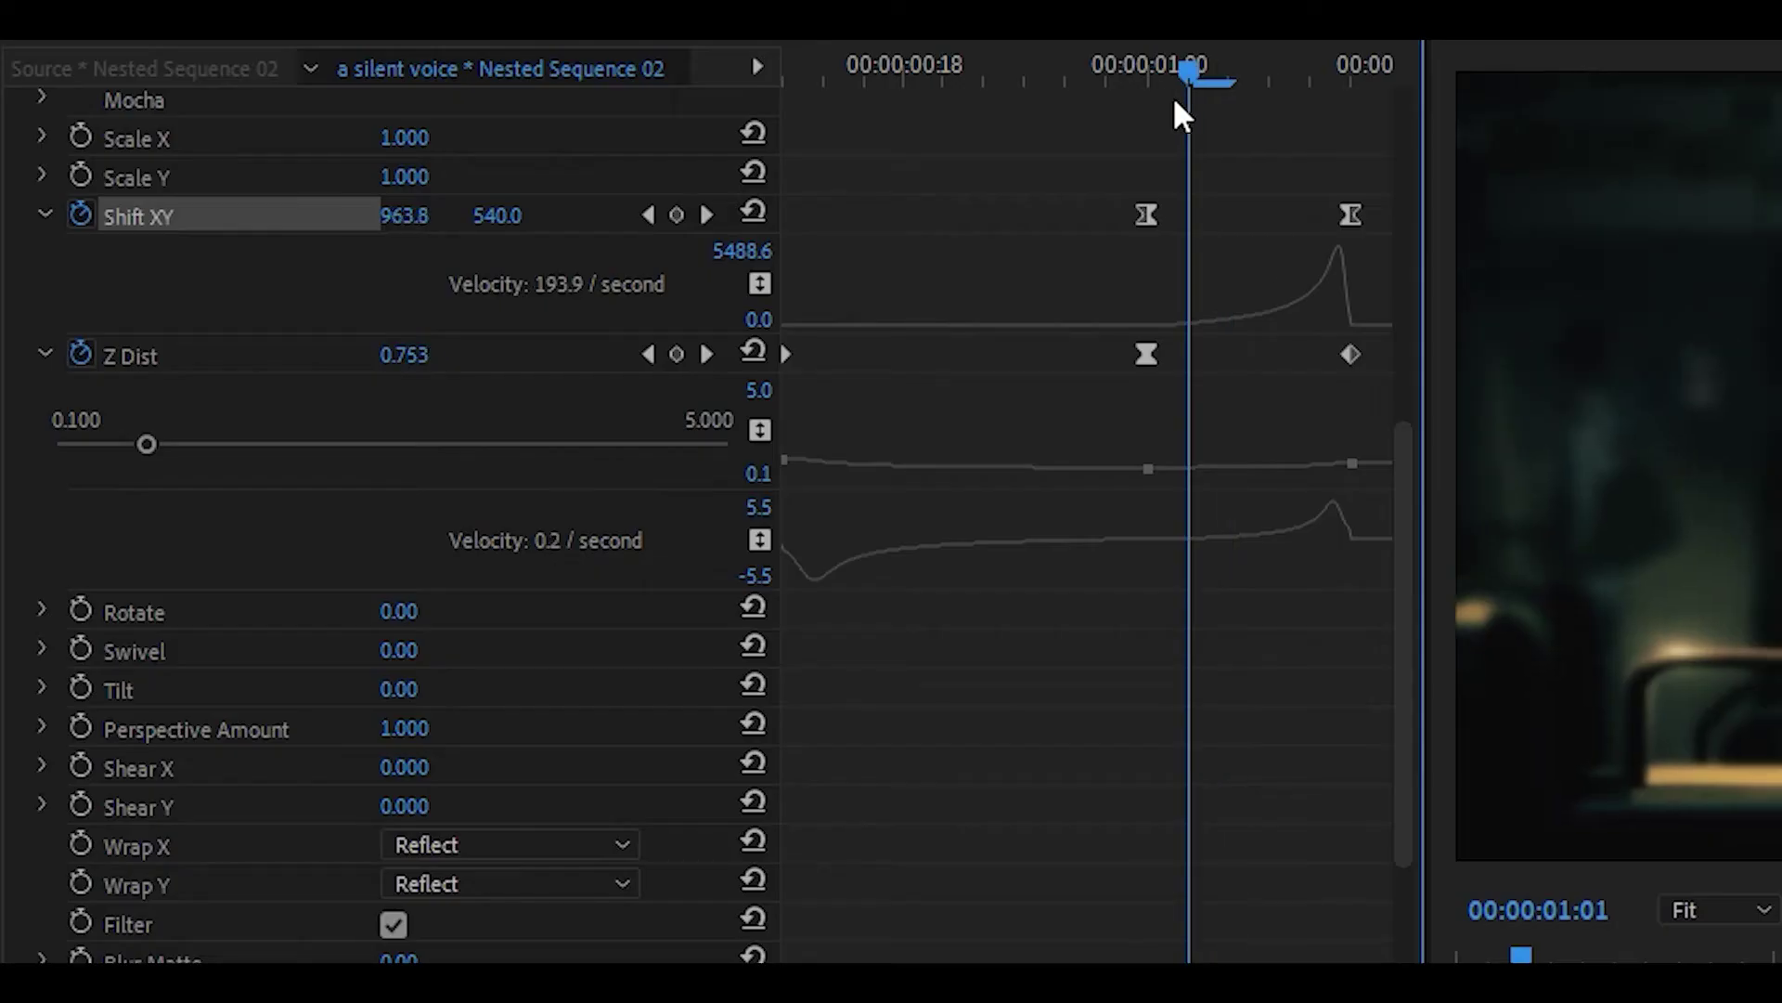
# Keyframe Nested Sequence 02's Rotate at 00:00:01:00 and set it to 10 at 00:00:01:05.
pyautogui.moveTo(1175, 102); pyautogui.dragTo(1151, 106)
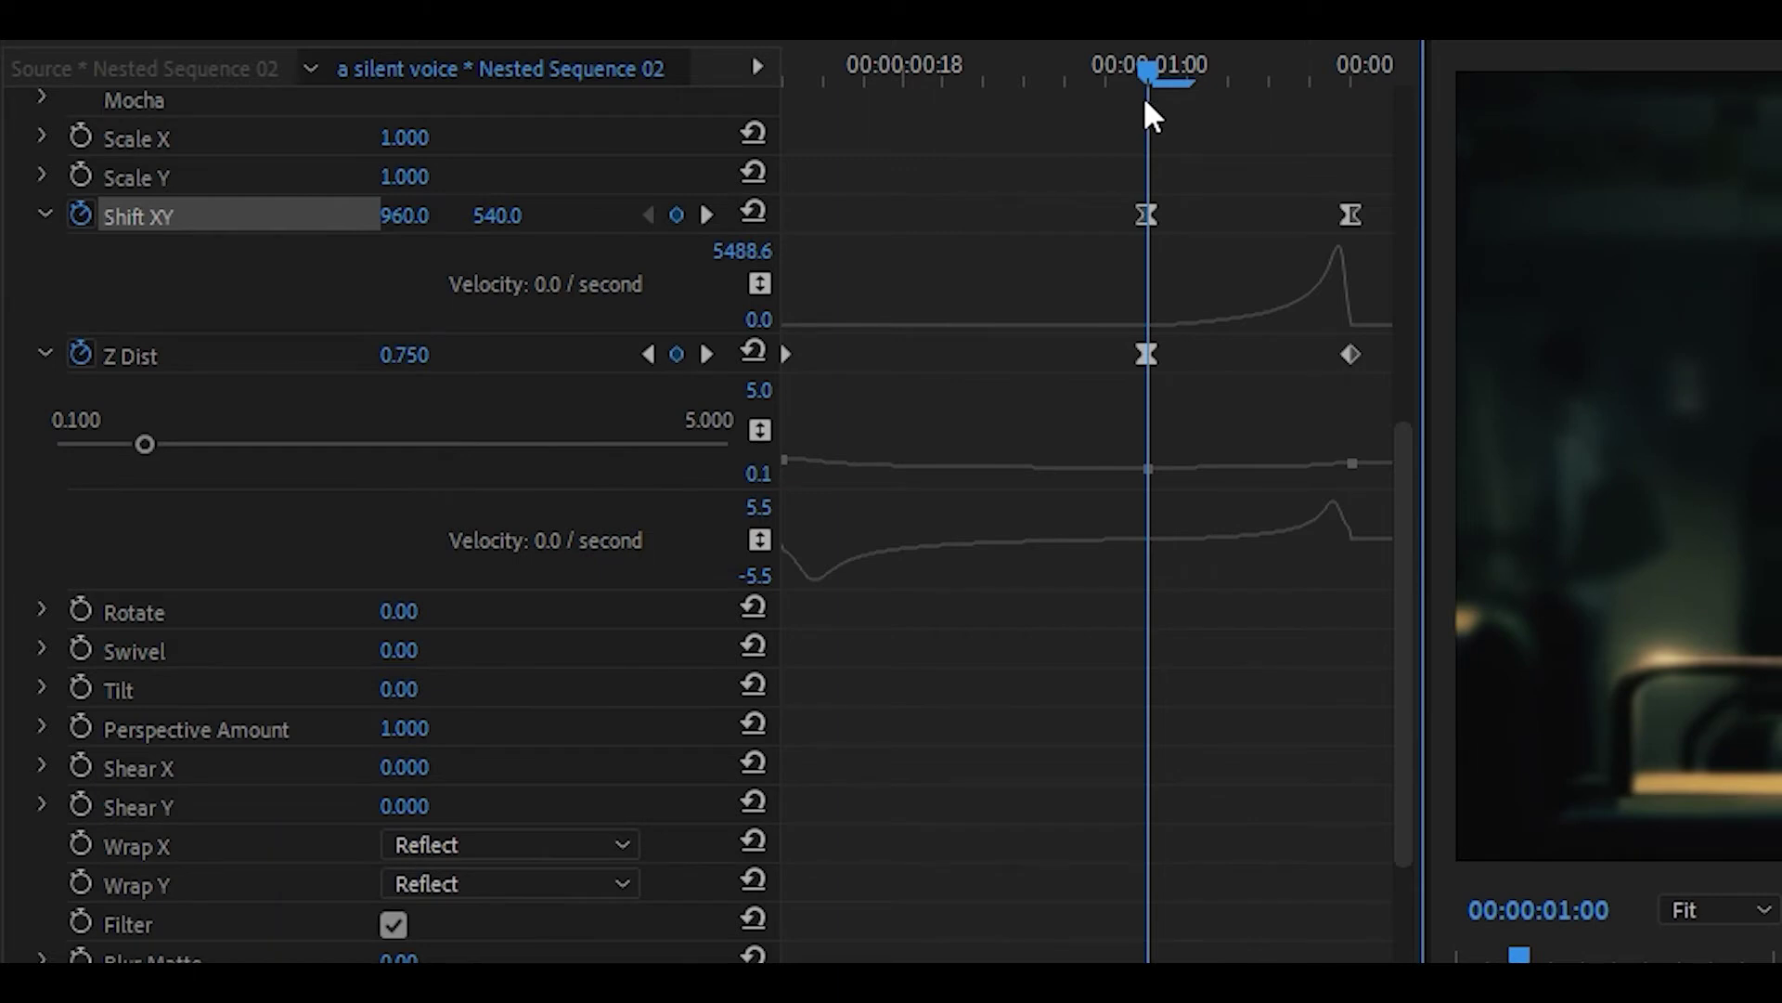
pyautogui.click(81, 610)
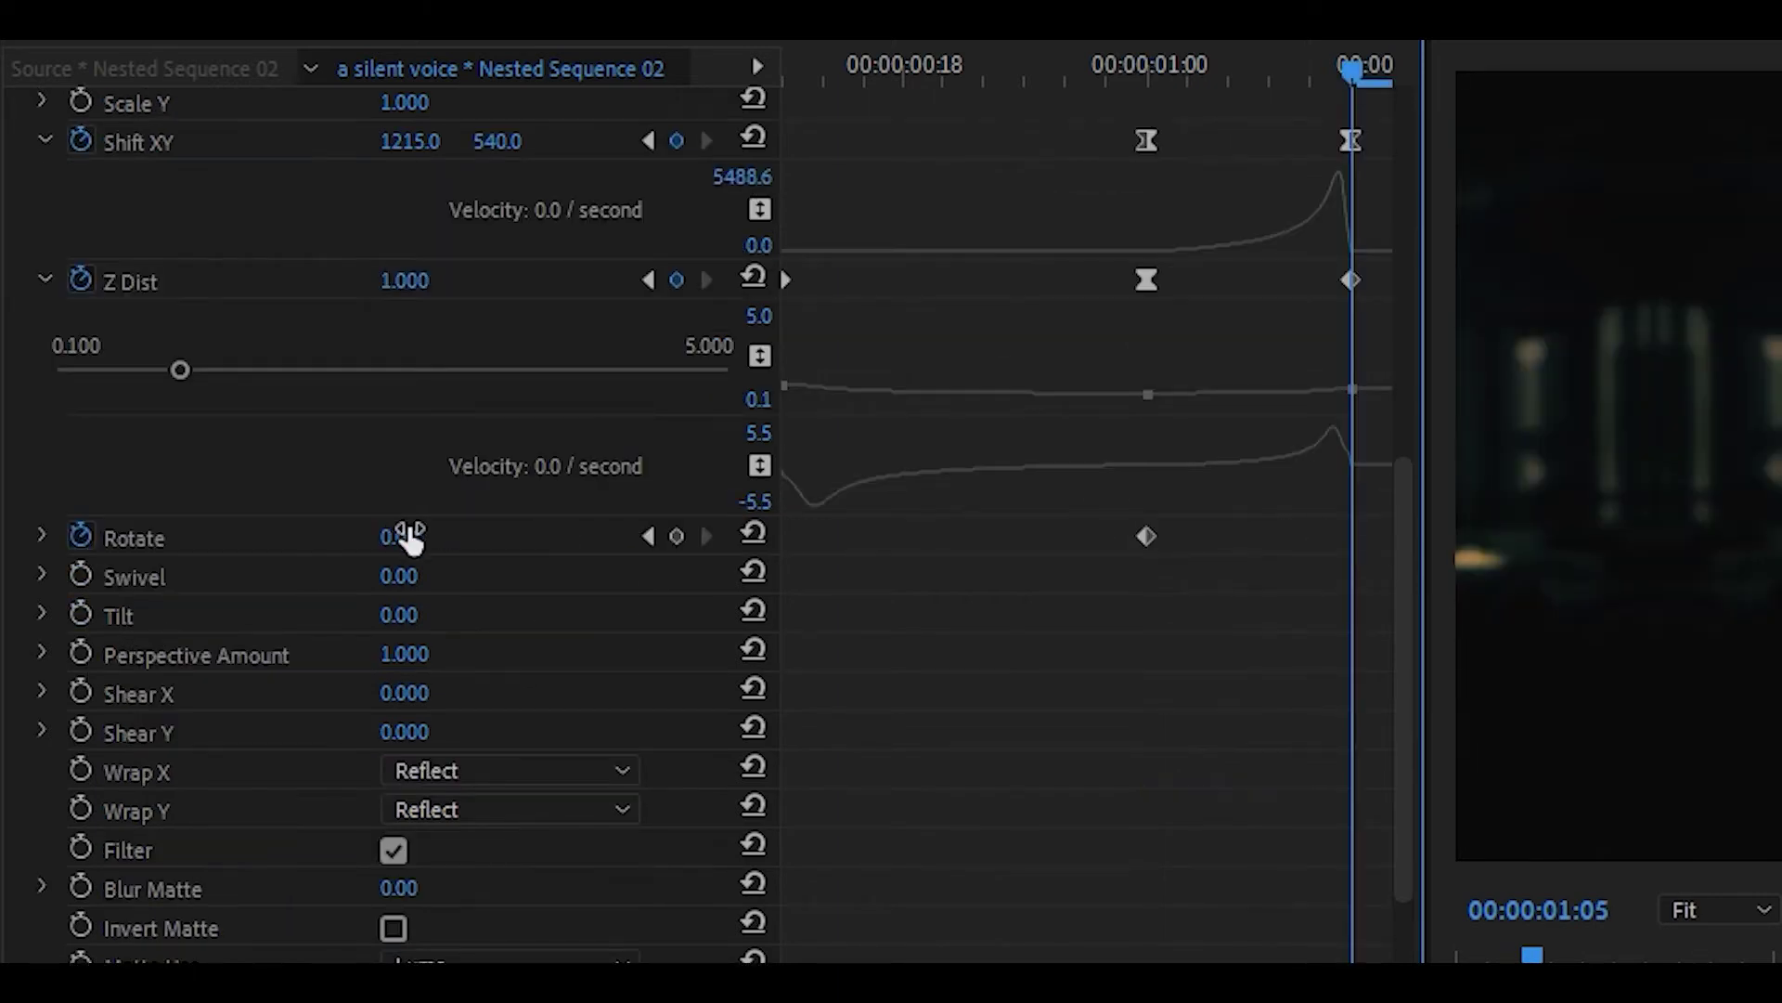
pyautogui.click(402, 536)
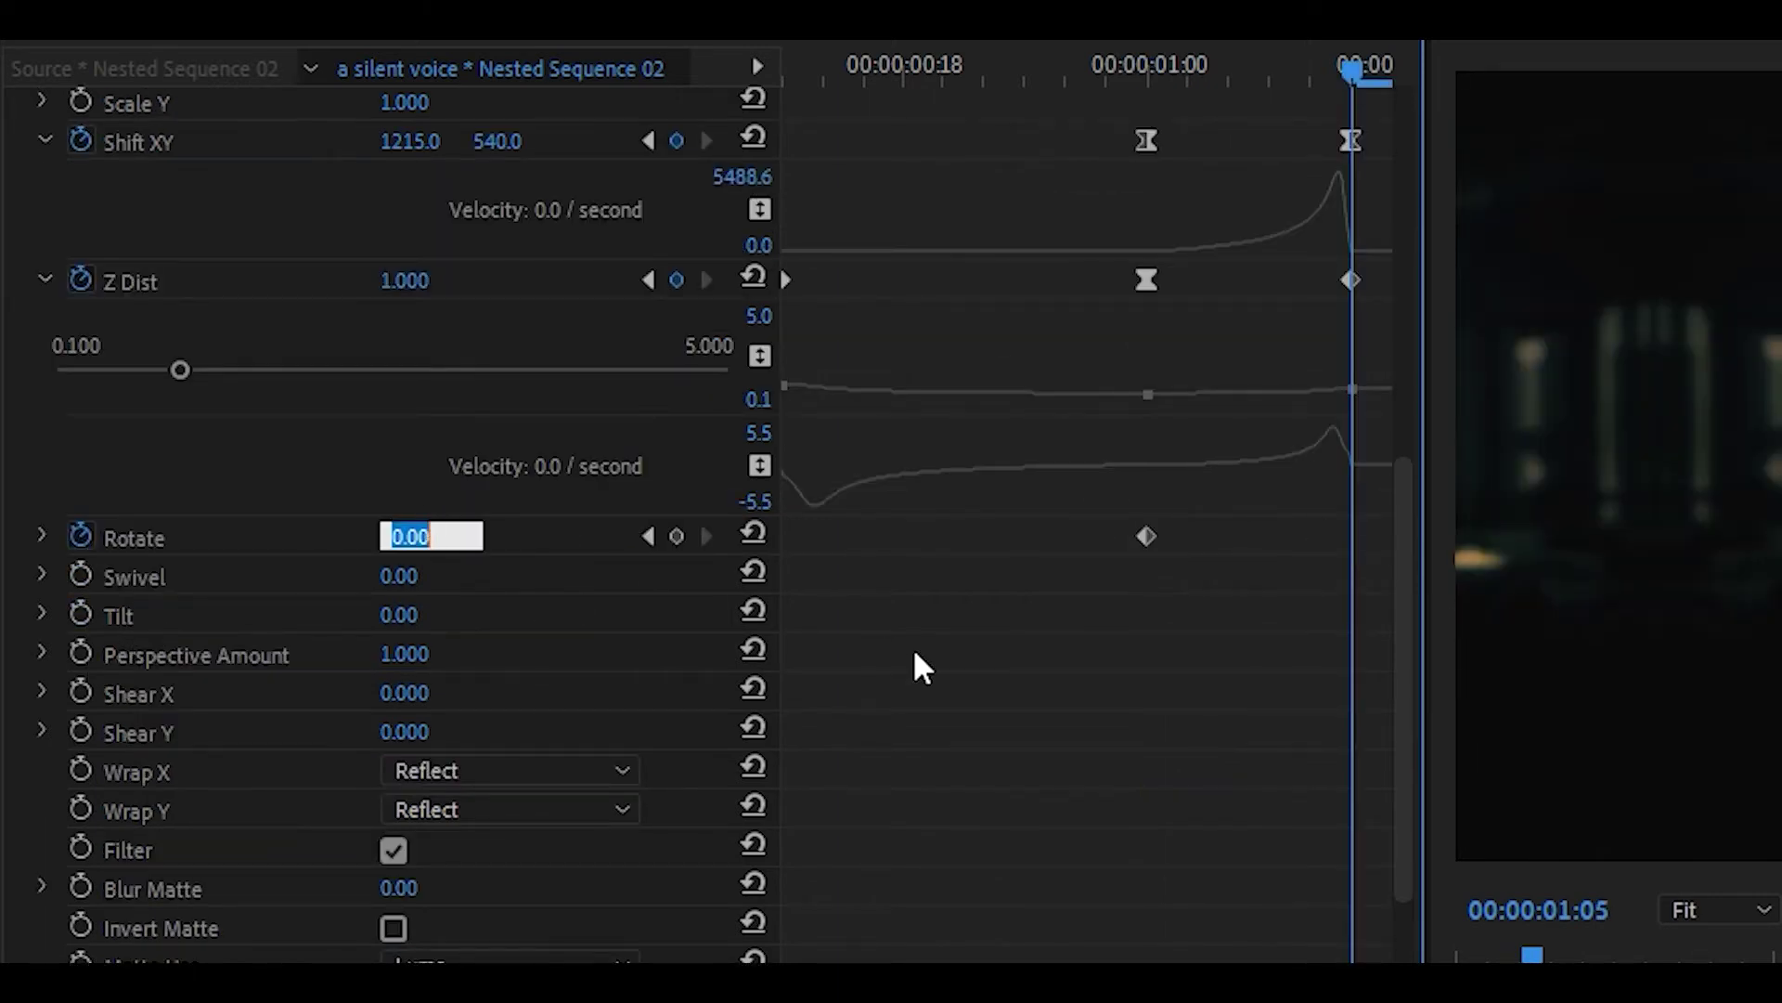
pyautogui.write('19')
pyautogui.press('Return')
# Ease the Rotate velocity curve to peak just before the 00:00:01:05 keyframe and play back the result.
pyautogui.click(40, 536)
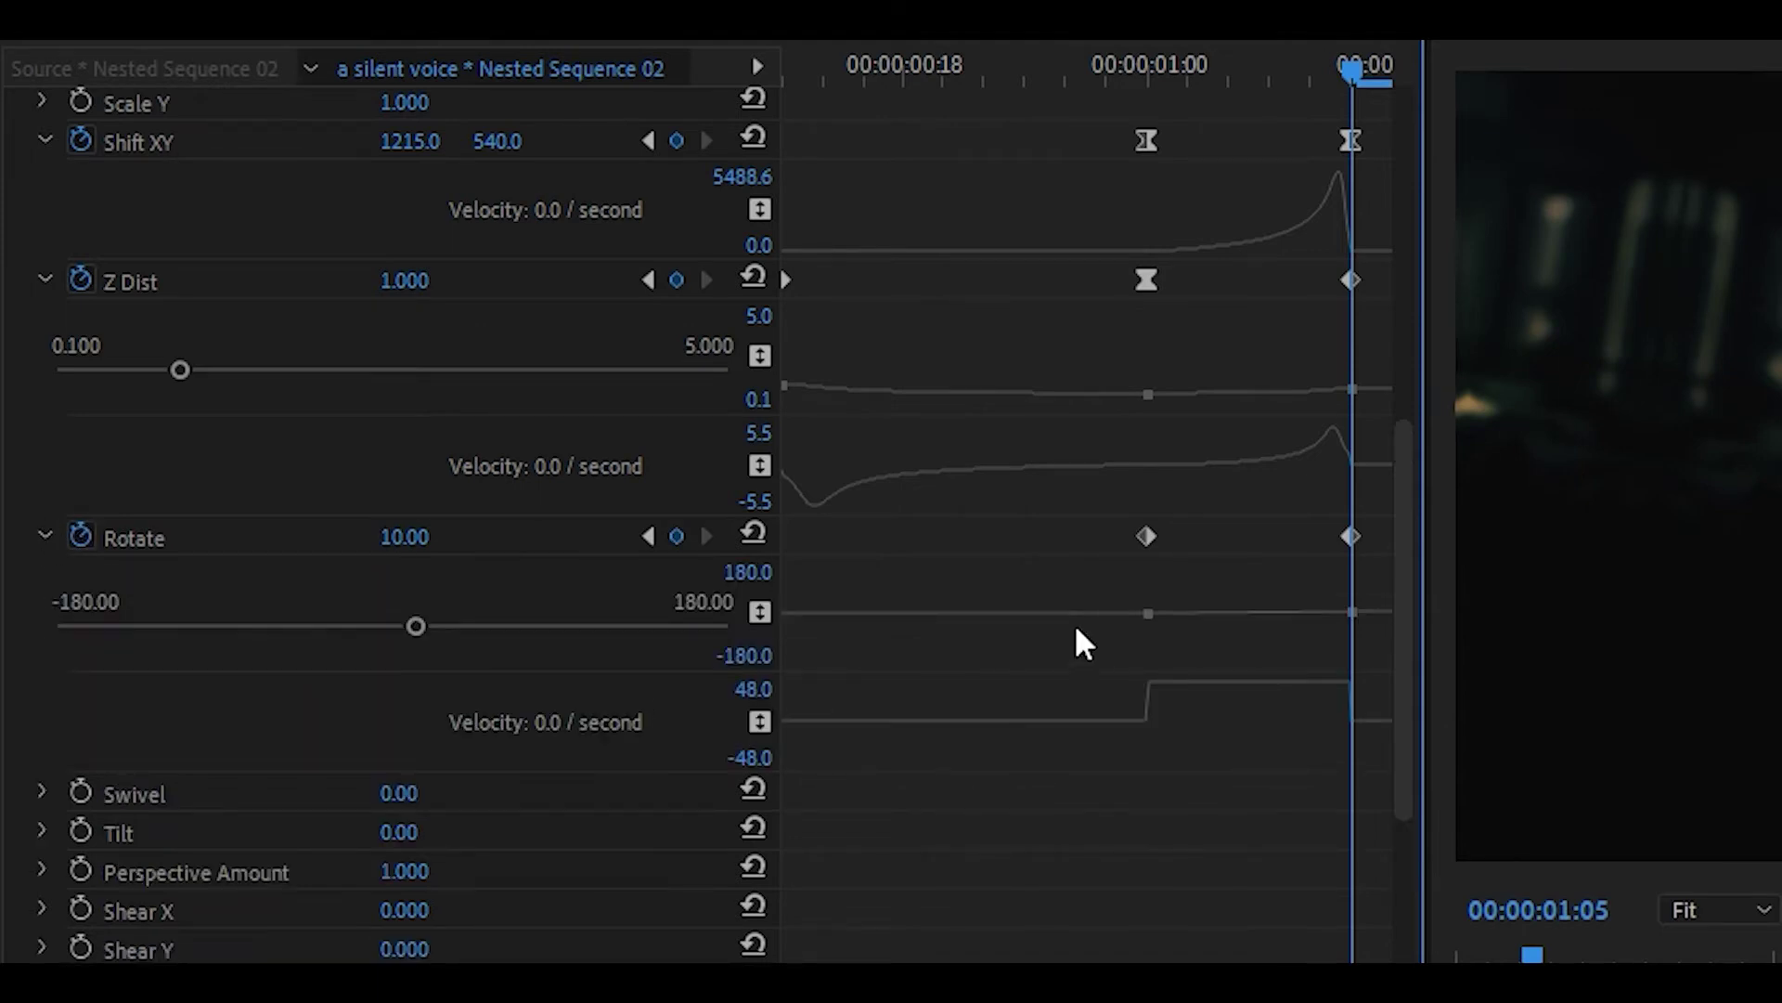
pyautogui.click(1146, 536)
pyautogui.moveTo(1165, 682); pyautogui.dragTo(1312, 804)
pyautogui.click(1334, 714)
pyautogui.press('space')
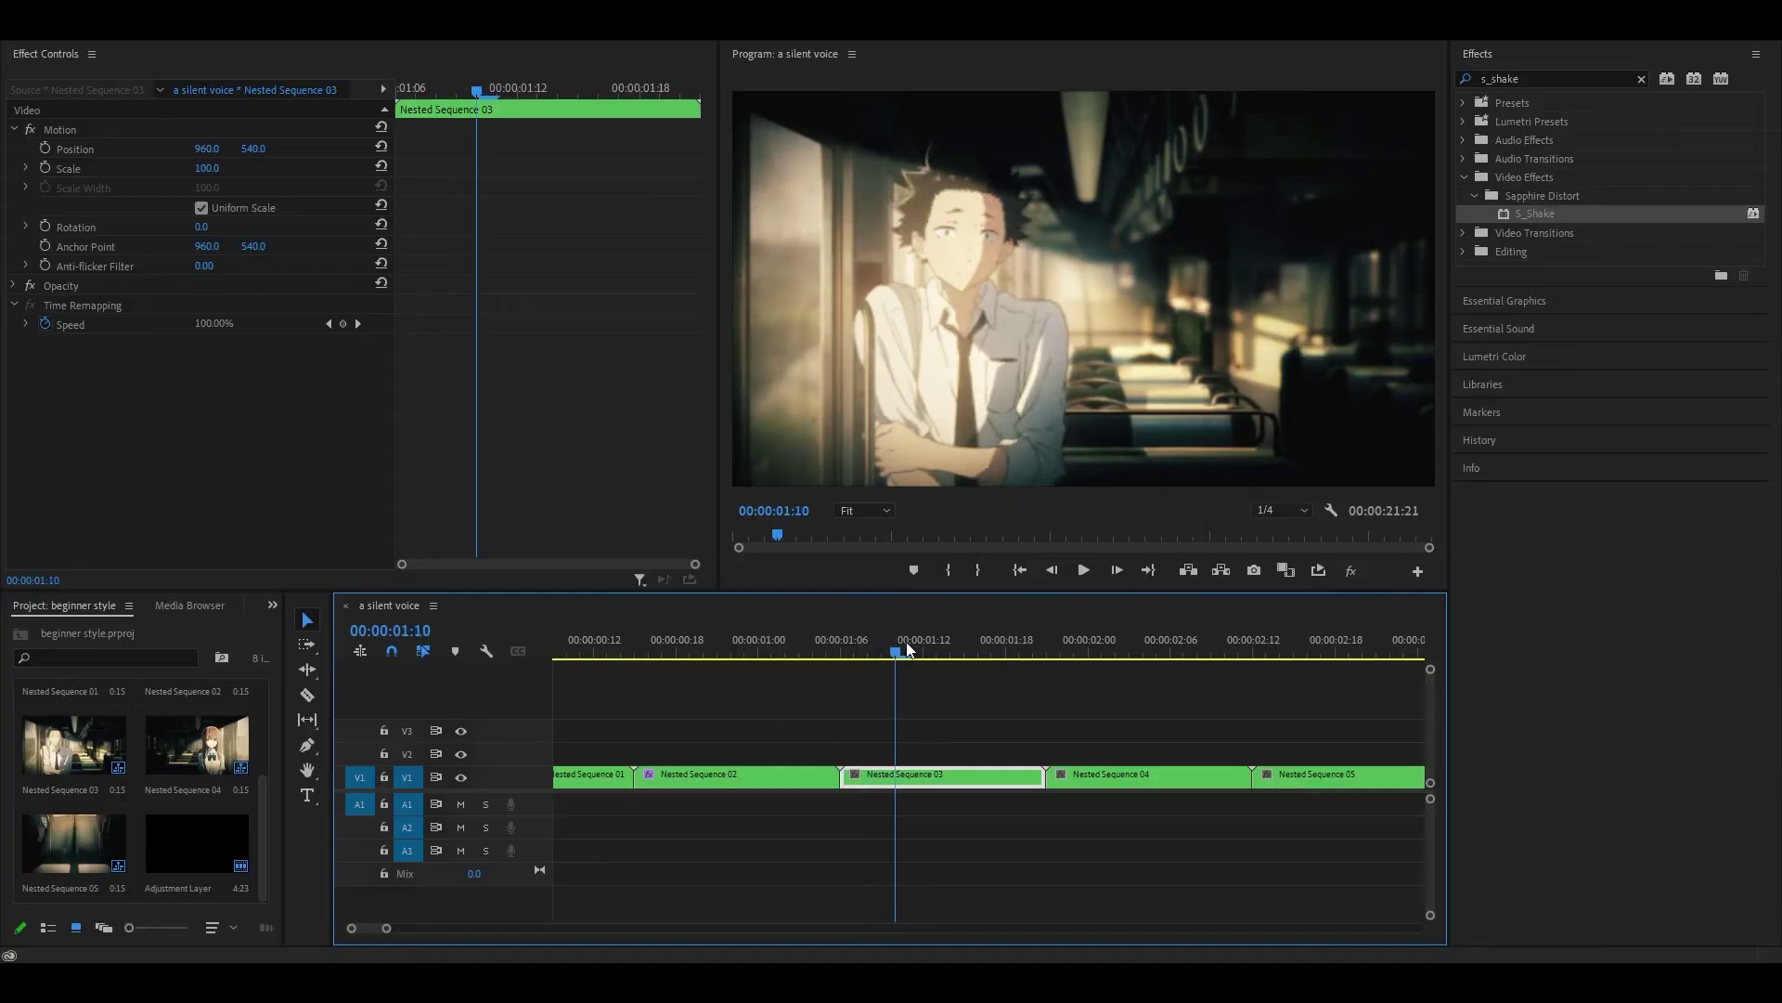
# Copy the S_WarpTransform effect from Nested Sequence 02 onto Nested Sequence 03.
pyautogui.moveTo(907, 648)
pyautogui.mouseDown()
pyautogui.moveTo(949, 648)
pyautogui.moveTo(893, 652)
pyautogui.mouseUp()
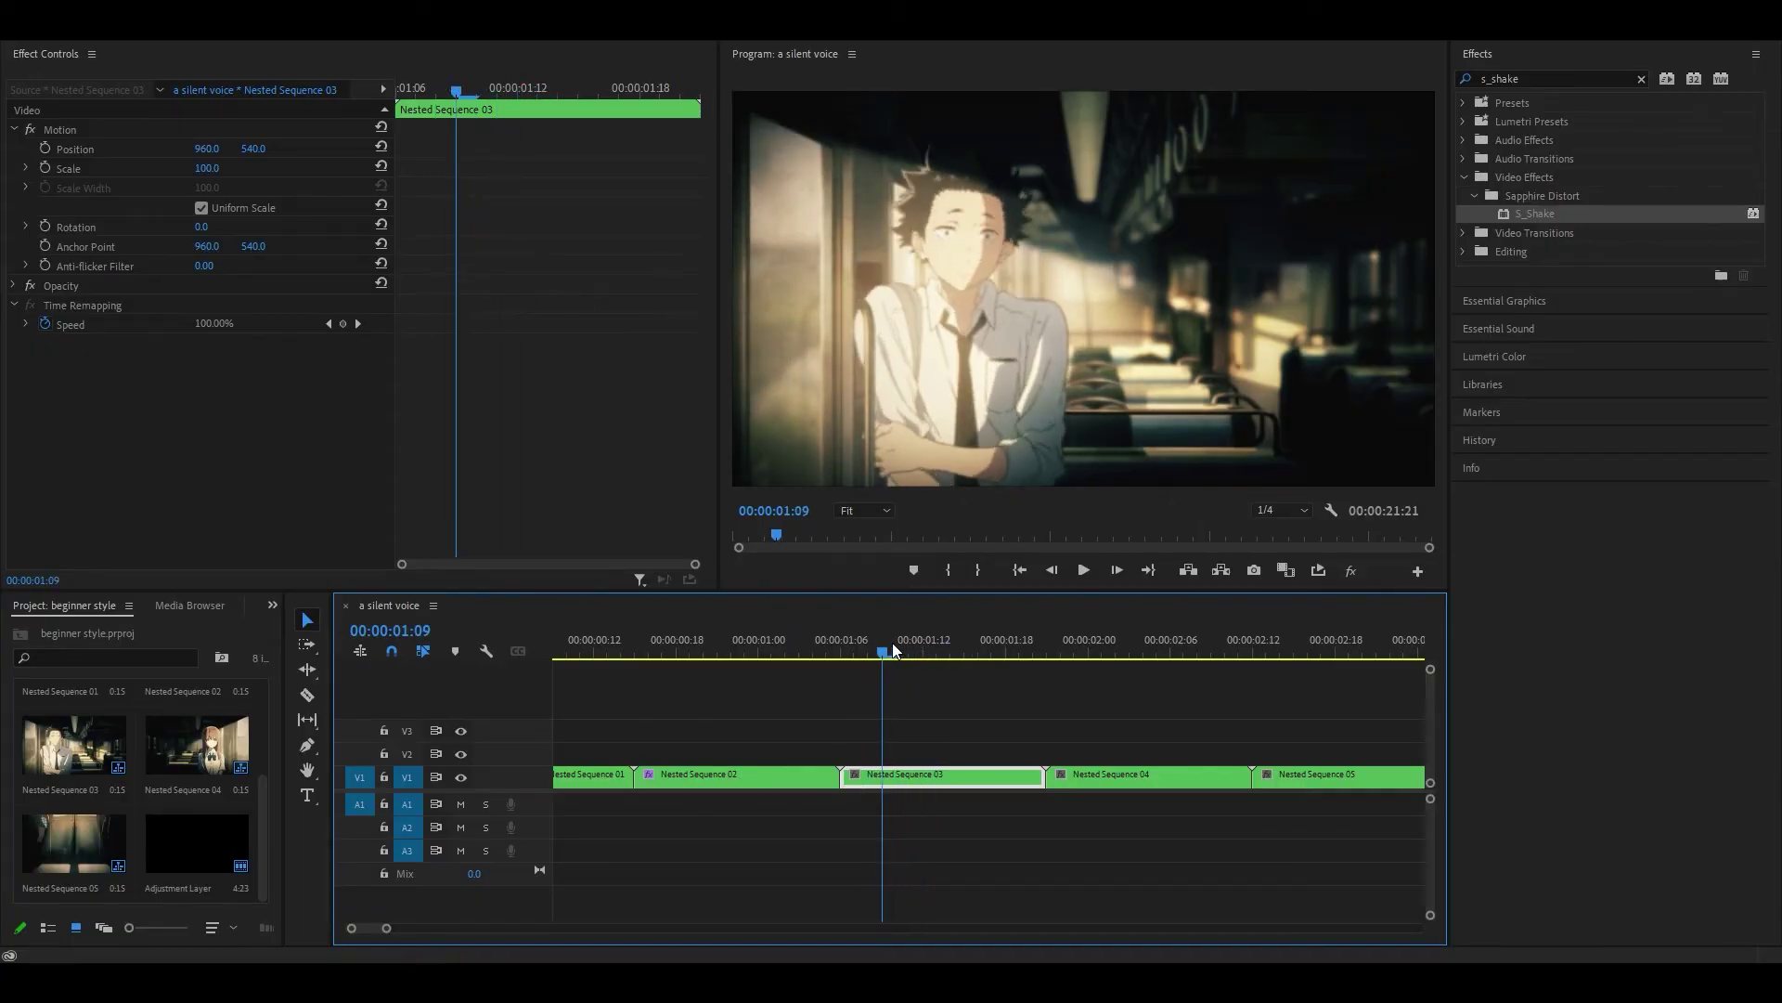
pyautogui.hscroll(-2, 752, 759)
pyautogui.click(859, 776)
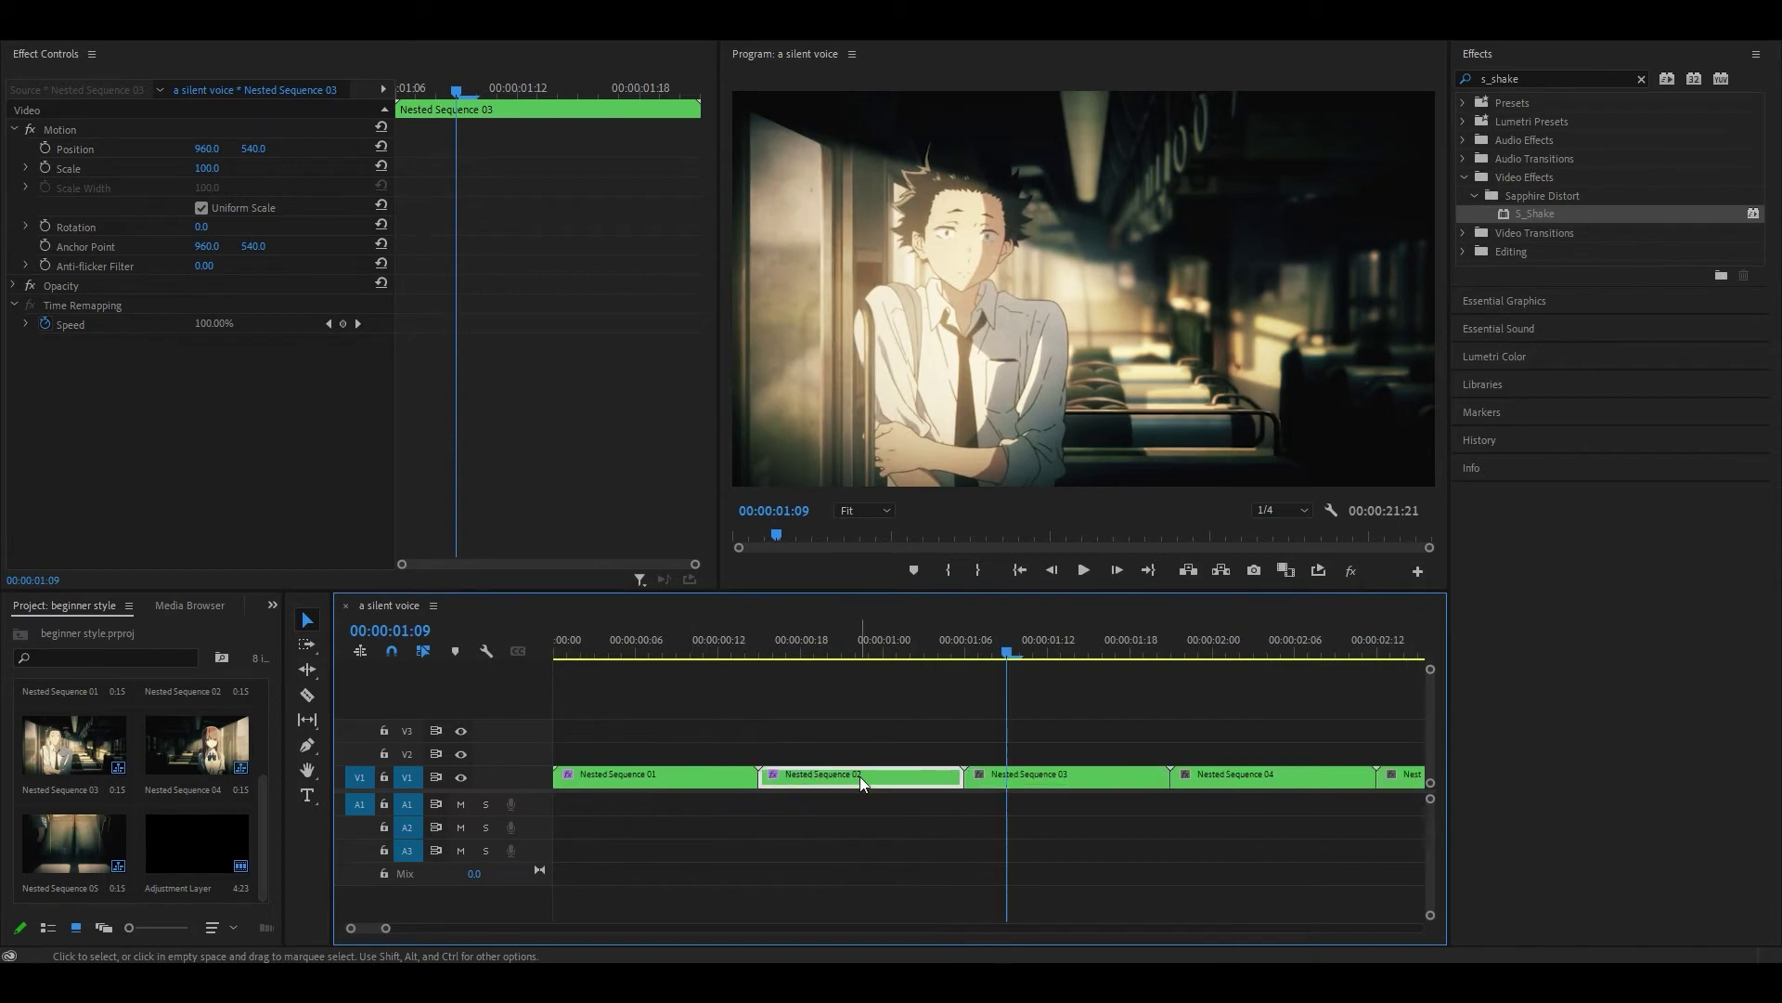
pyautogui.click(93, 345)
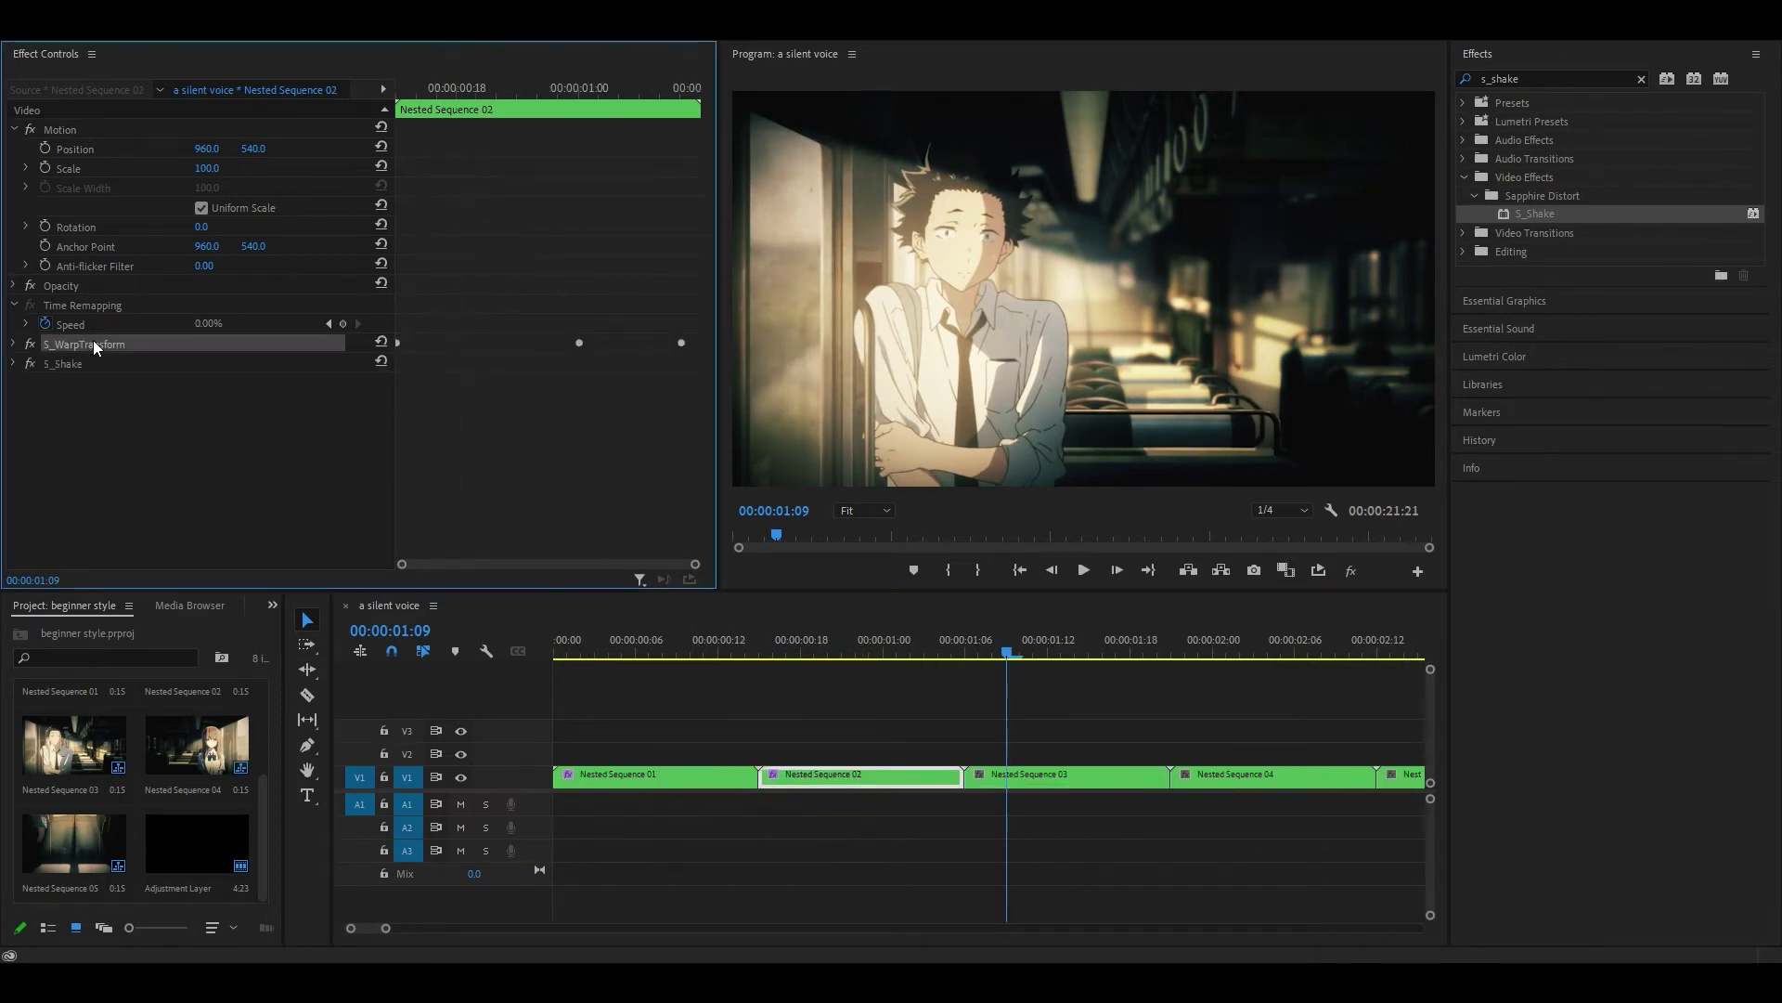
pyautogui.rightClick(100, 343)
pyautogui.click(148, 449)
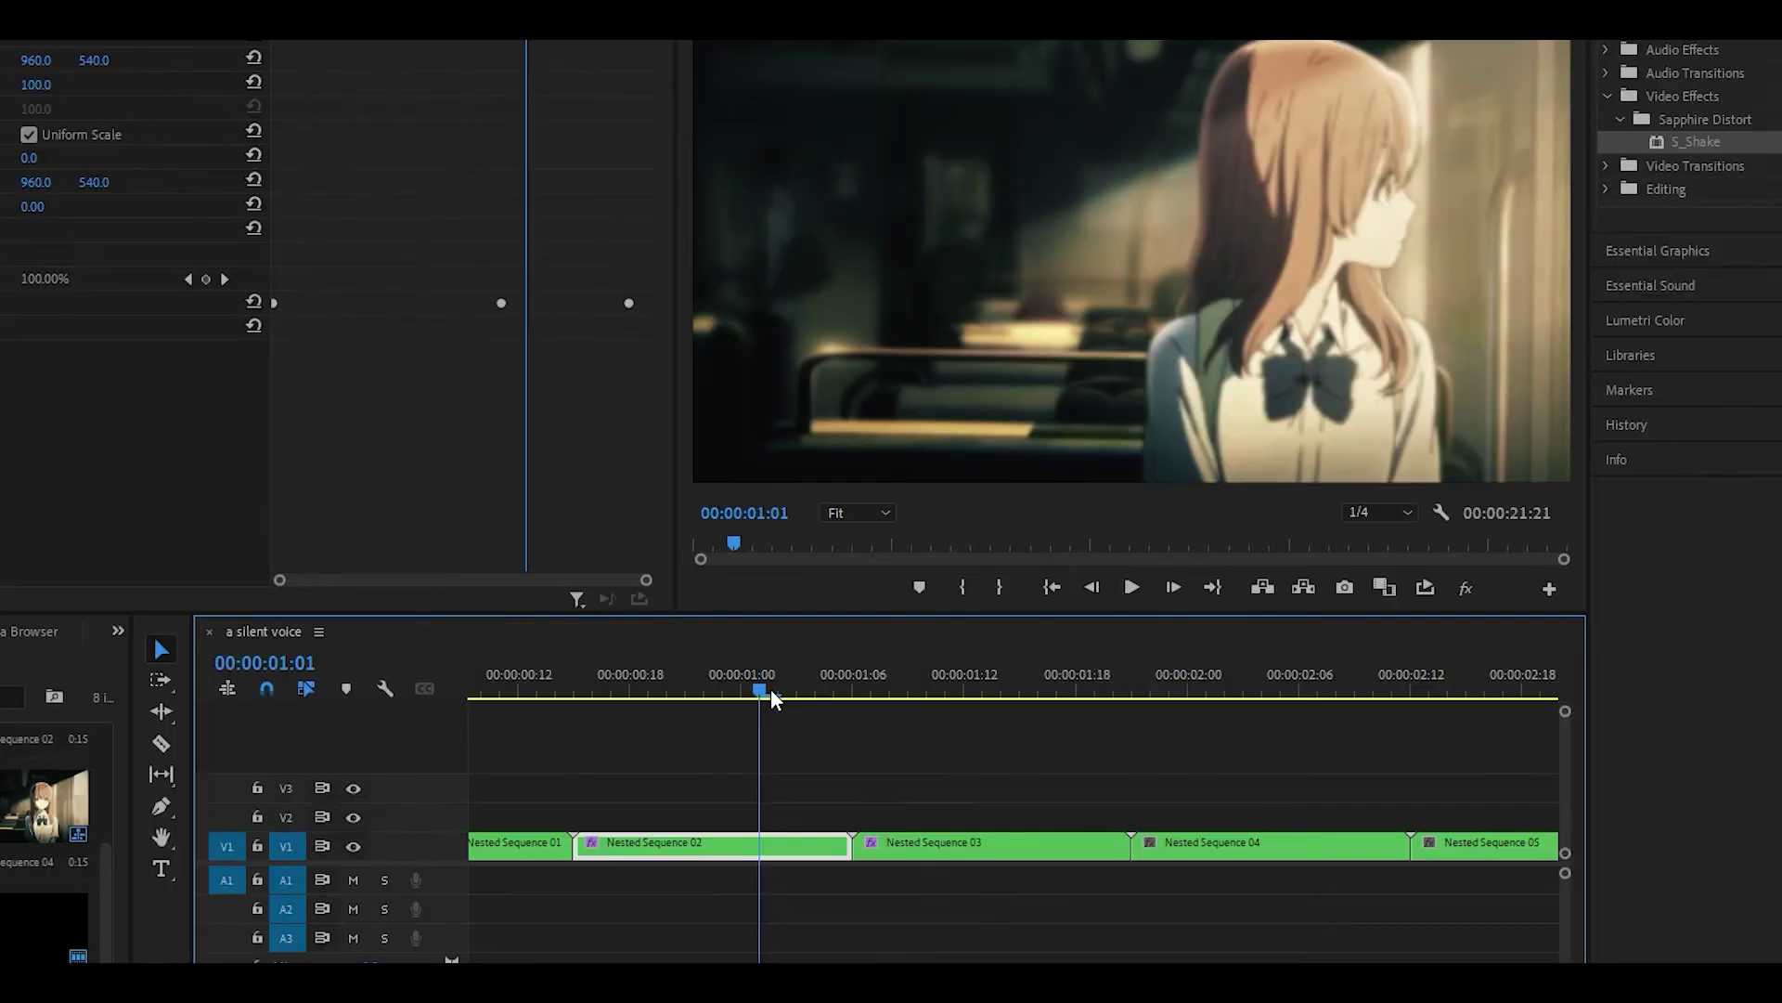
# Set Nested Sequence 03's Shift XY X value to 100 at the clip's first frame, 00:00:01:06.
pyautogui.click(796, 651)
pyautogui.moveTo(790, 692); pyautogui.dragTo(862, 689)
pyautogui.scroll(-3, 543, 266)
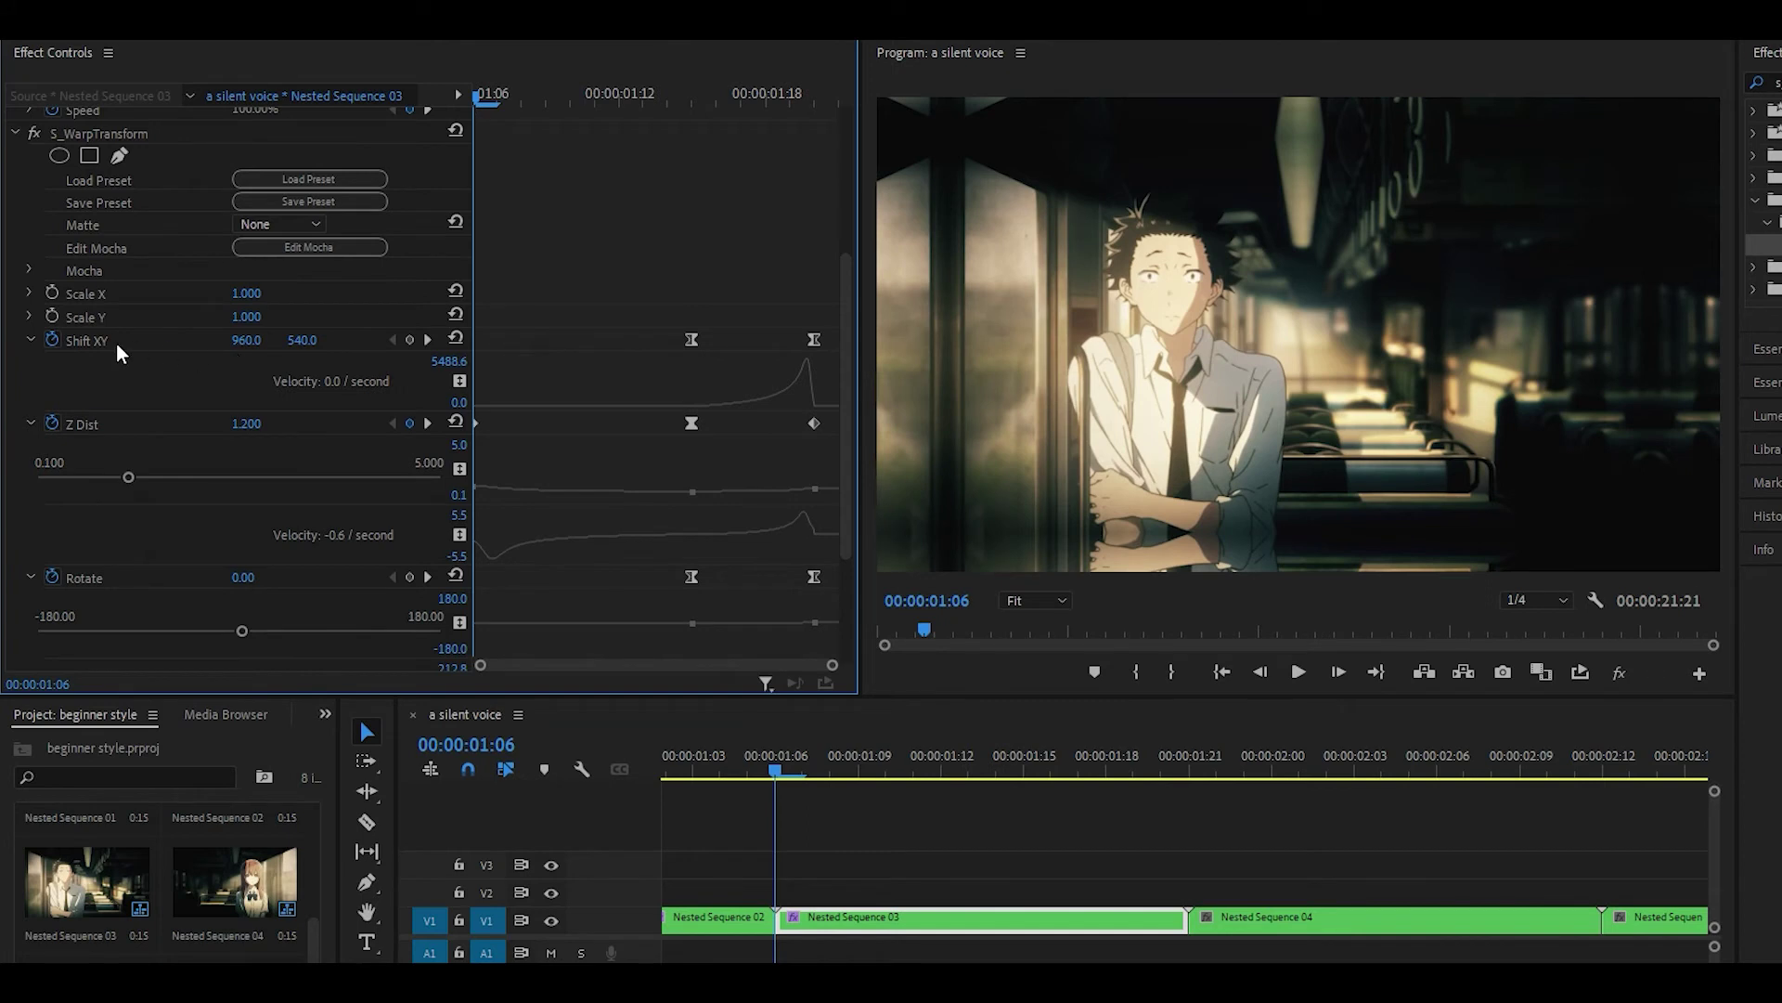
pyautogui.click(246, 340)
pyautogui.write('100')
pyautogui.press('Return')
# Ease Nested Sequence 03's Shift XY velocity between its first two keyframes so it peaks just after 00:00:01:06.
pyautogui.click(692, 340)
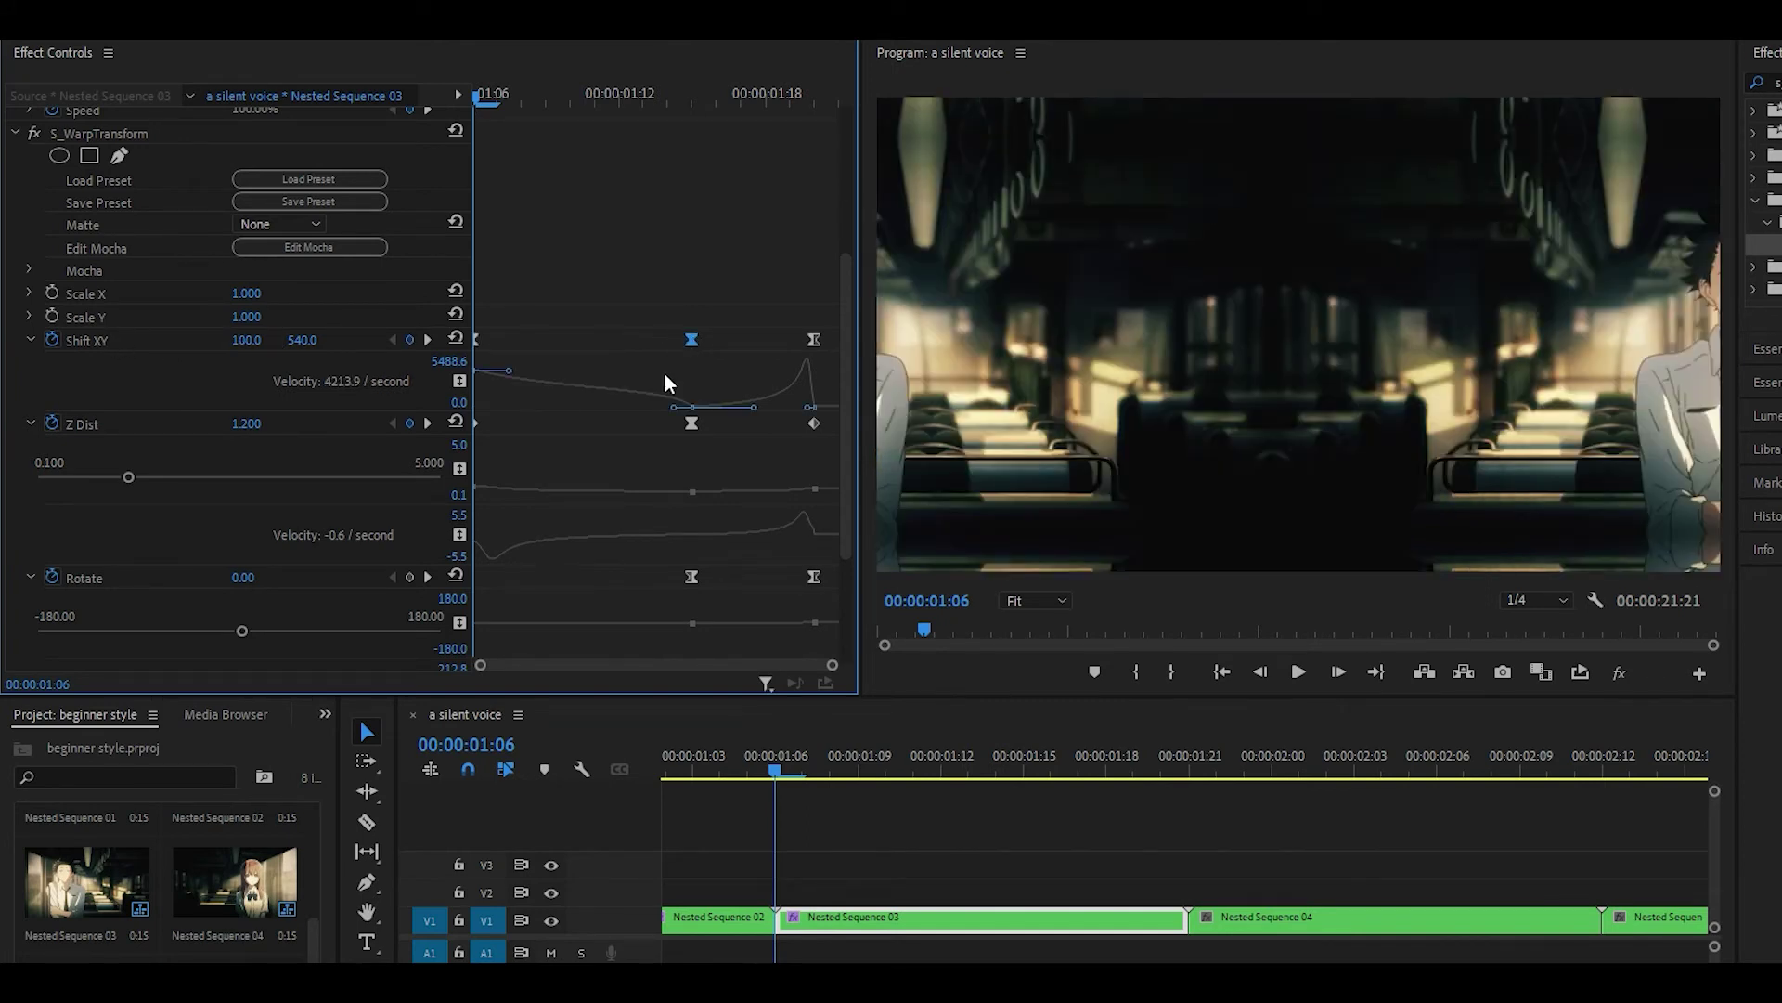
pyautogui.moveTo(673, 407); pyautogui.dragTo(505, 467)
pyautogui.moveTo(510, 386); pyautogui.dragTo(483, 429)
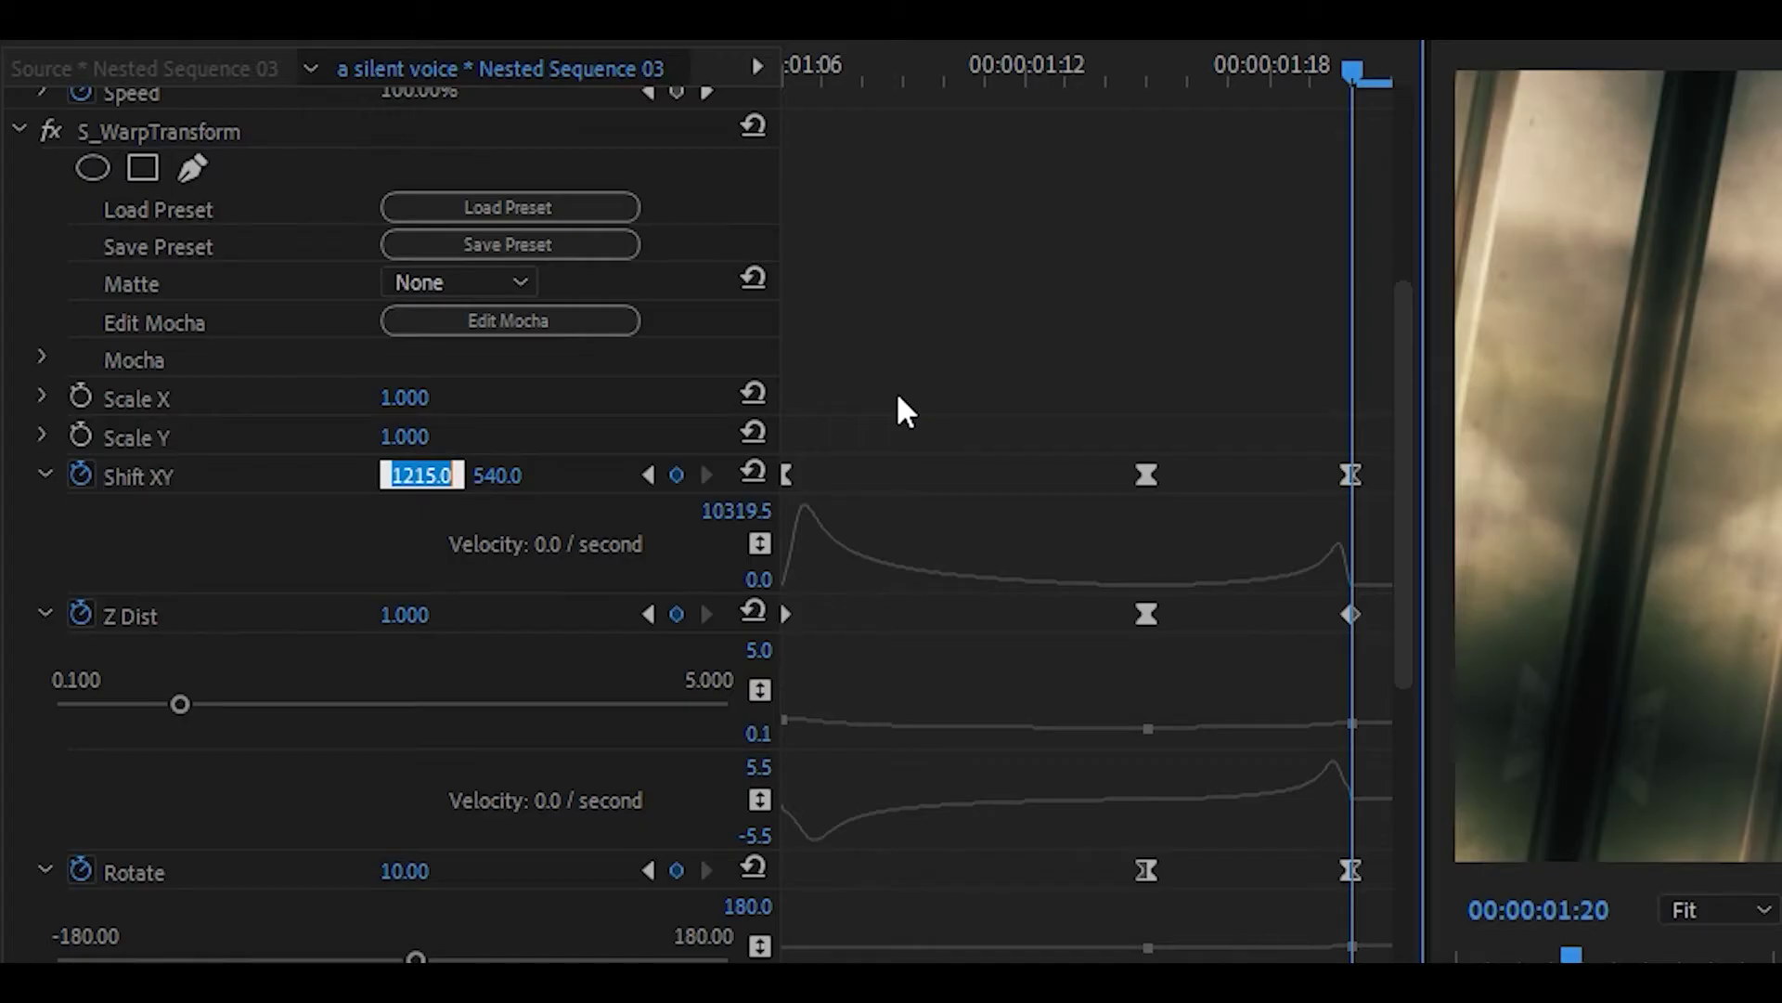
# Set Nested Sequence 03's Shift XY X value to 660 at the 00:00:01:20 keyframe and save the project.
pyautogui.write('5')
pyautogui.write('660')
pyautogui.press('Return')
pyautogui.hotkey('ctrl', 's')
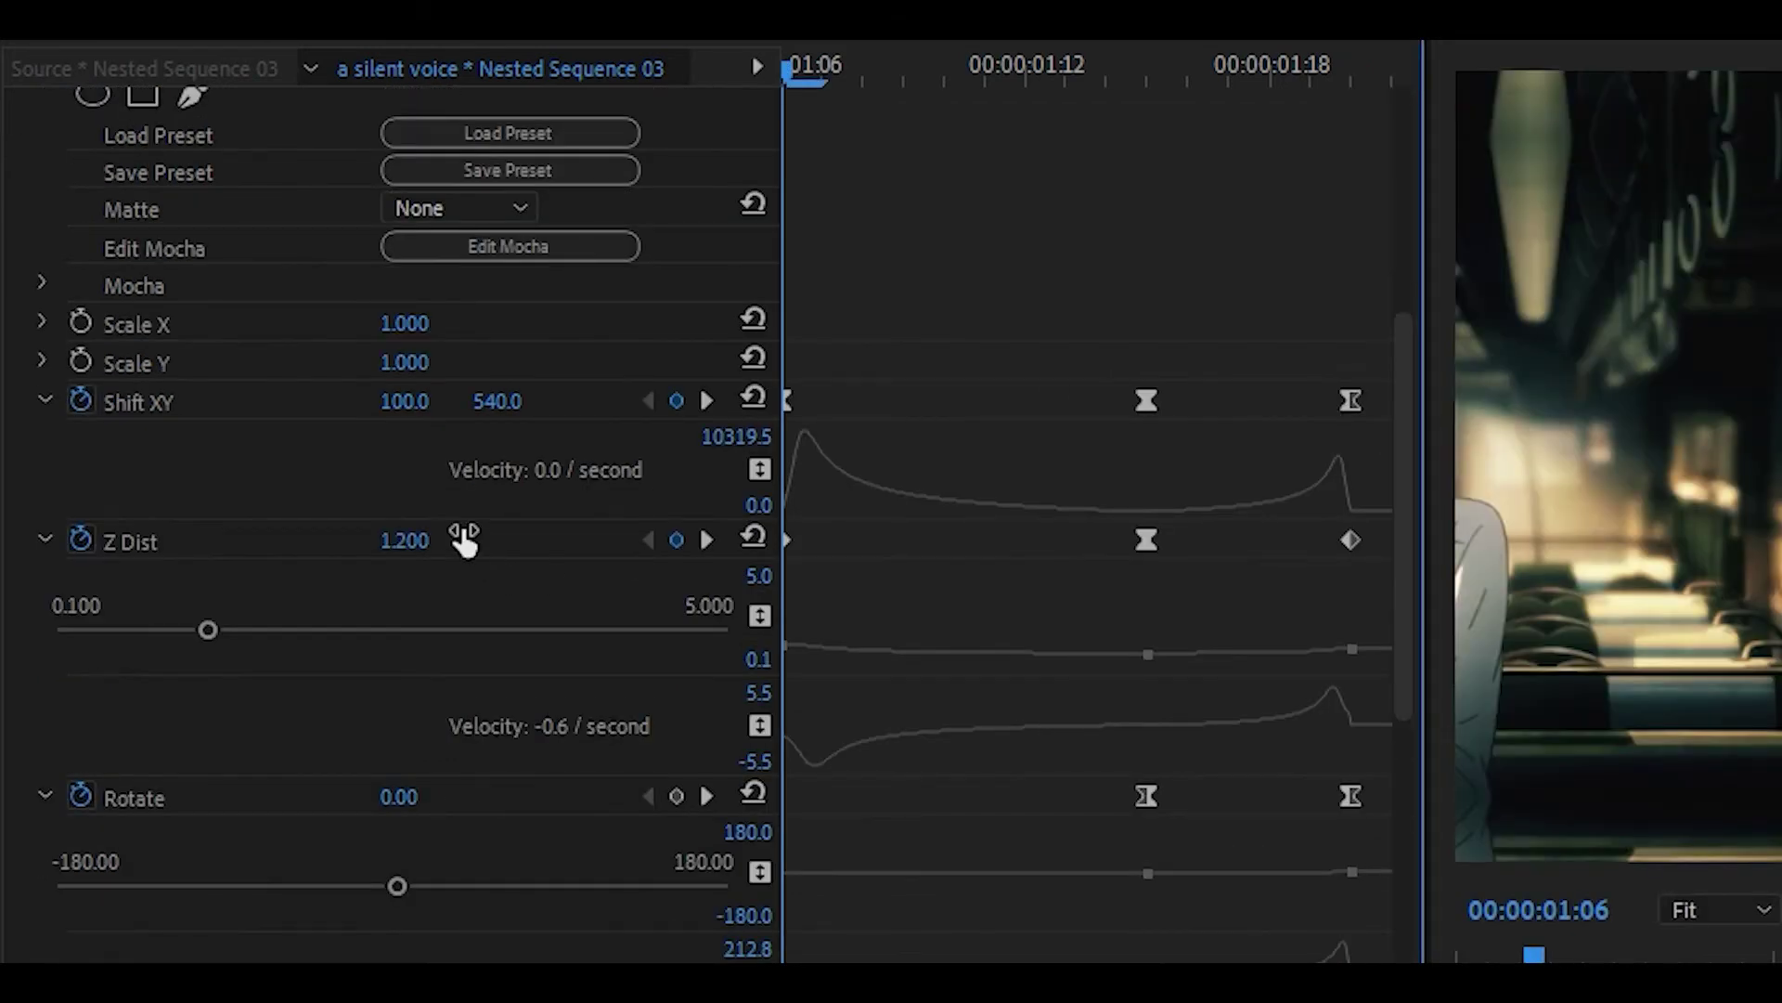
# Set Nested Sequence 03's Z Dist keyframes to 0.5 at 00:00:01:06, 0.9 at 00:00:01:15 and 1.1 at 00:00:01:20.
pyautogui.click(462, 538)
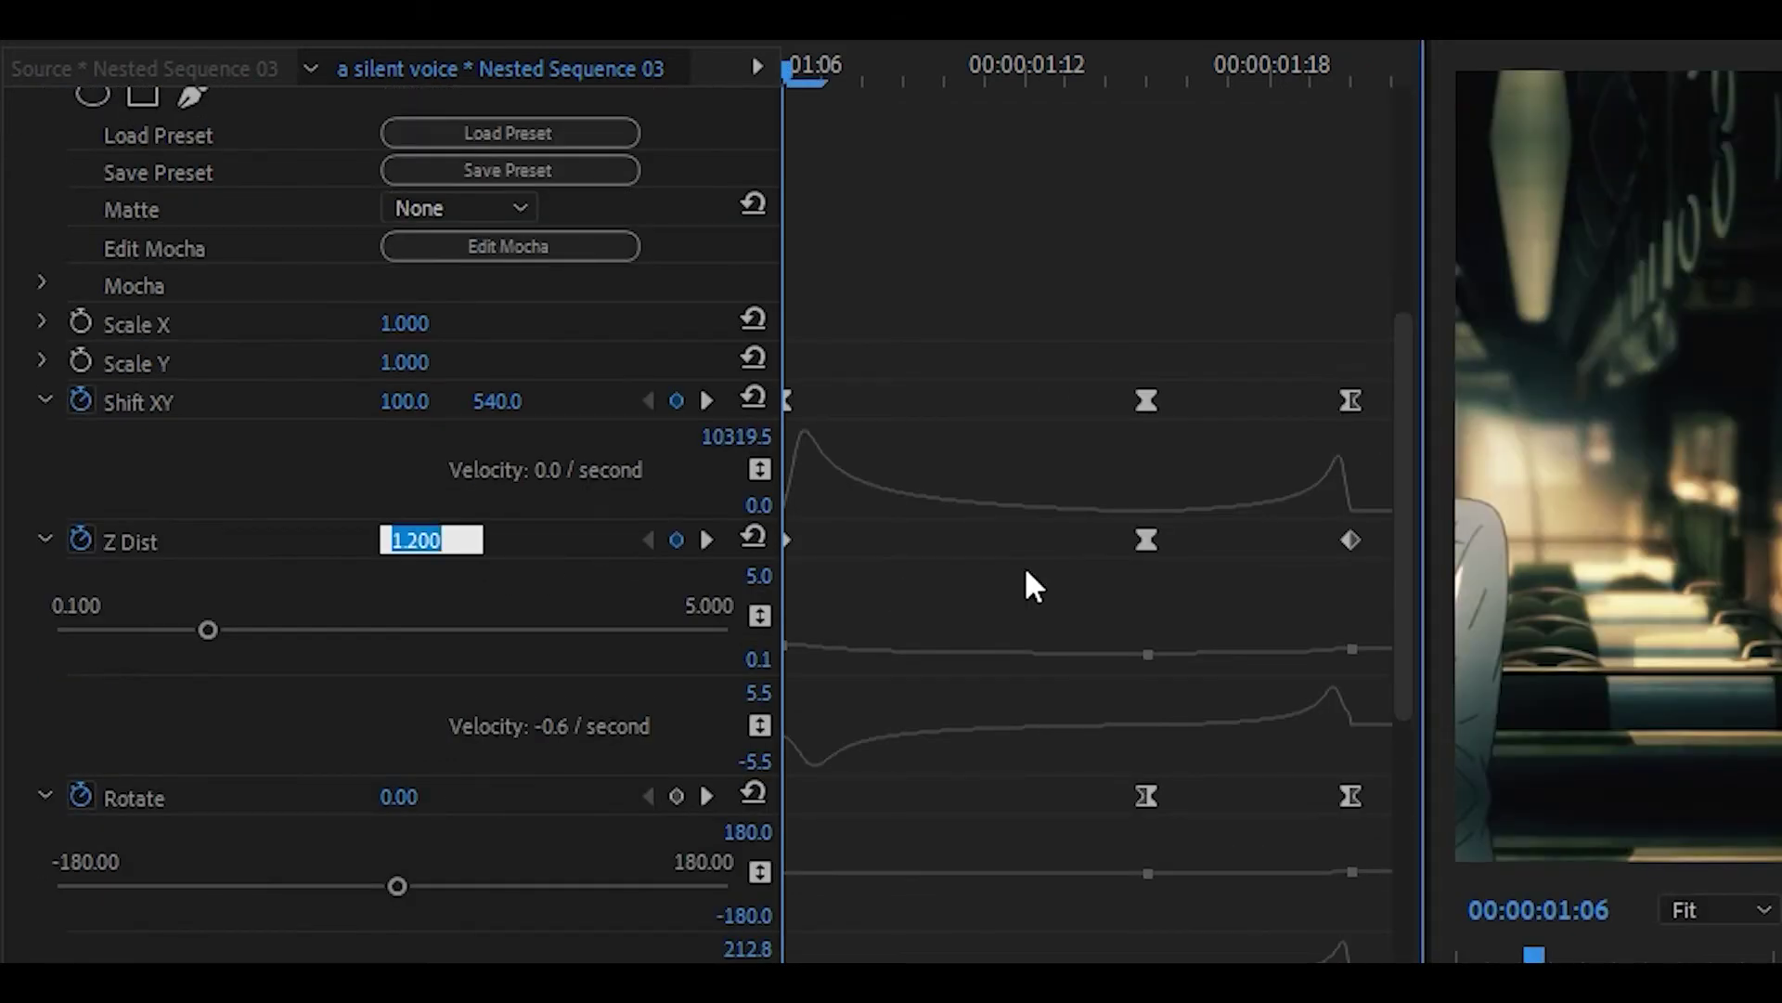
pyautogui.write('0.5')
pyautogui.press('Return')
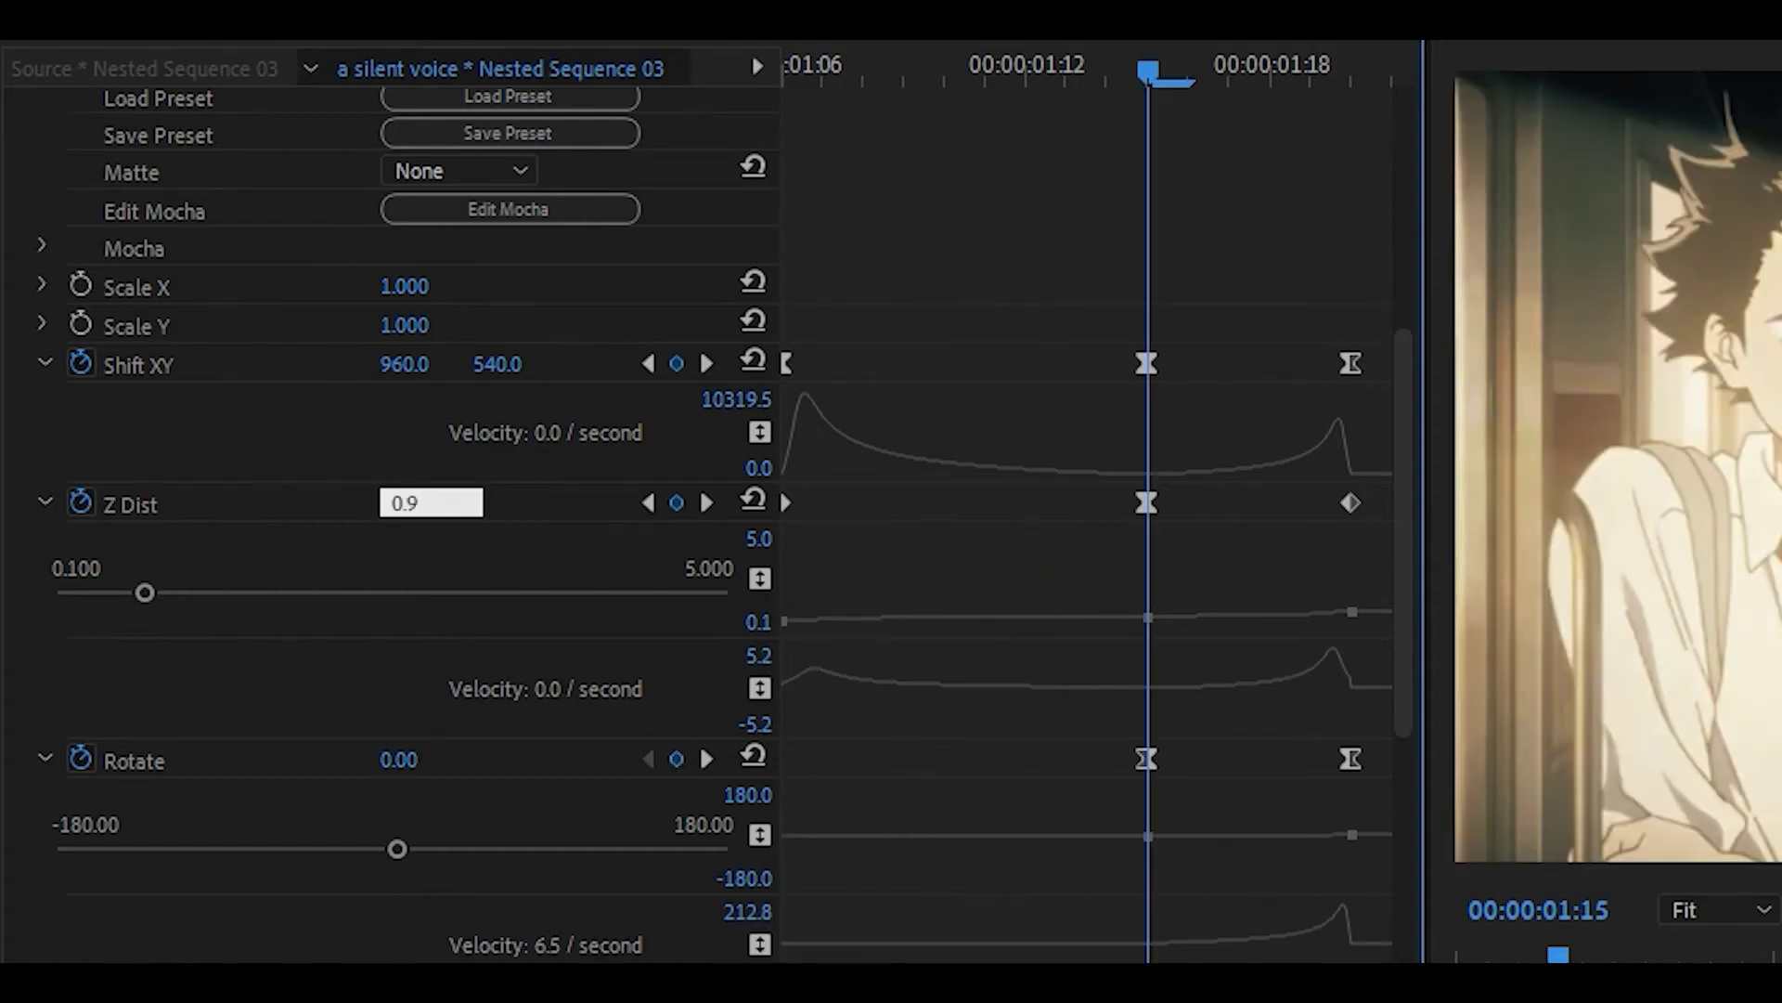
pyautogui.press('Return')
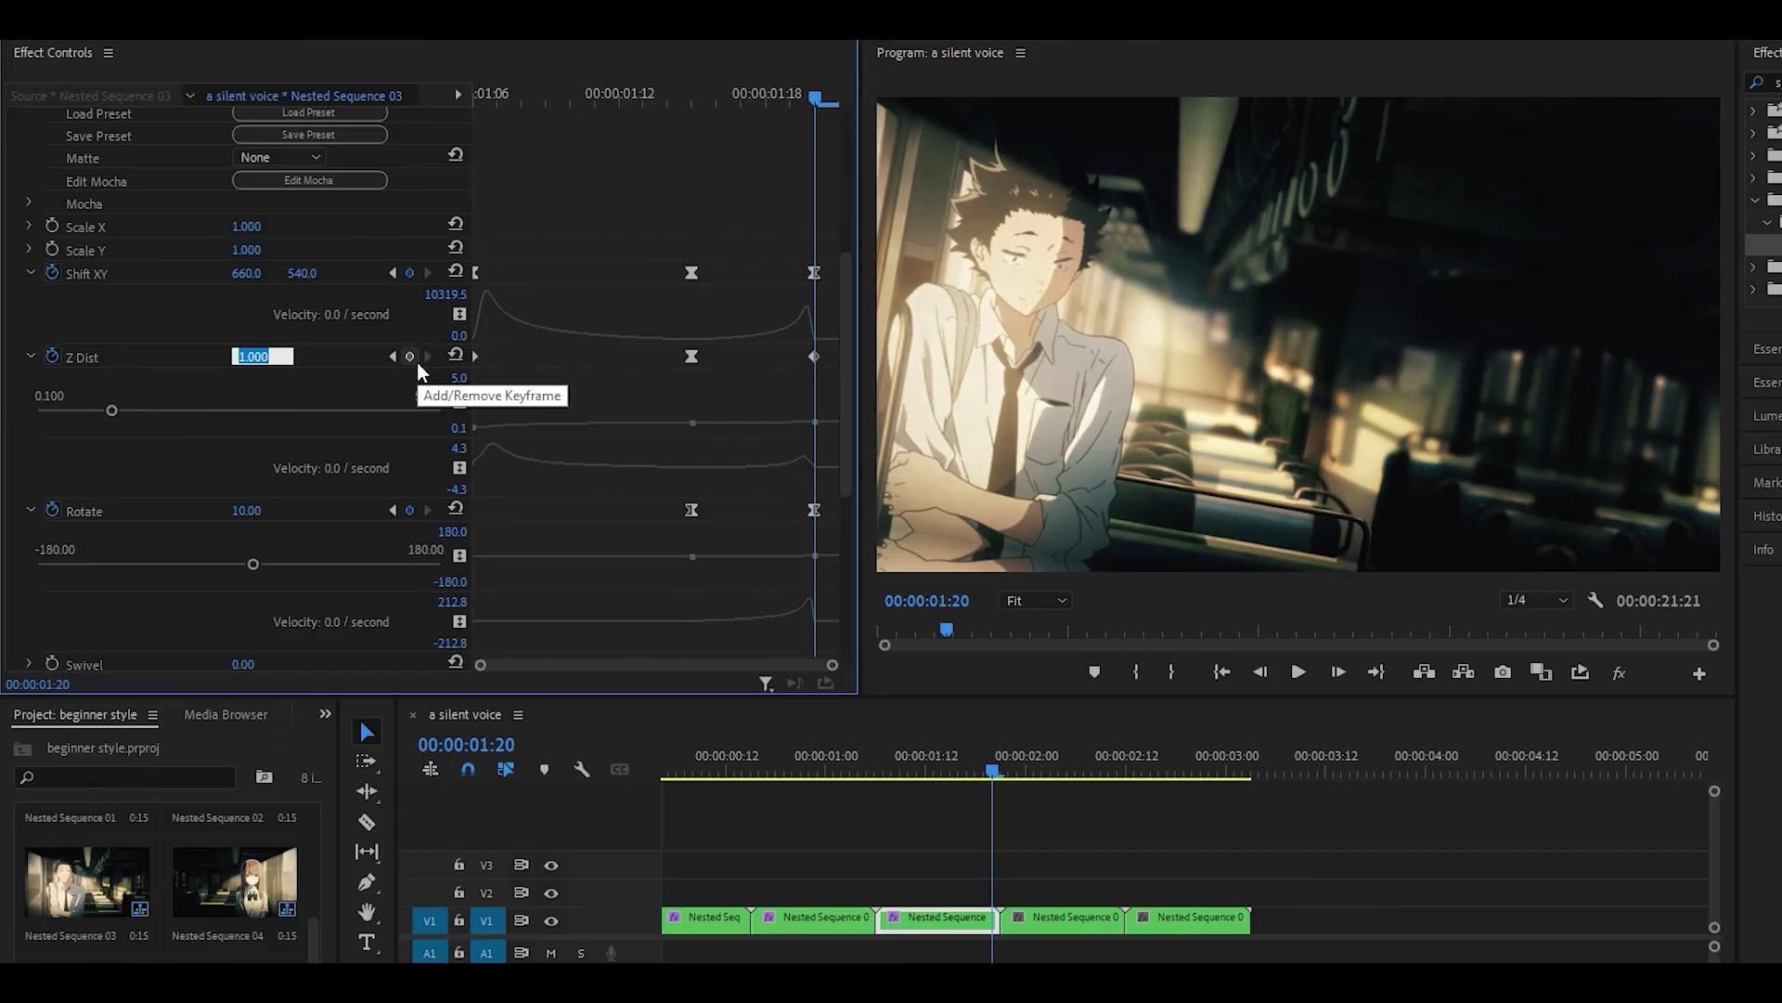
pyautogui.write('10')
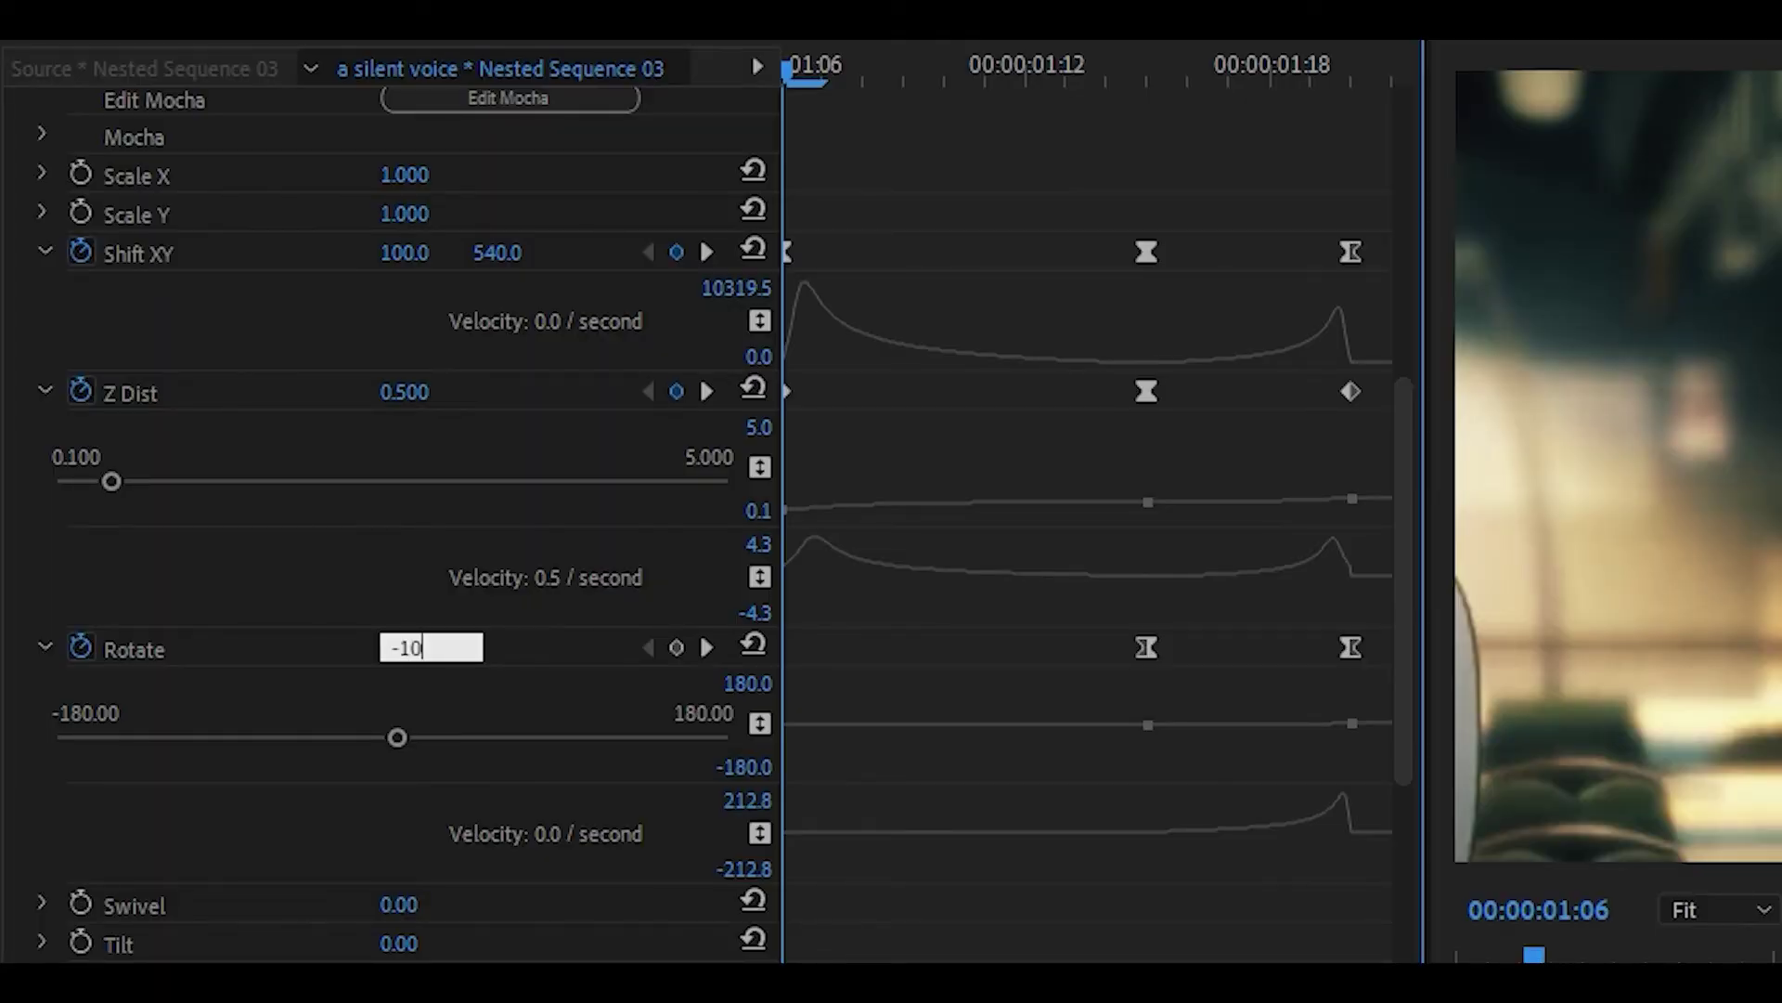
# Set Nested Sequence 03's Rotate to -10 at 00:00:01:06 and delete its last Rotate keyframe at 00:00:01:20.
pyautogui.write('10')
pyautogui.press('Return')
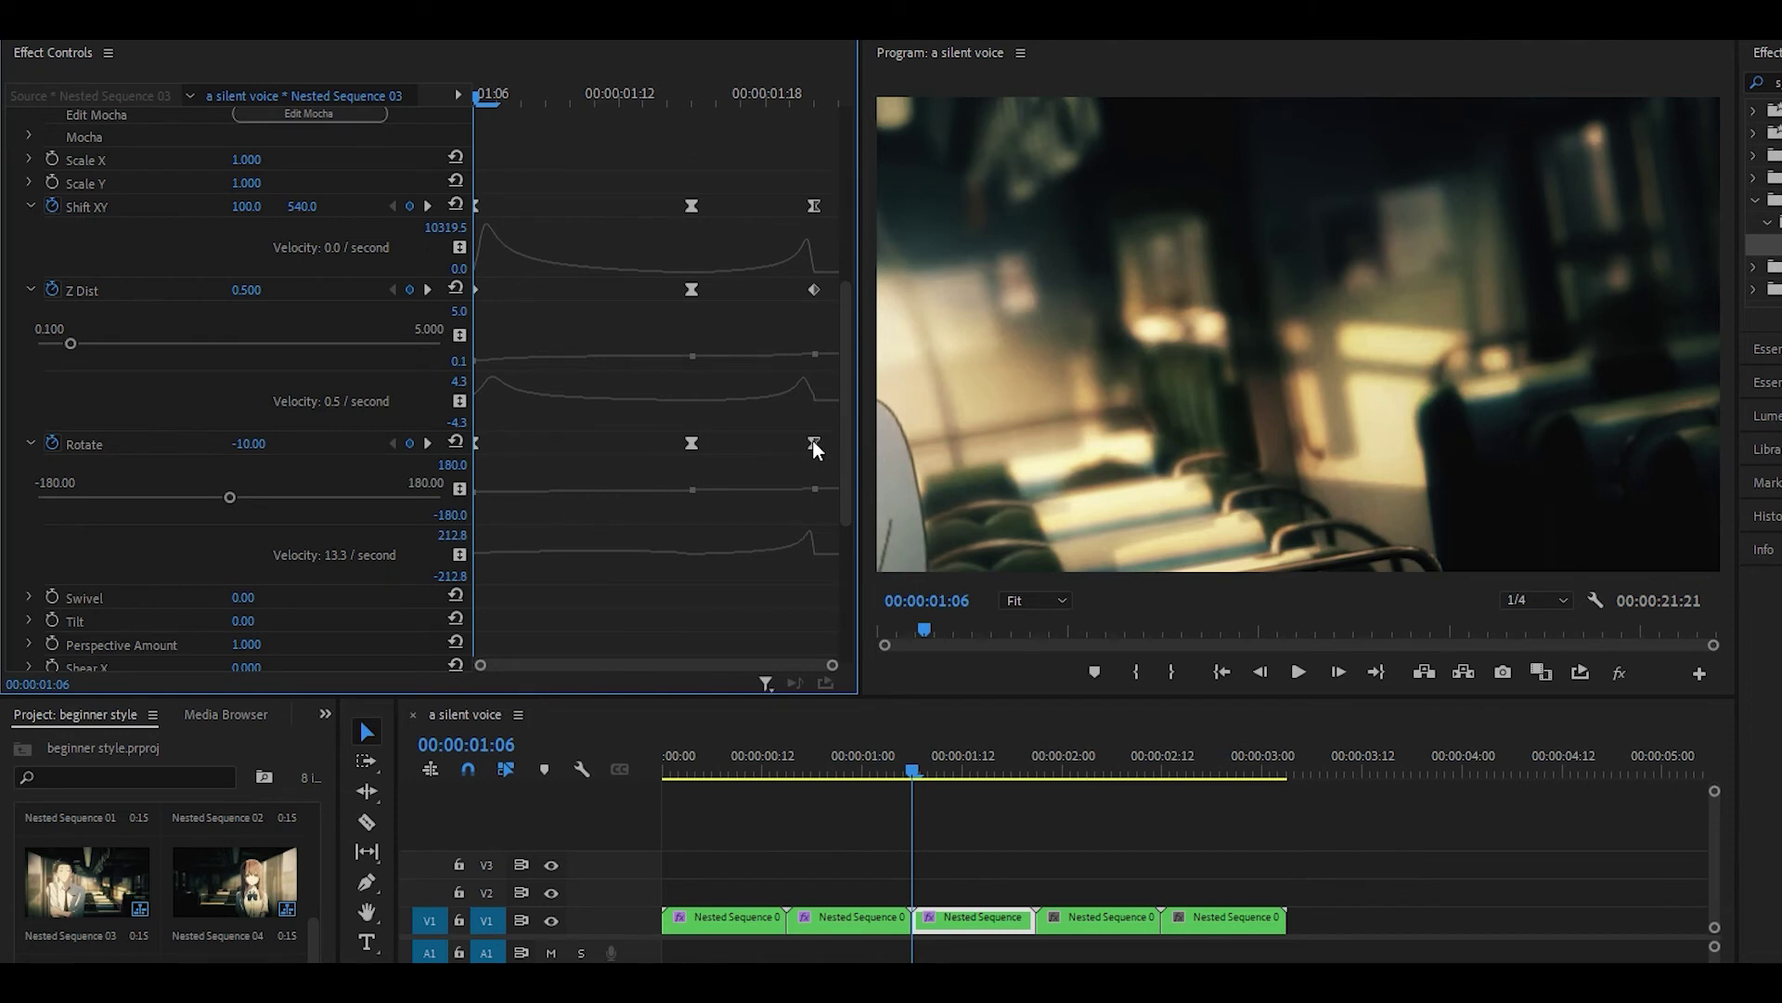
pyautogui.click(813, 443)
pyautogui.press('Delete')
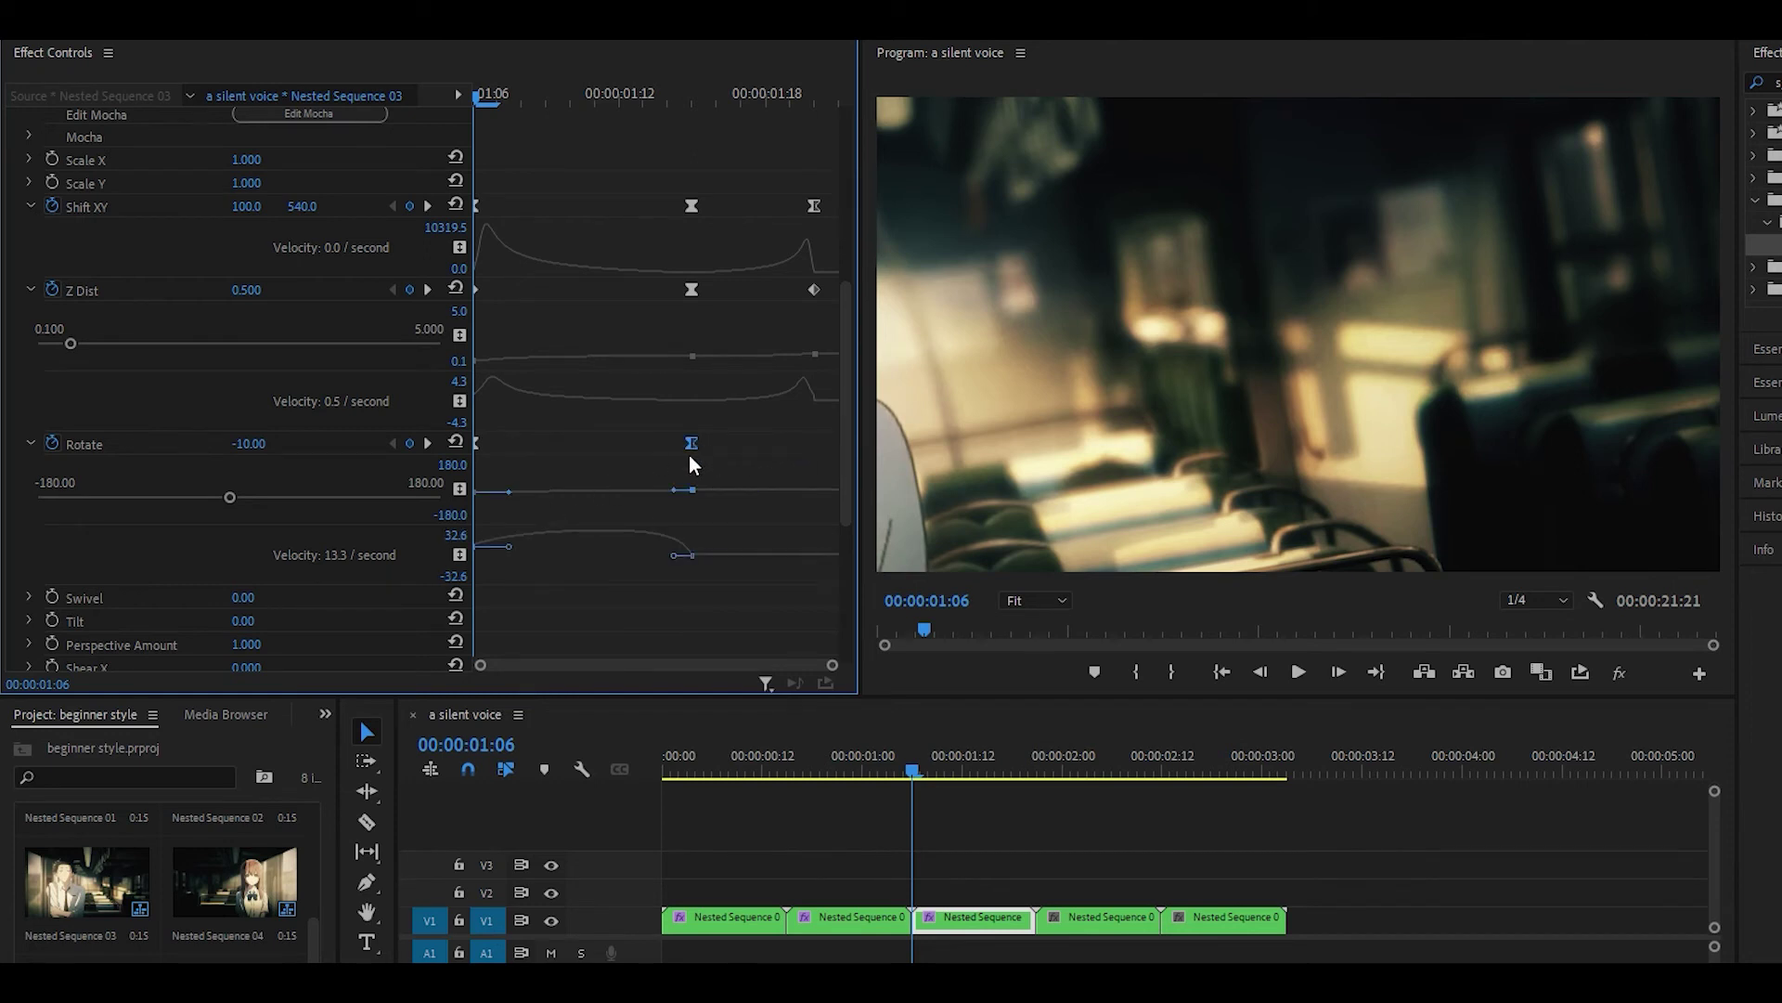
# Ease the Rotate velocity to peak just after 00:00:01:06 and set Rotate to -10 at 00:00:01:20.
pyautogui.click(690, 442)
pyautogui.moveTo(665, 555); pyautogui.dragTo(481, 550)
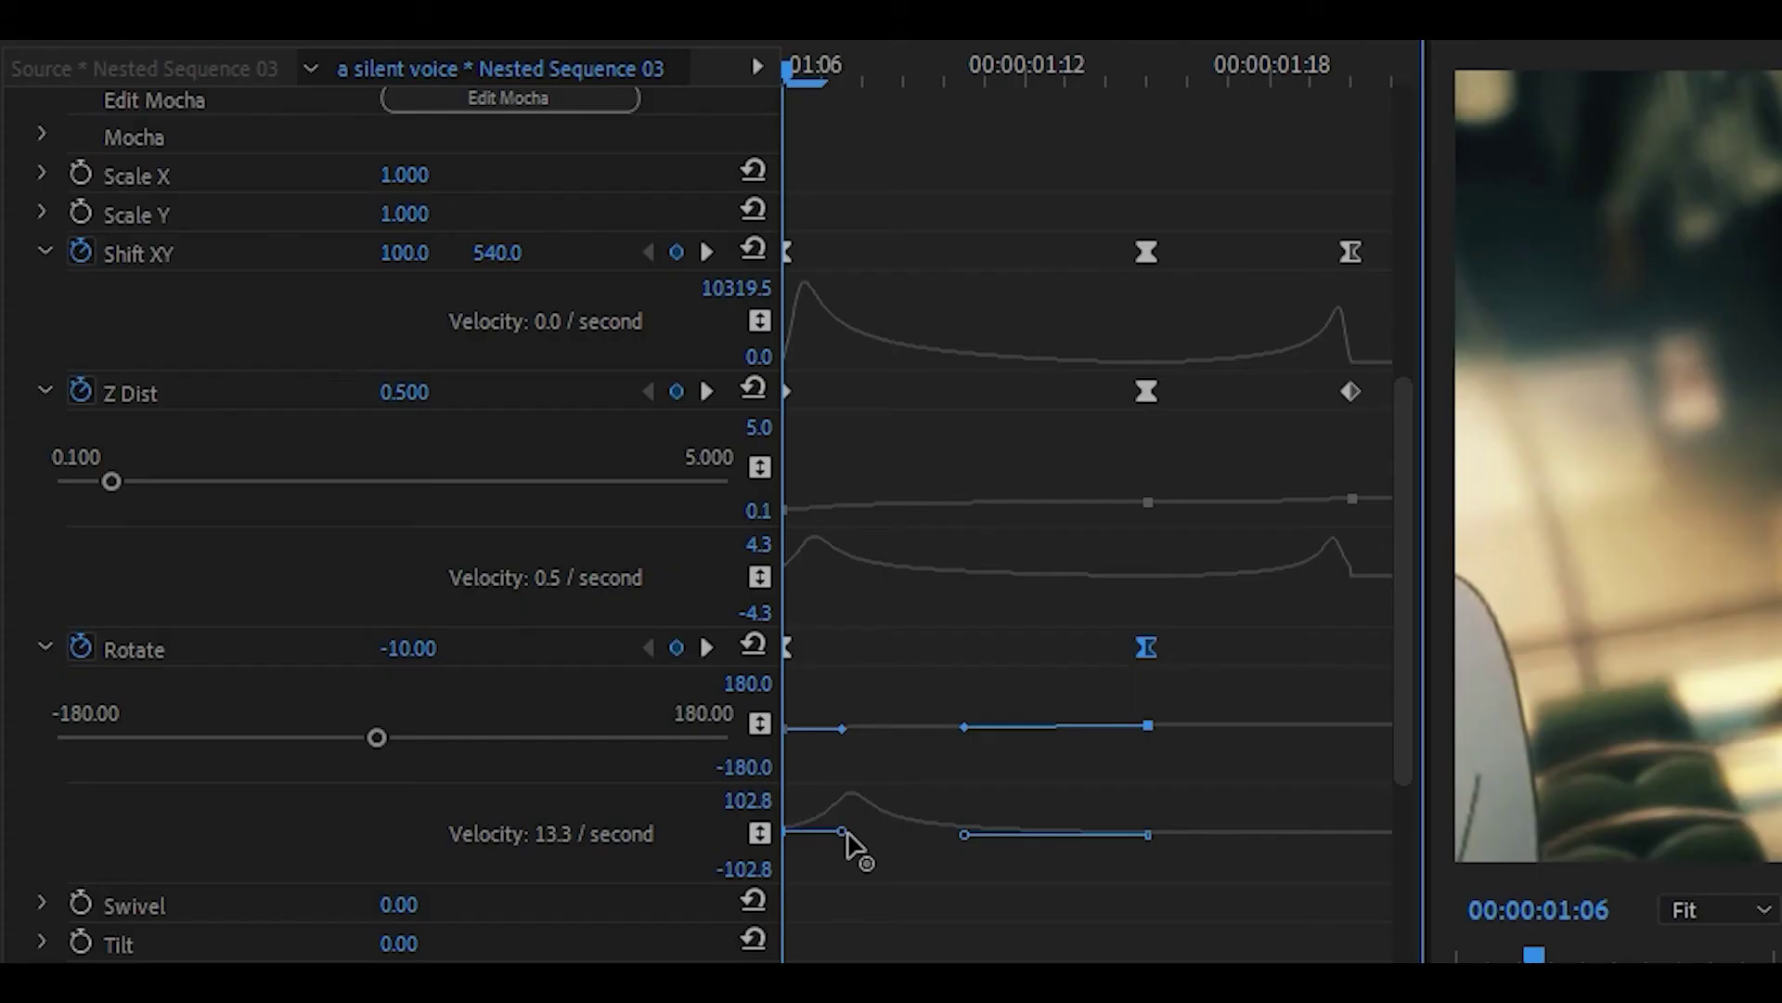
pyautogui.moveTo(845, 831); pyautogui.dragTo(796, 832)
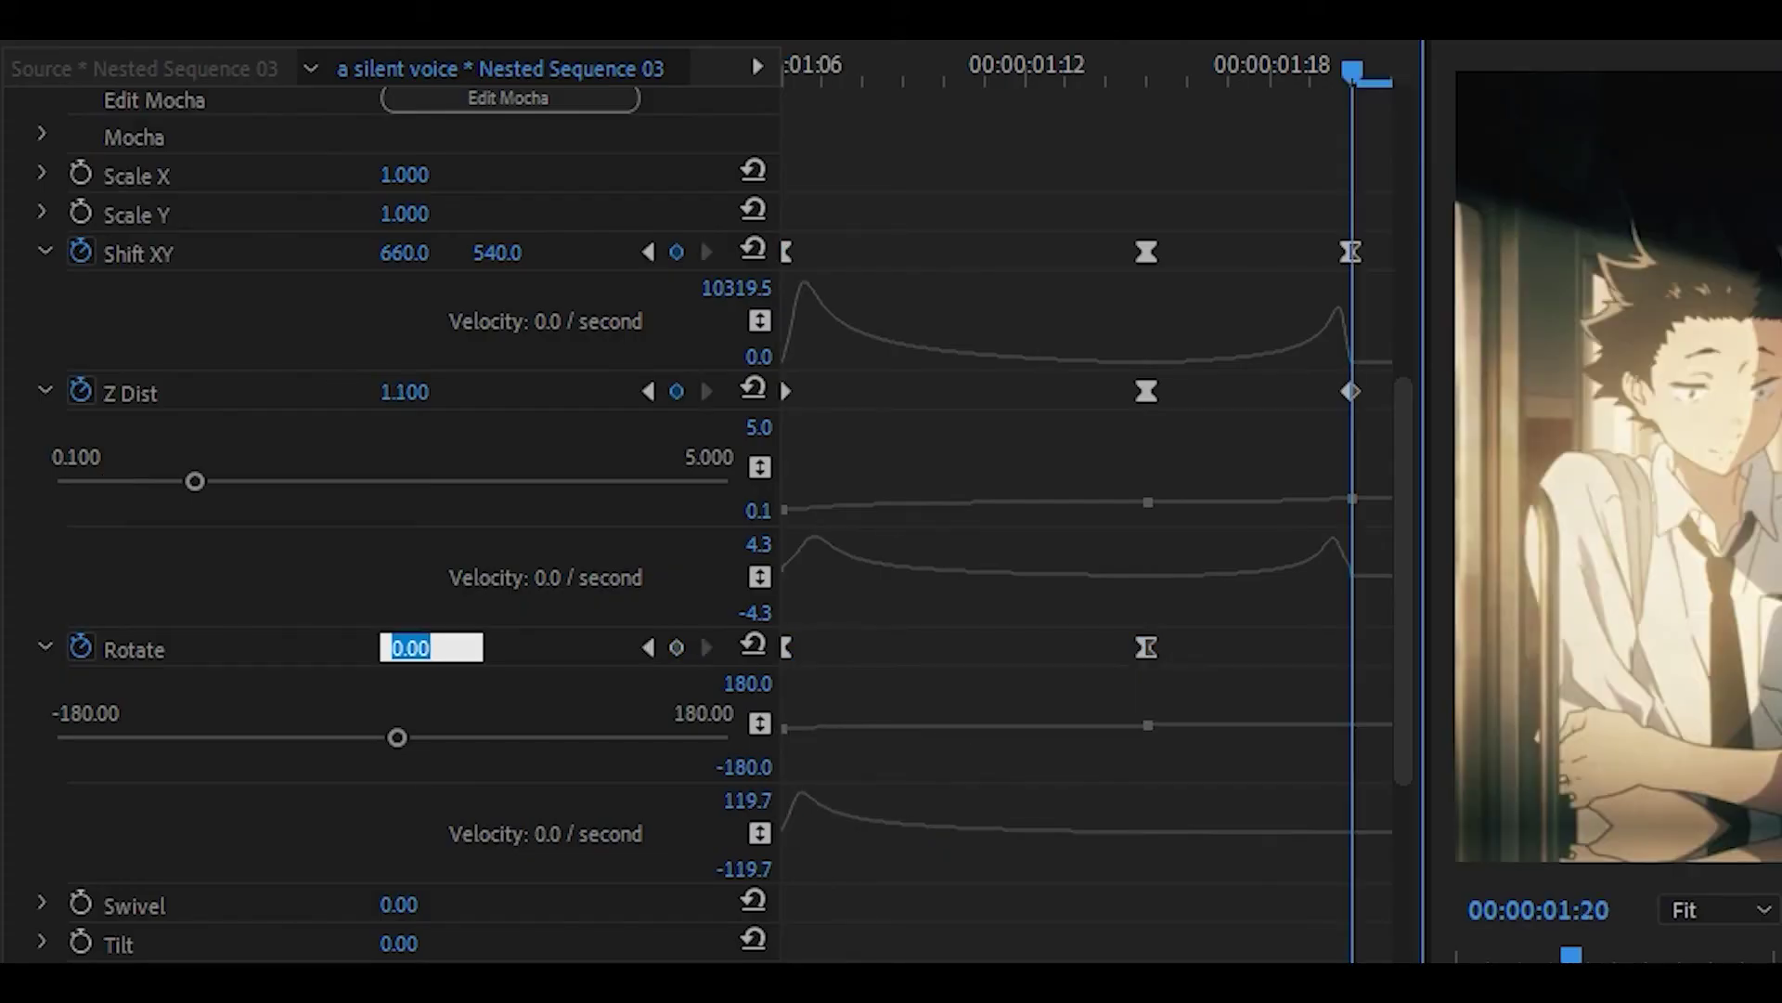
pyautogui.press('BackSpace')
pyautogui.press('Return')
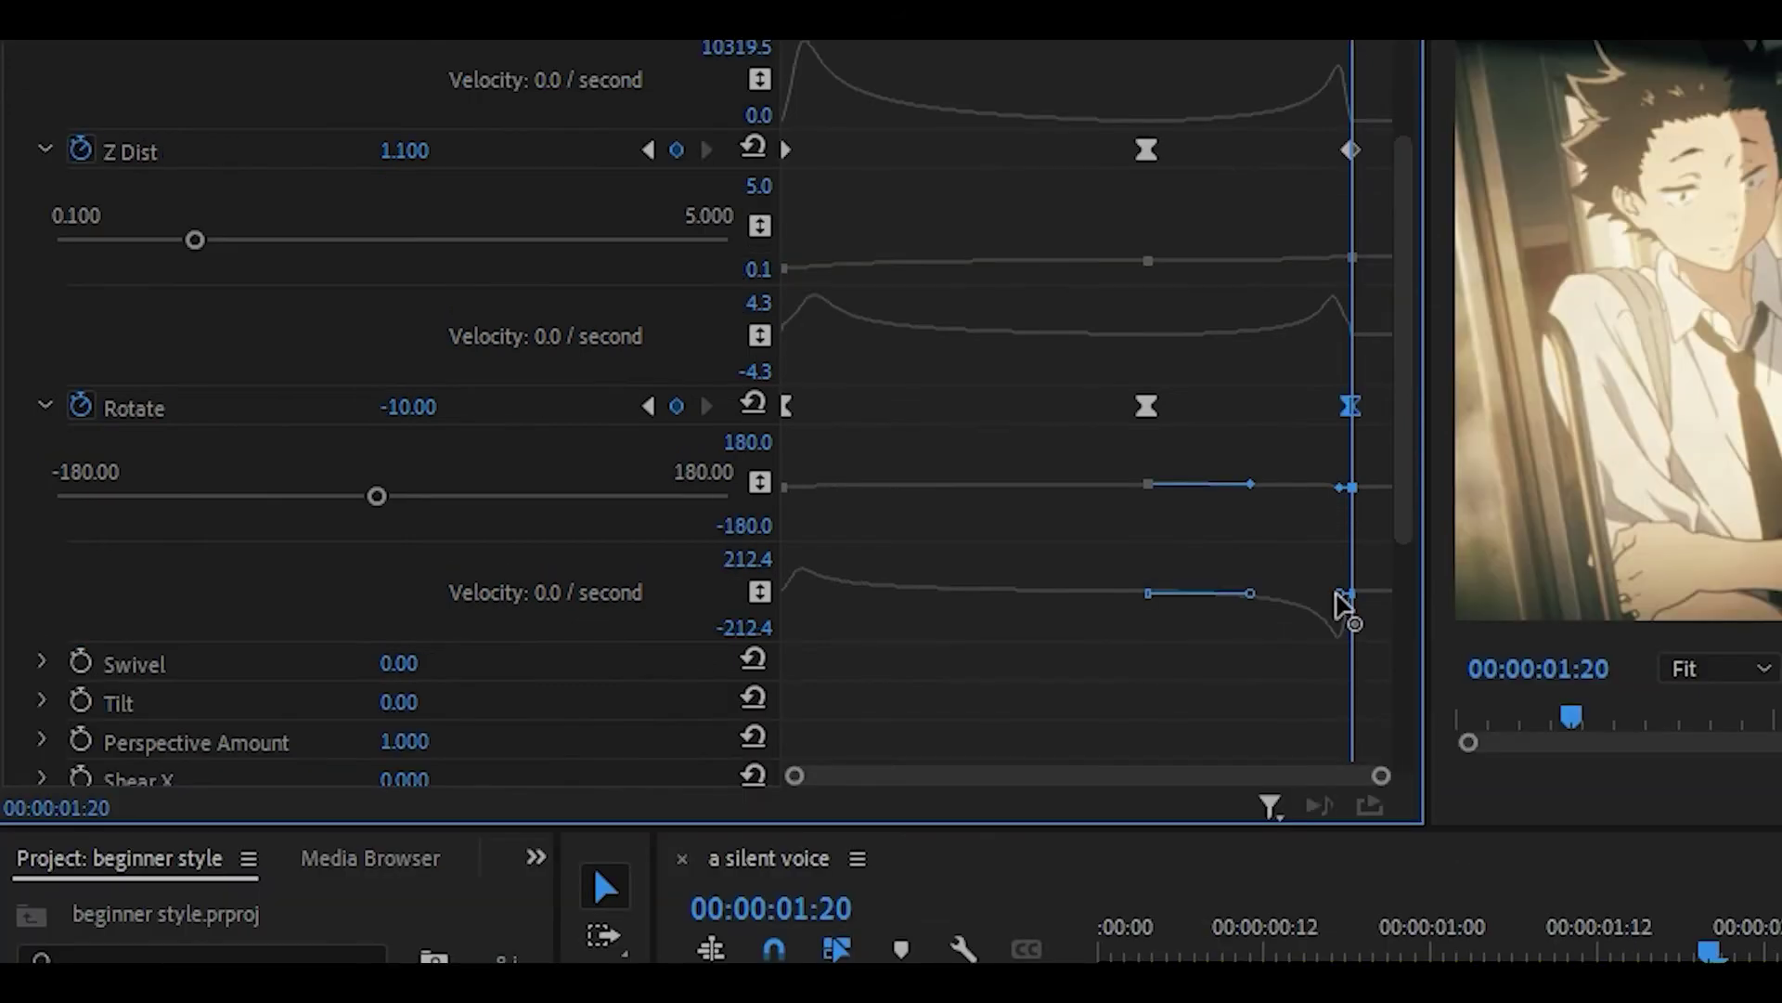
# Adjust the velocity easing into Nested Sequence 03's last Rotate keyframe and play the edit from the start.
pyautogui.moveTo(1346, 604); pyautogui.dragTo(1233, 660)
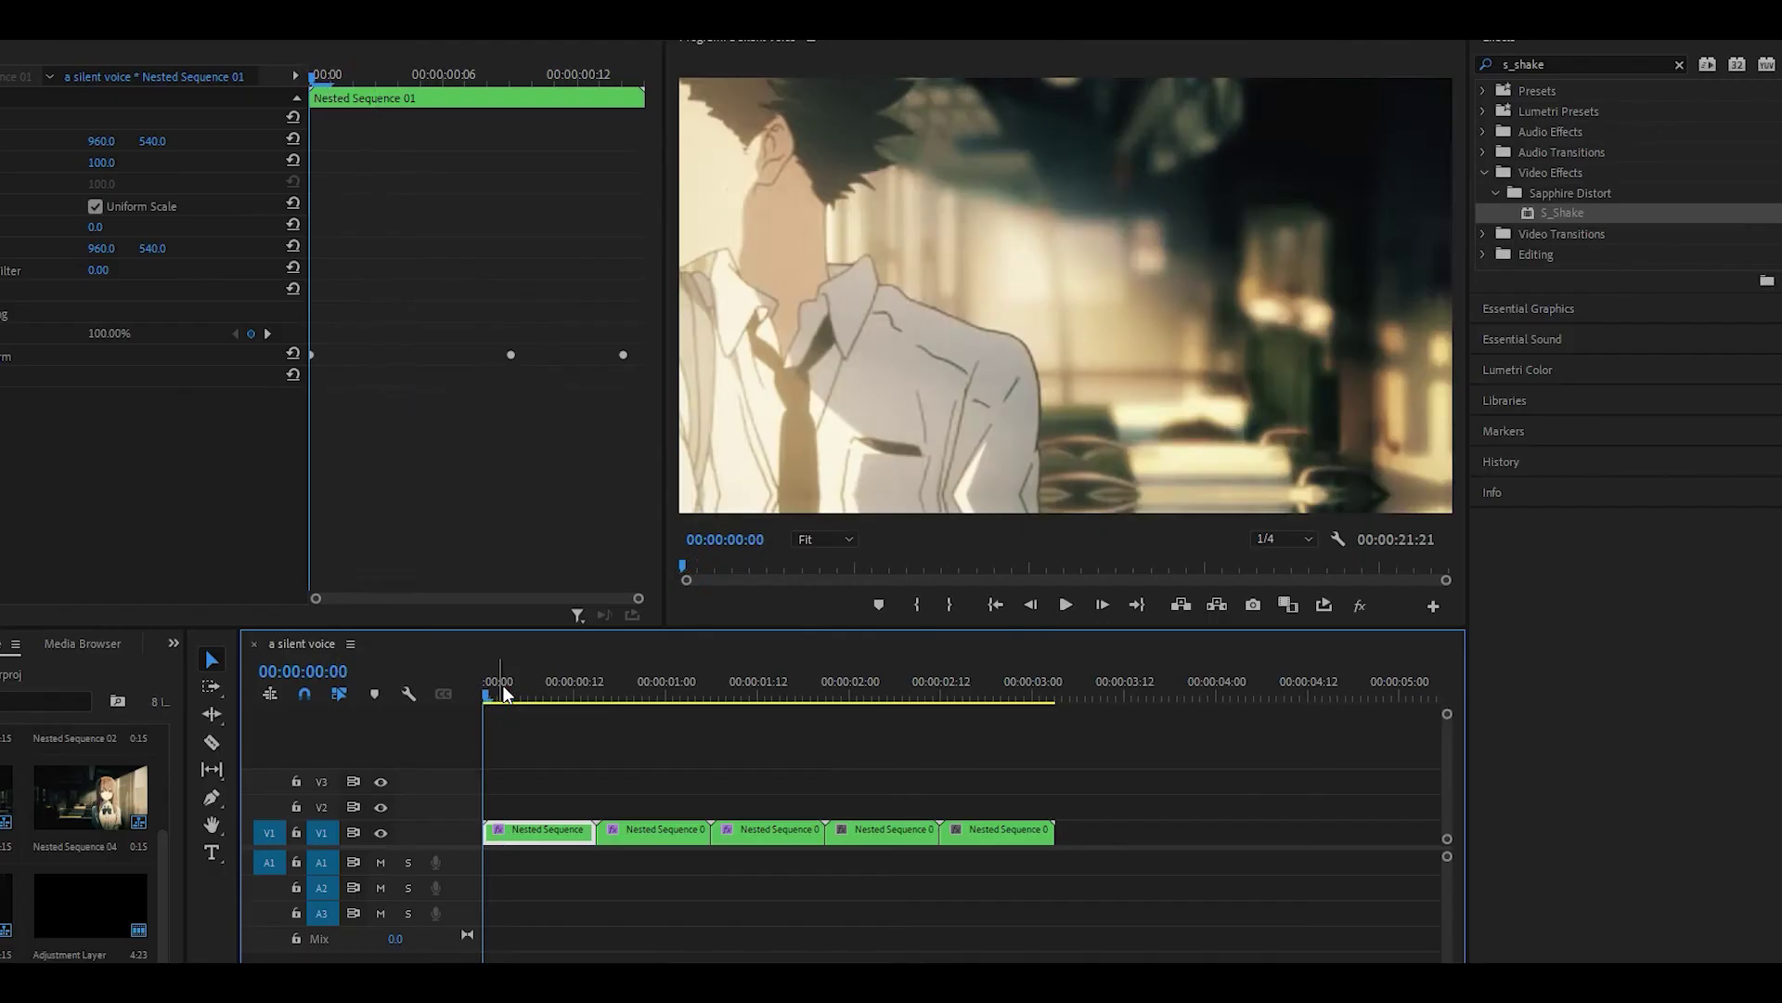
pyautogui.press('space')
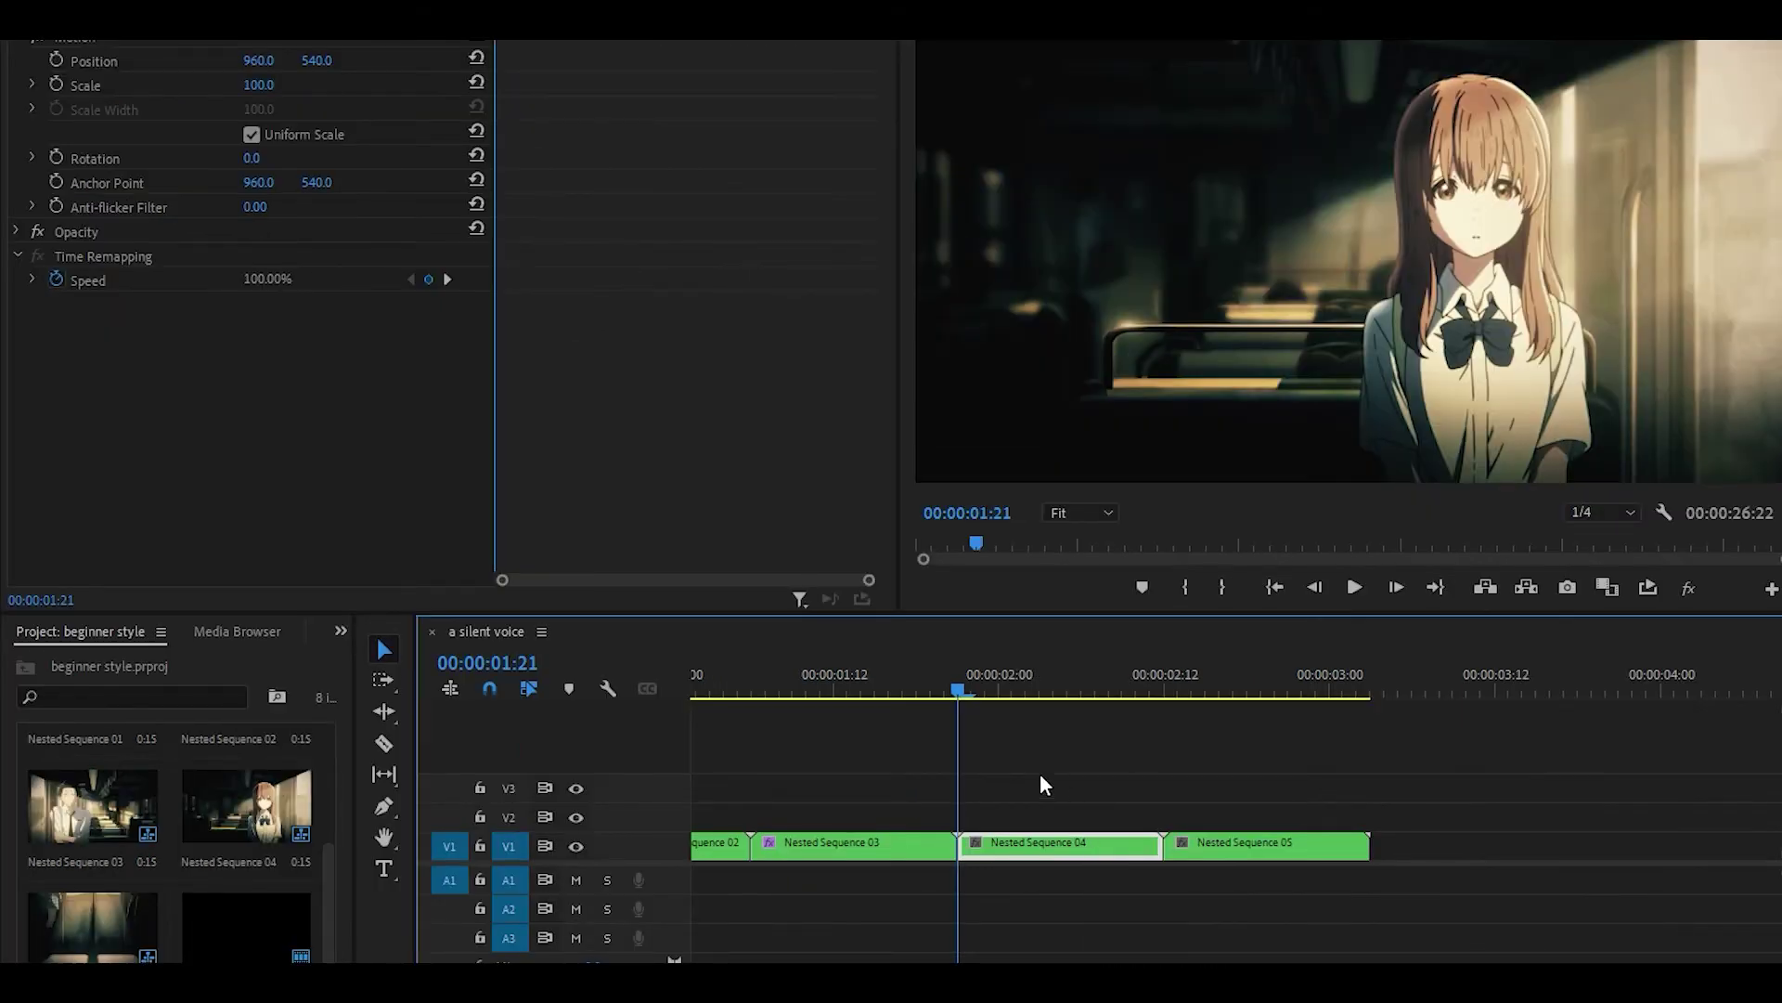
# Copy the S_WarpTransform effect from Nested Sequence 03 and paste it onto Nested Sequence 04.
pyautogui.click(771, 830)
pyautogui.click(164, 296)
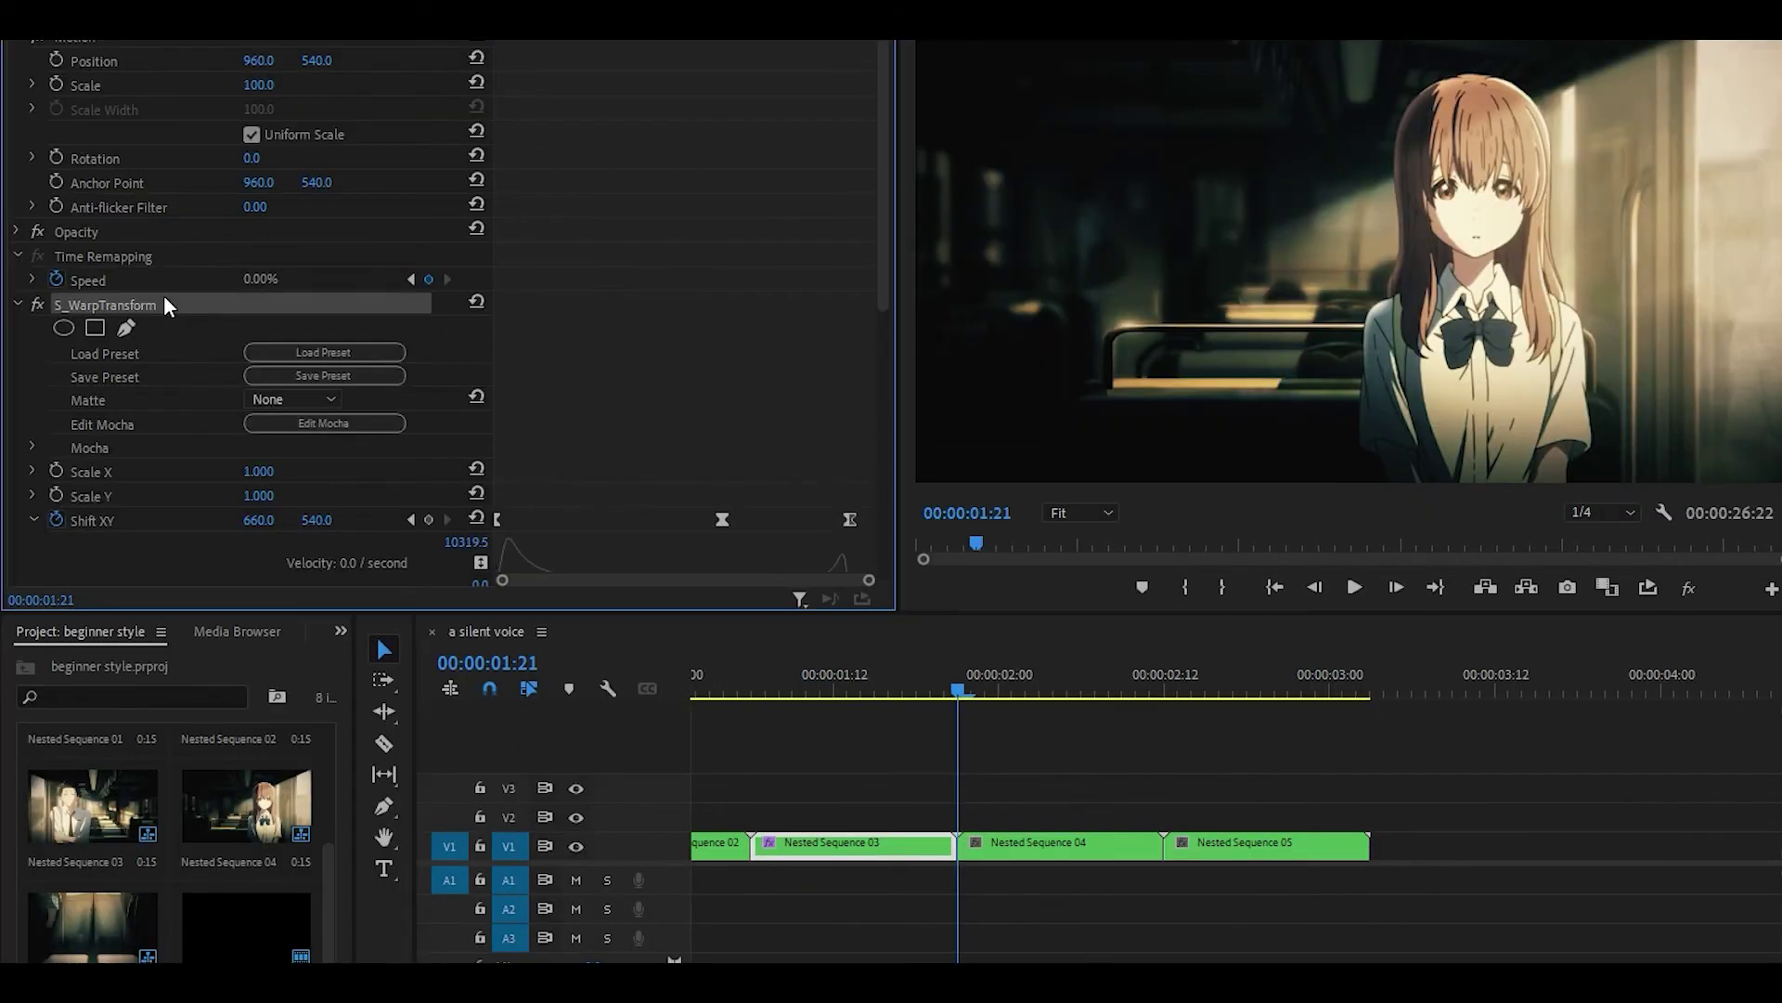
pyautogui.rightClick(163, 295)
pyautogui.click(264, 426)
pyautogui.click(1039, 845)
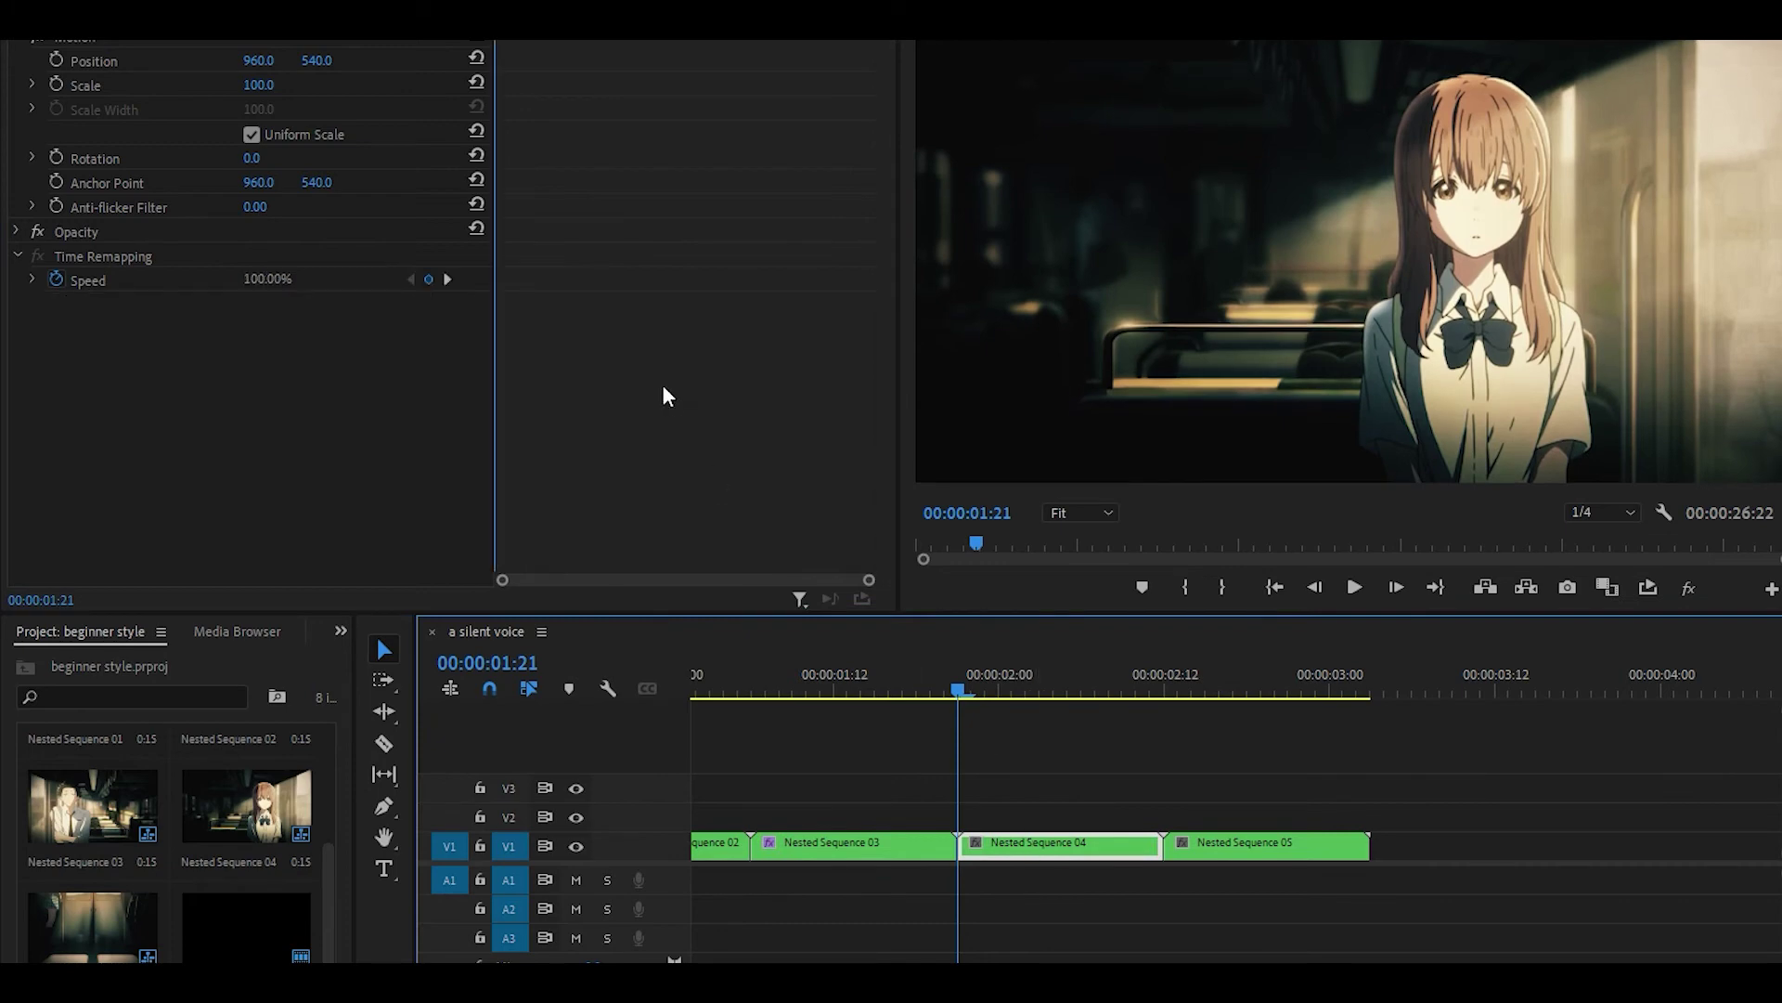
pyautogui.rightClick(661, 384)
pyautogui.click(710, 483)
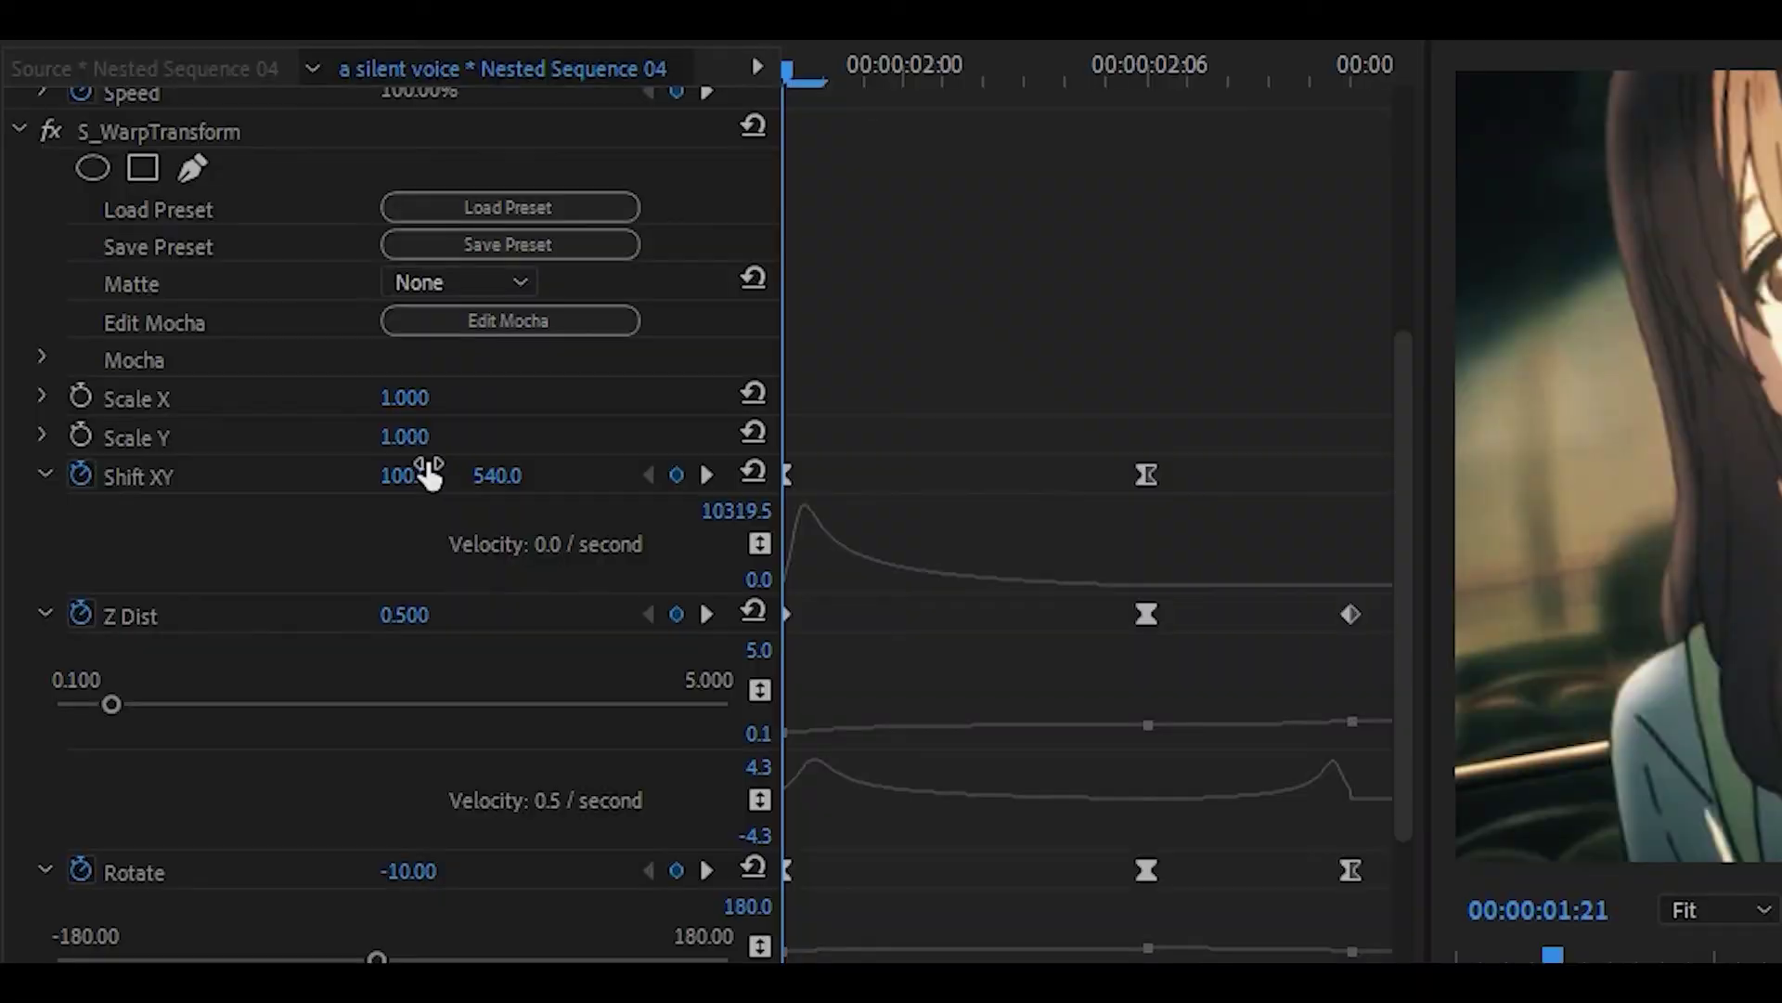
# Set Nested Sequence 04's Shift XY X value to 1840 at the 00:00:01:21 keyframe.
pyautogui.click(257, 360)
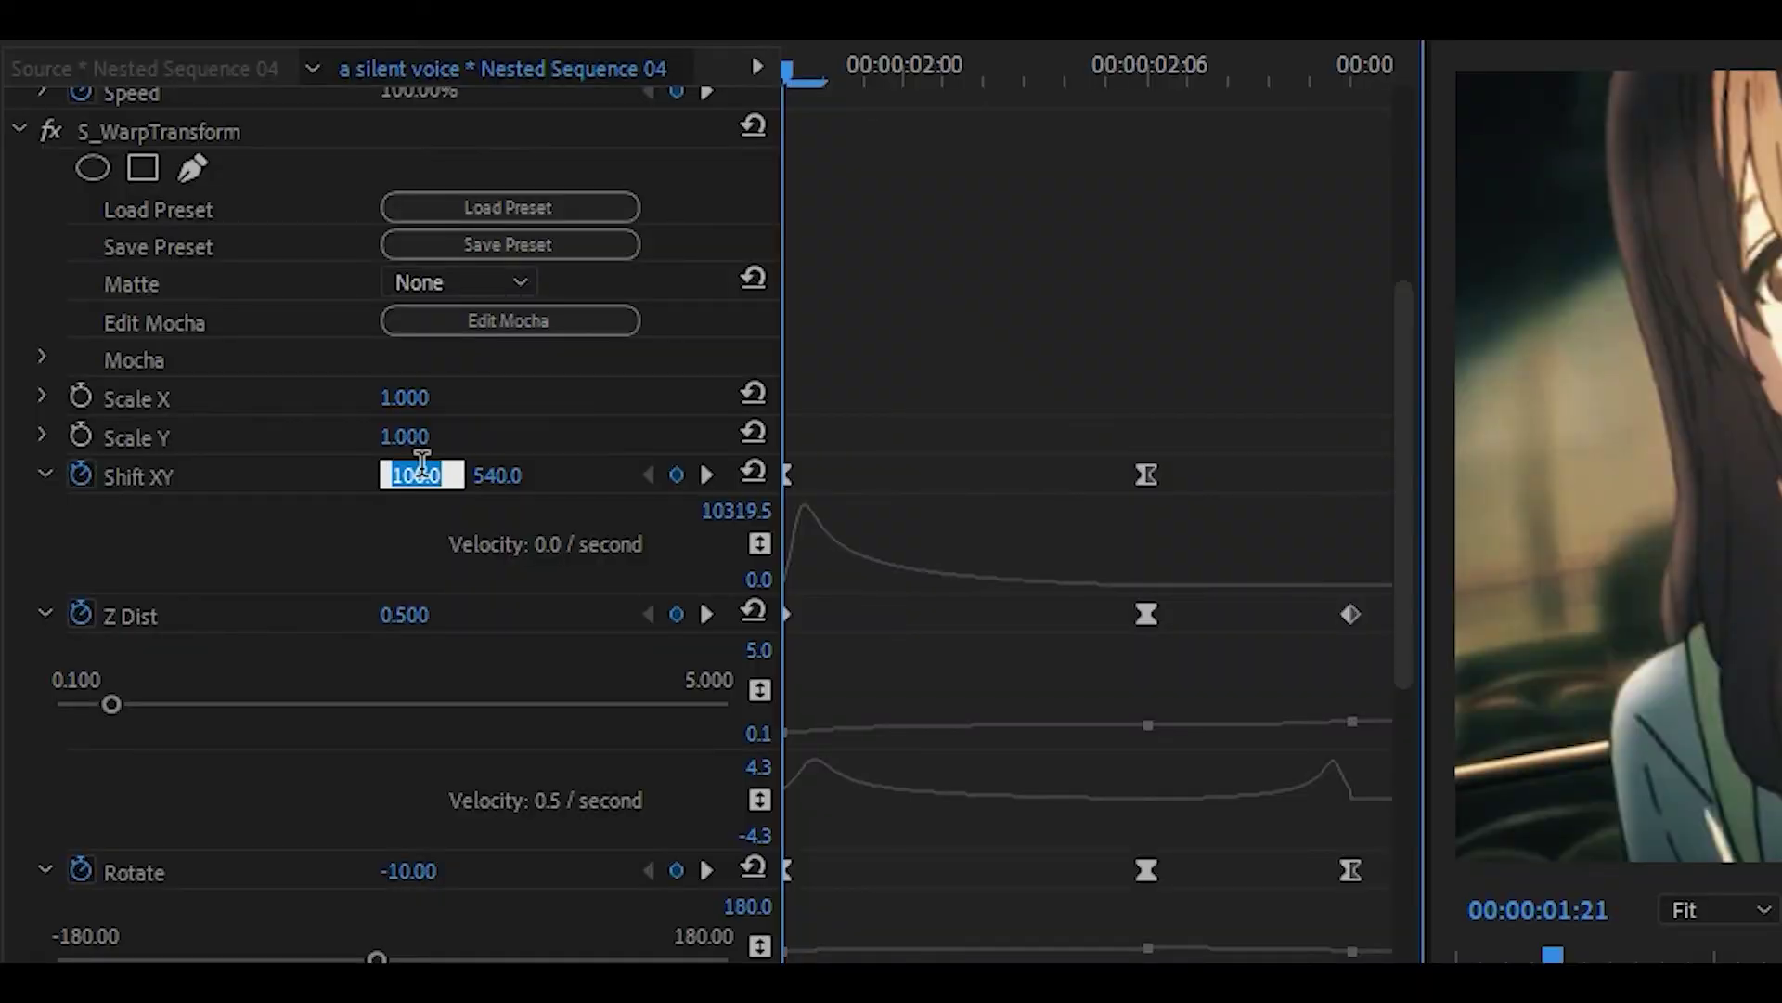
pyautogui.write('1840')
pyautogui.press('Return')
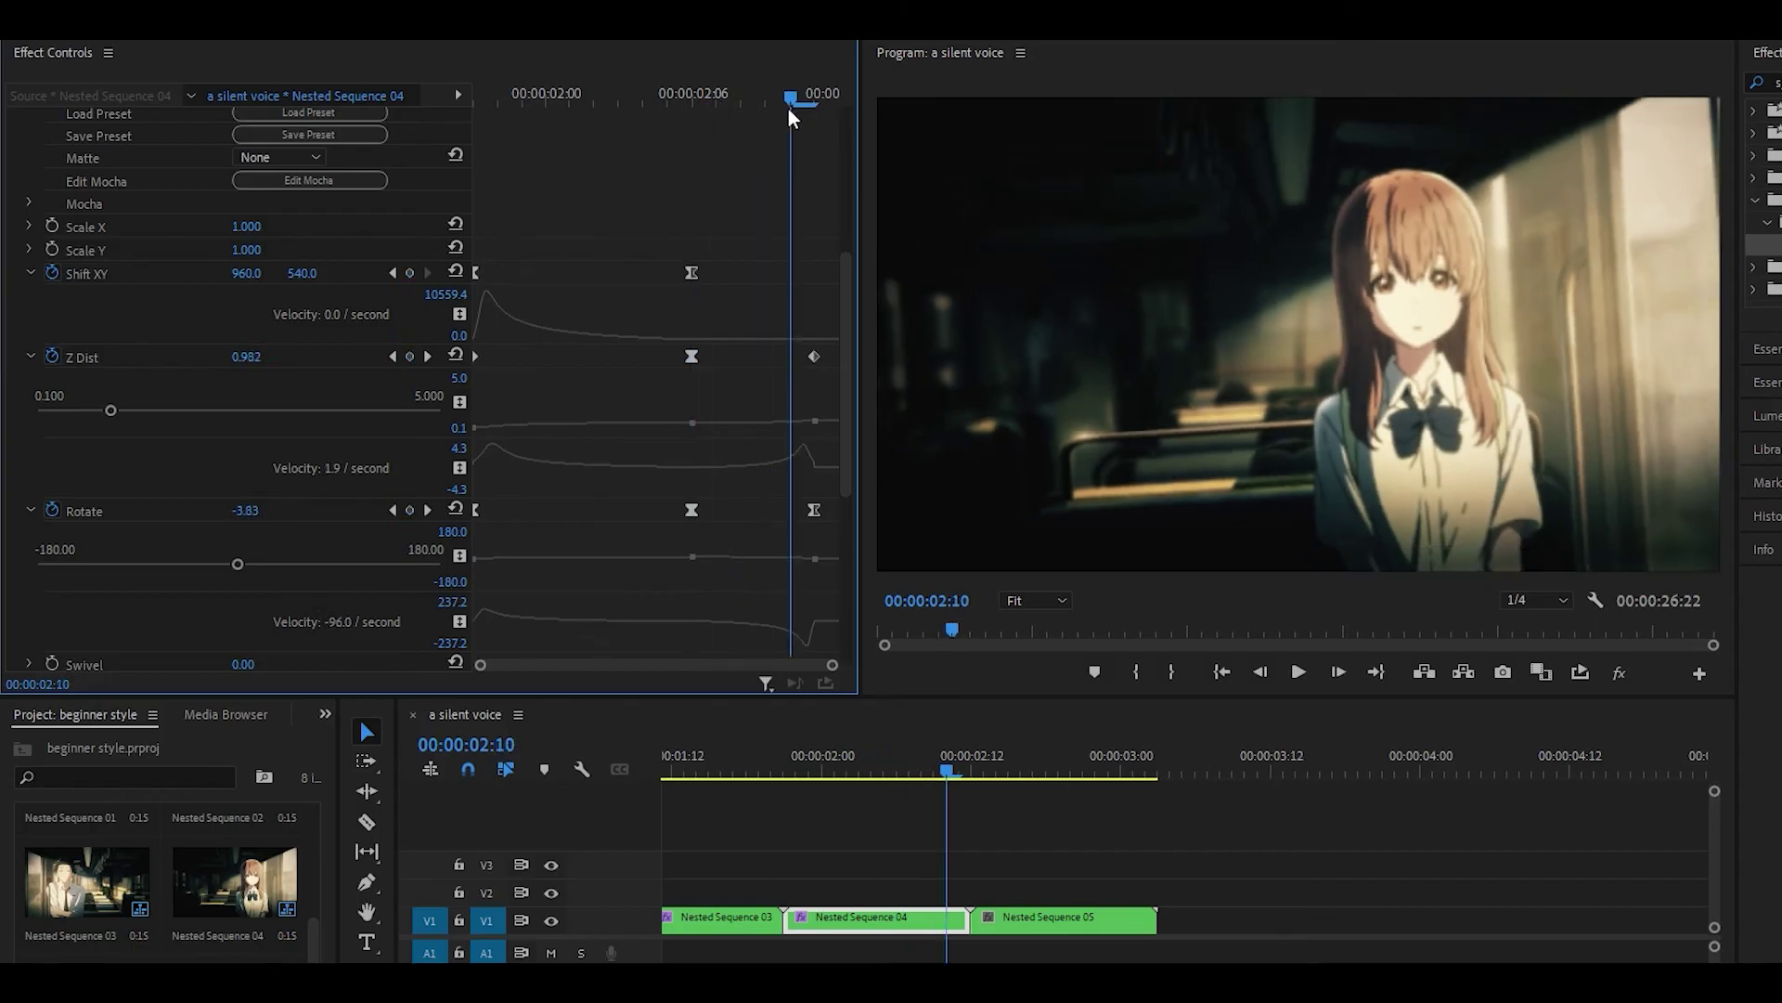
# Set Nested Sequence 04's Z Dist to 1.2 at the 00:00:02:11 keyframe and save the project.
pyautogui.moveTo(1311, 93); pyautogui.dragTo(1342, 93)
pyautogui.click(247, 357)
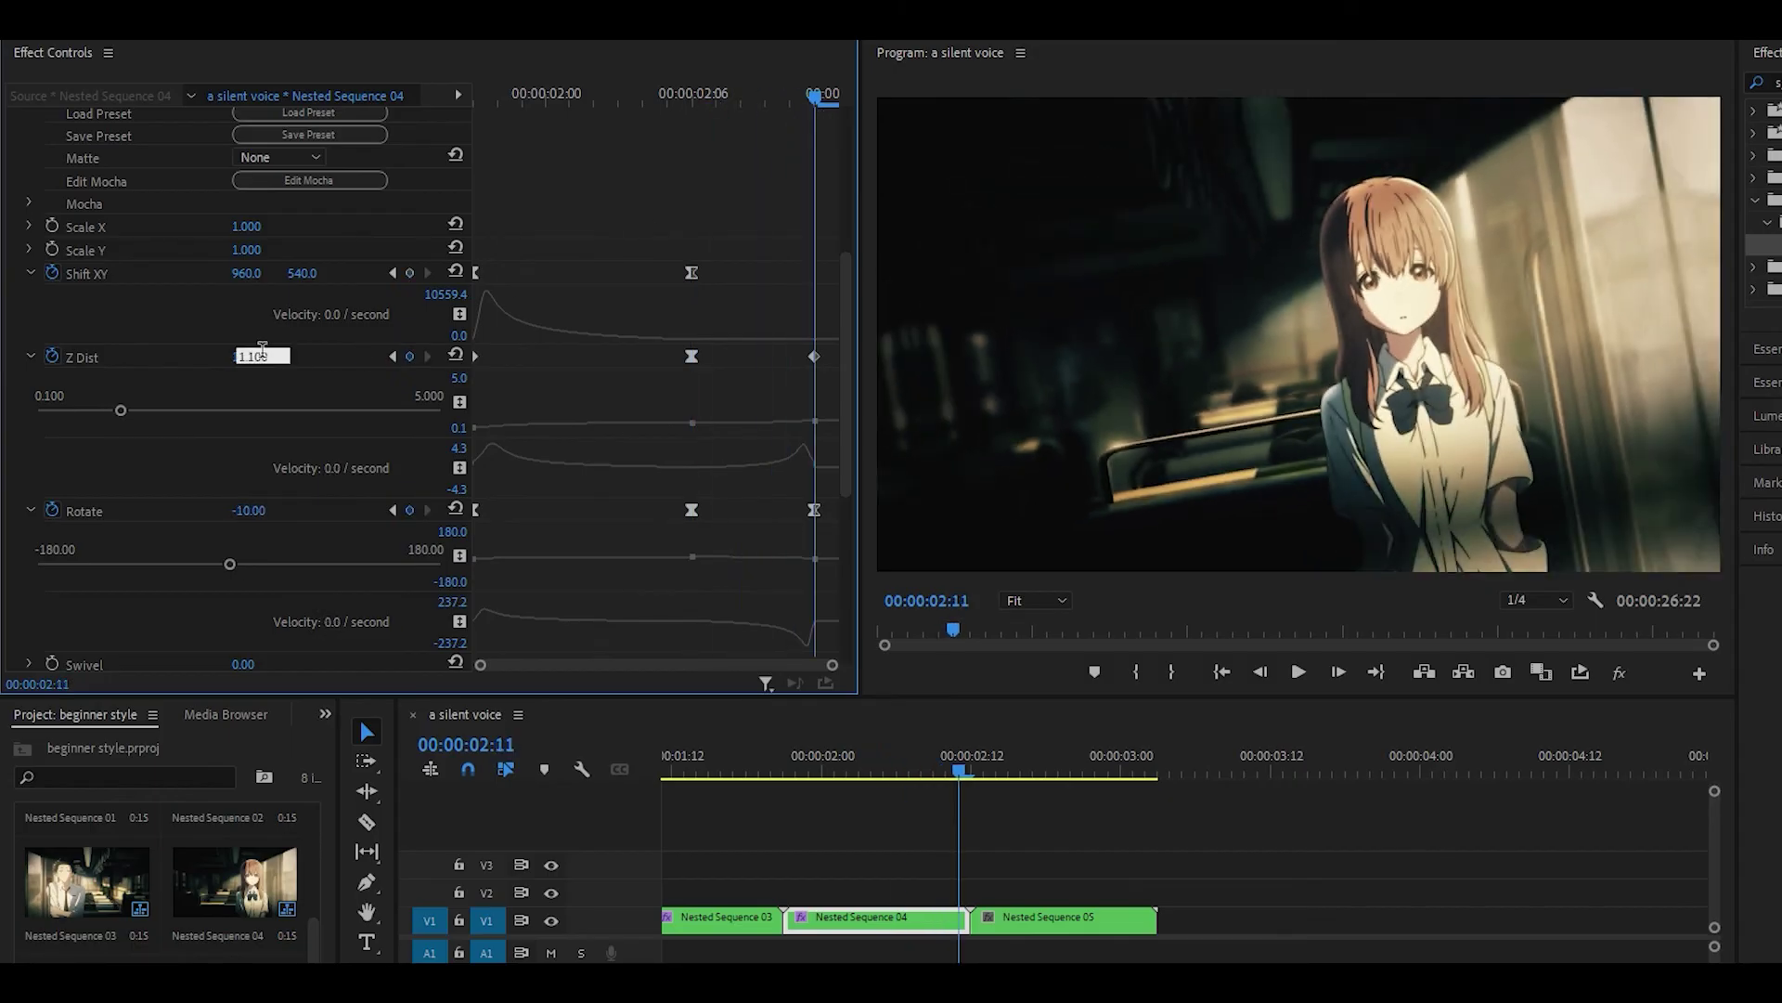
pyautogui.write('1.2')
pyautogui.press('Return')
pyautogui.hotkey('ctrl', 's')
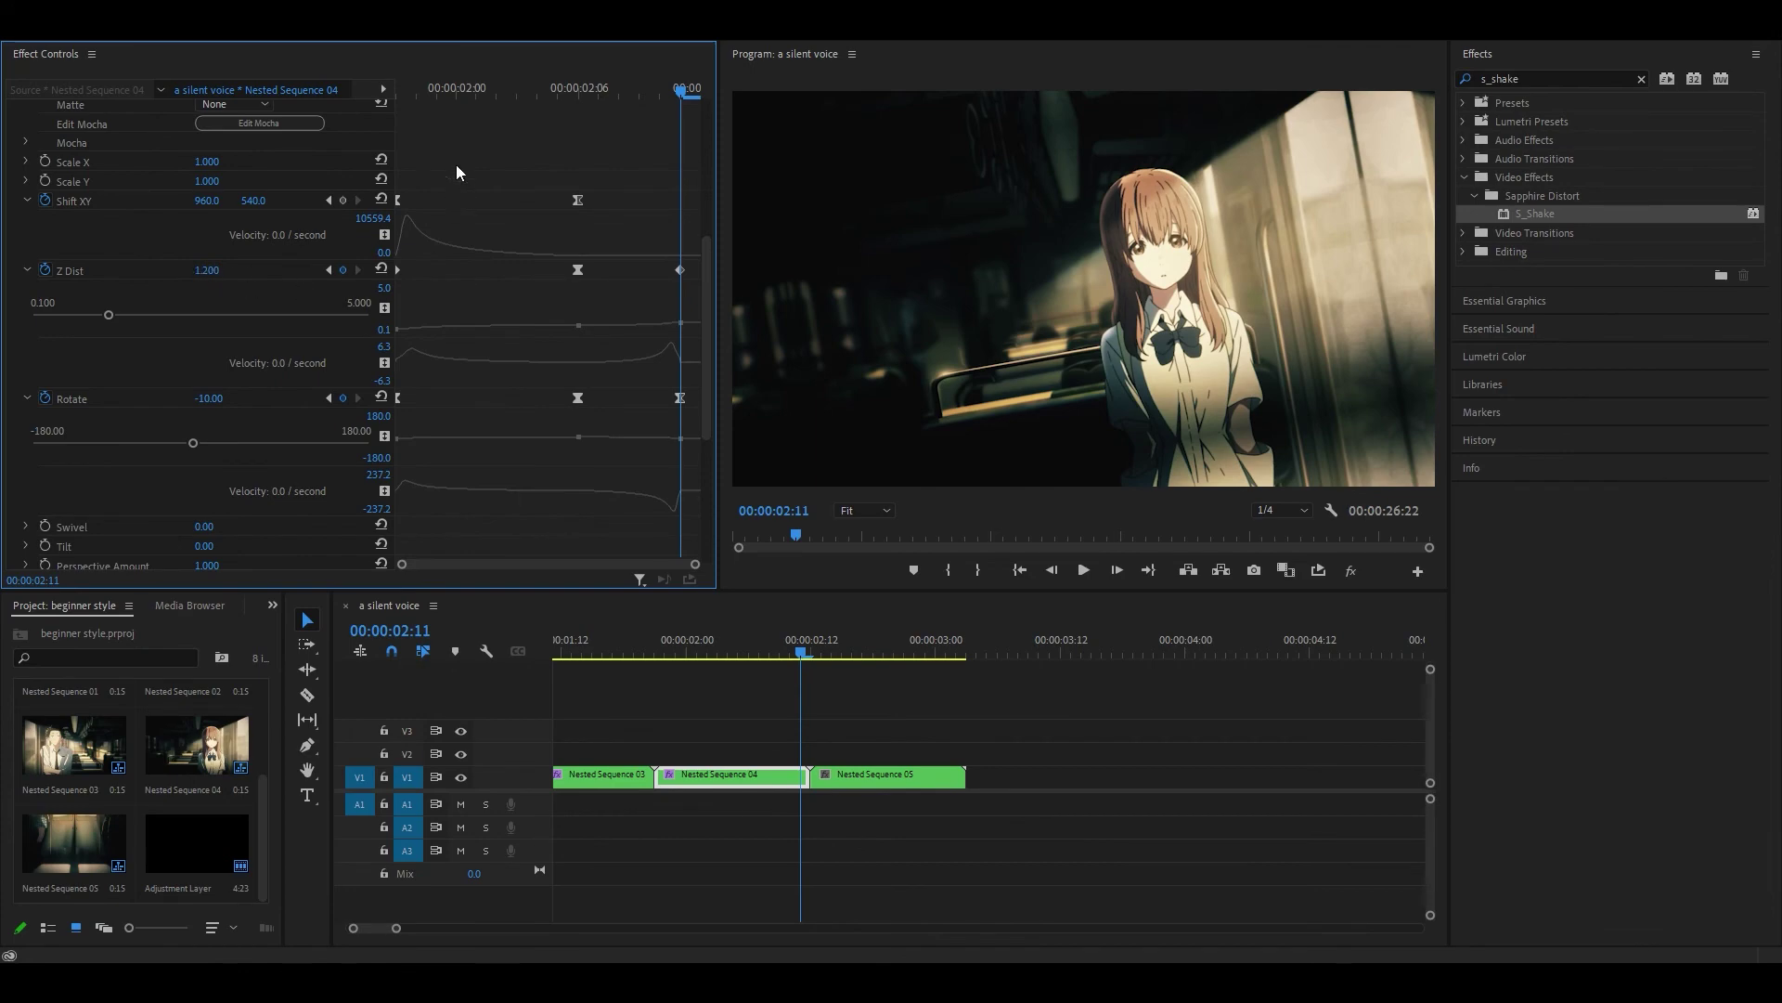
# Set Nested Sequence 04's Rotate to 10 at 00:00:01:21 and delete its last Rotate keyframe at 00:00:02:11.
pyautogui.moveTo(438, 83); pyautogui.dragTo(343, 91)
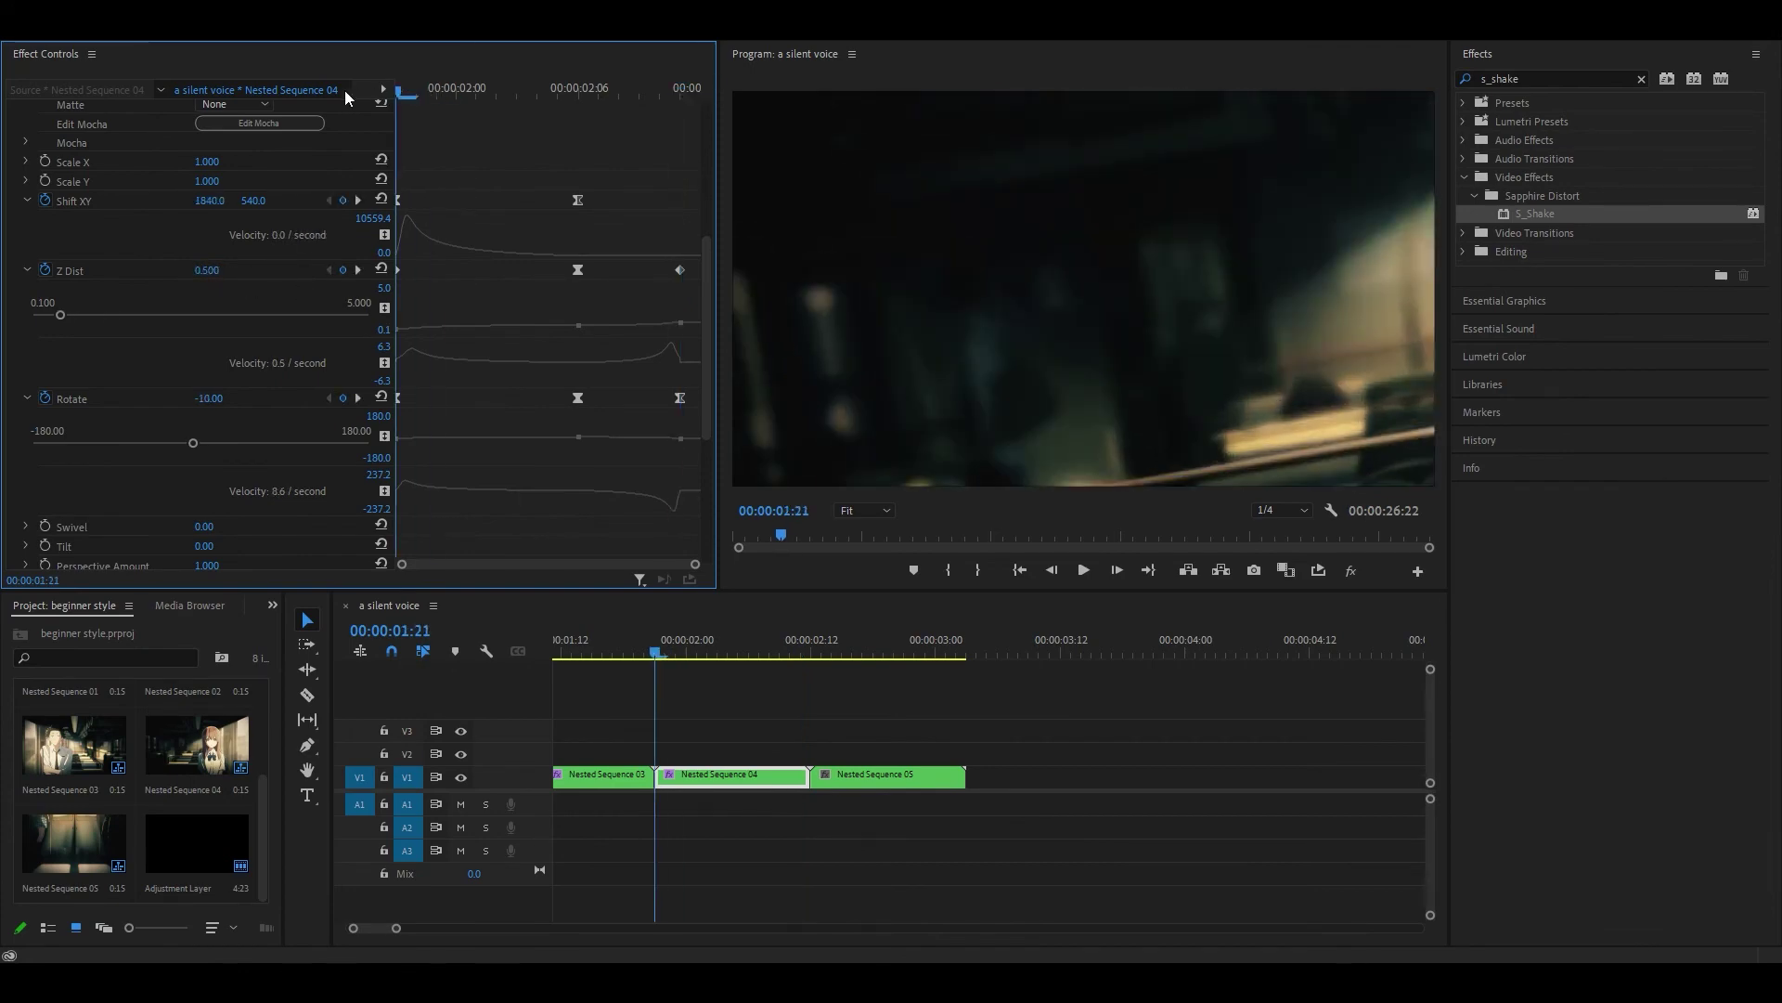
pyautogui.click(209, 399)
pyautogui.write('10')
pyautogui.press('Return')
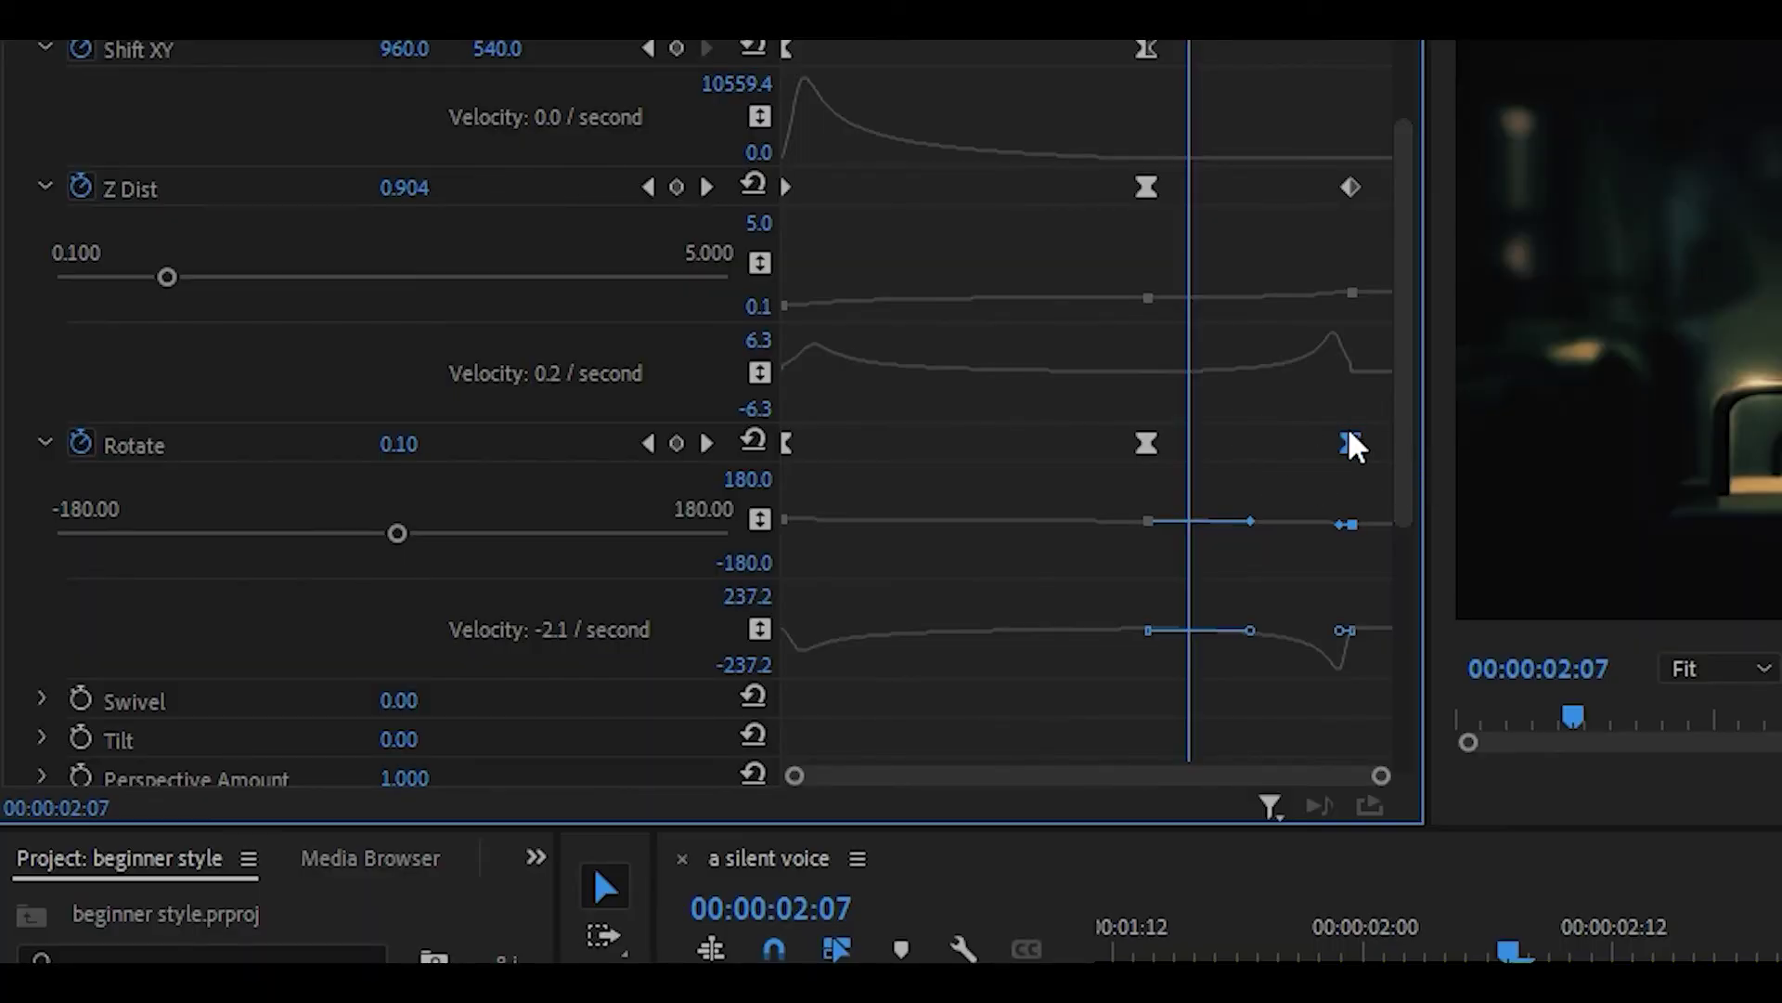
pyautogui.press('Delete')
pyautogui.rightClick(529, 438)
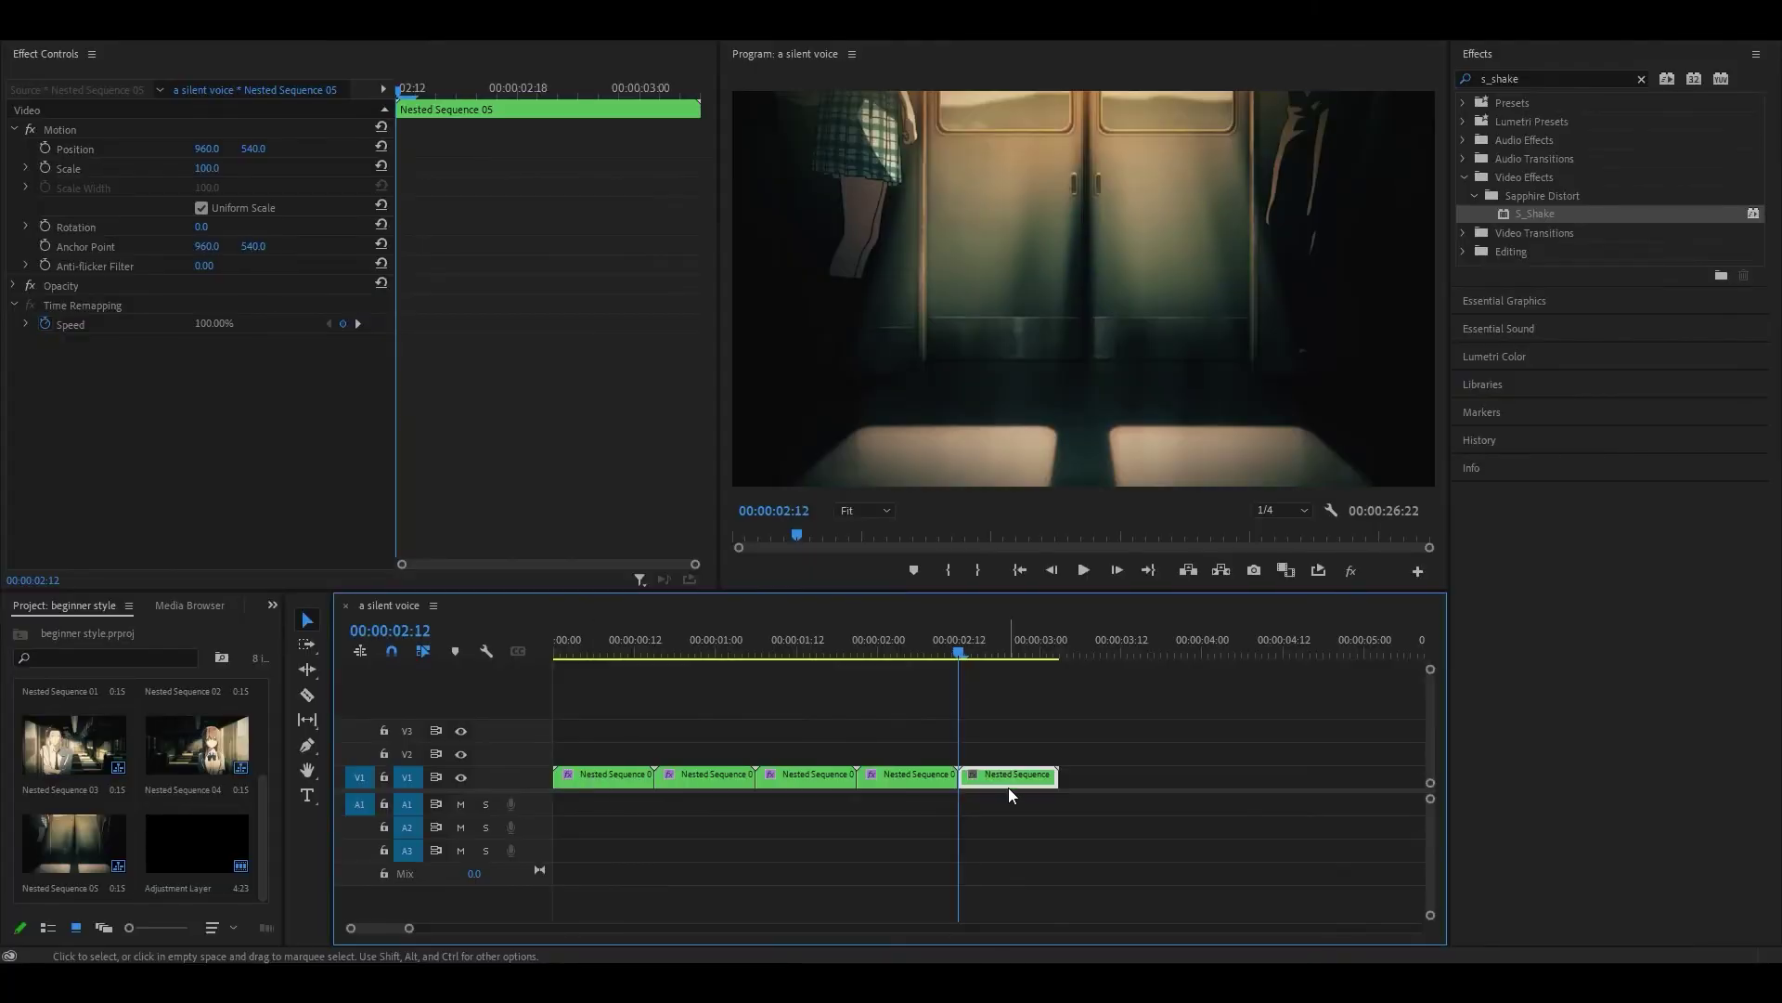
# Copy the S_WarpTransform and S_Shake effects from Nested Sequence 01 and paste them onto Nested Sequence 05.
pyautogui.click(605, 774)
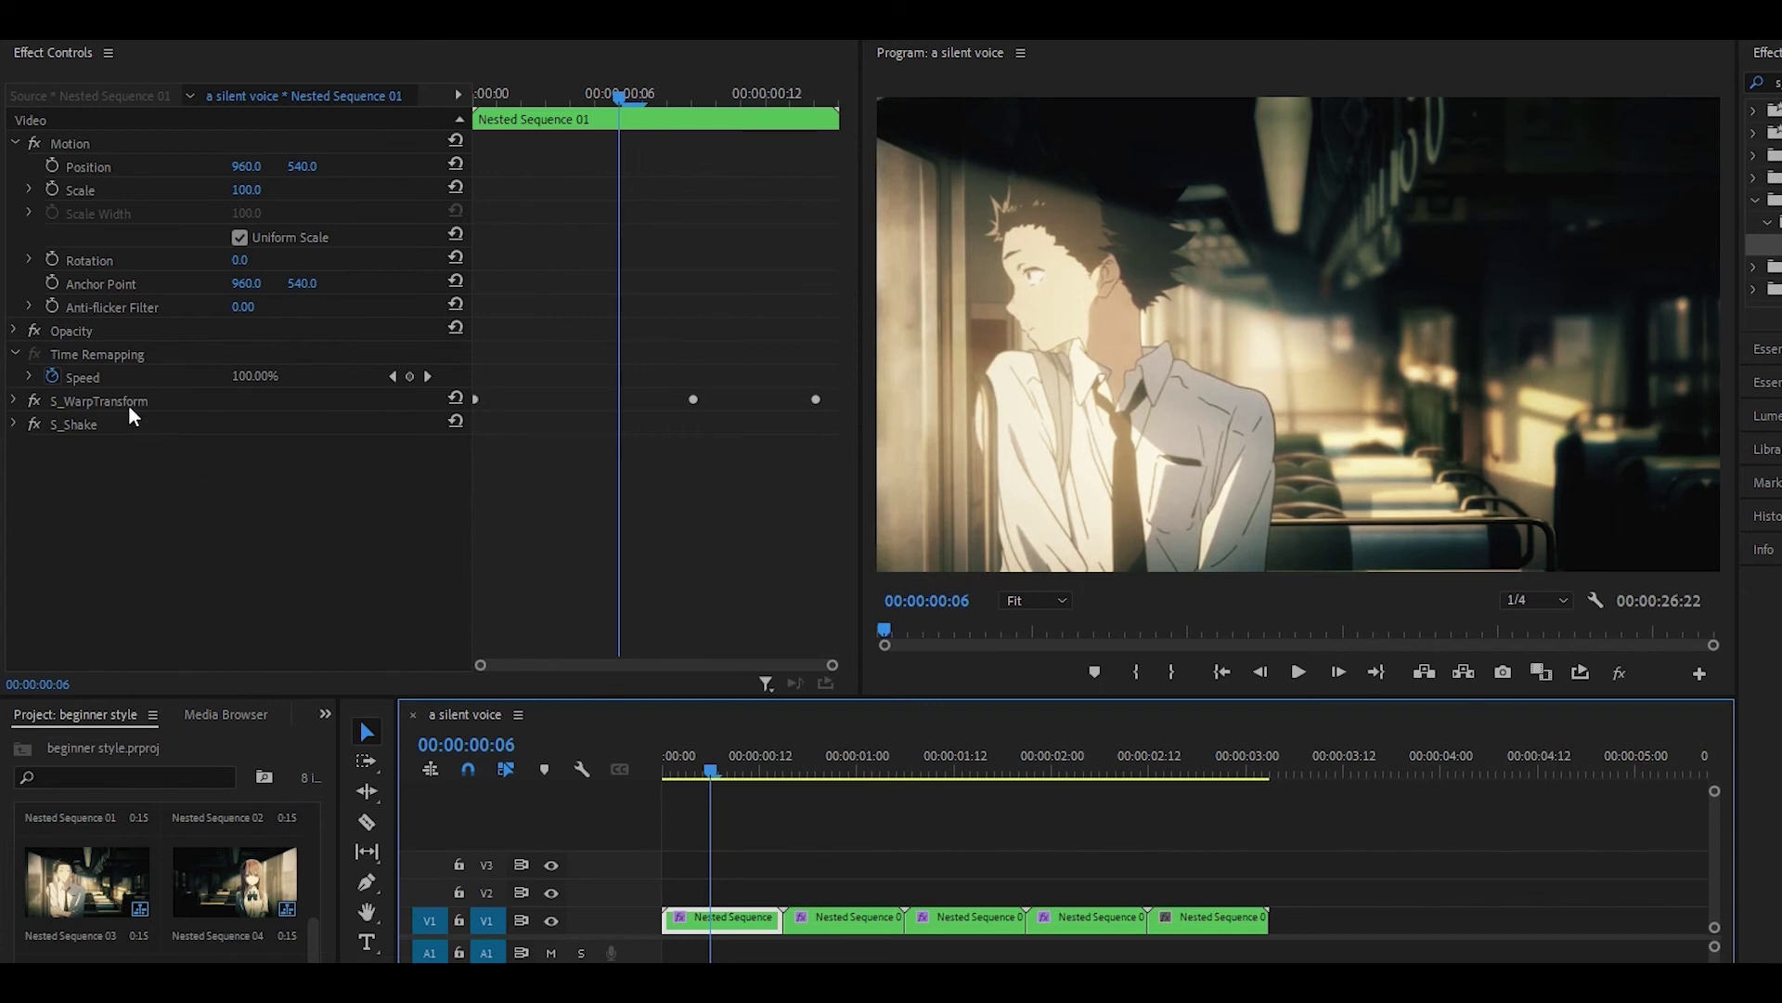
pyautogui.click(126, 403)
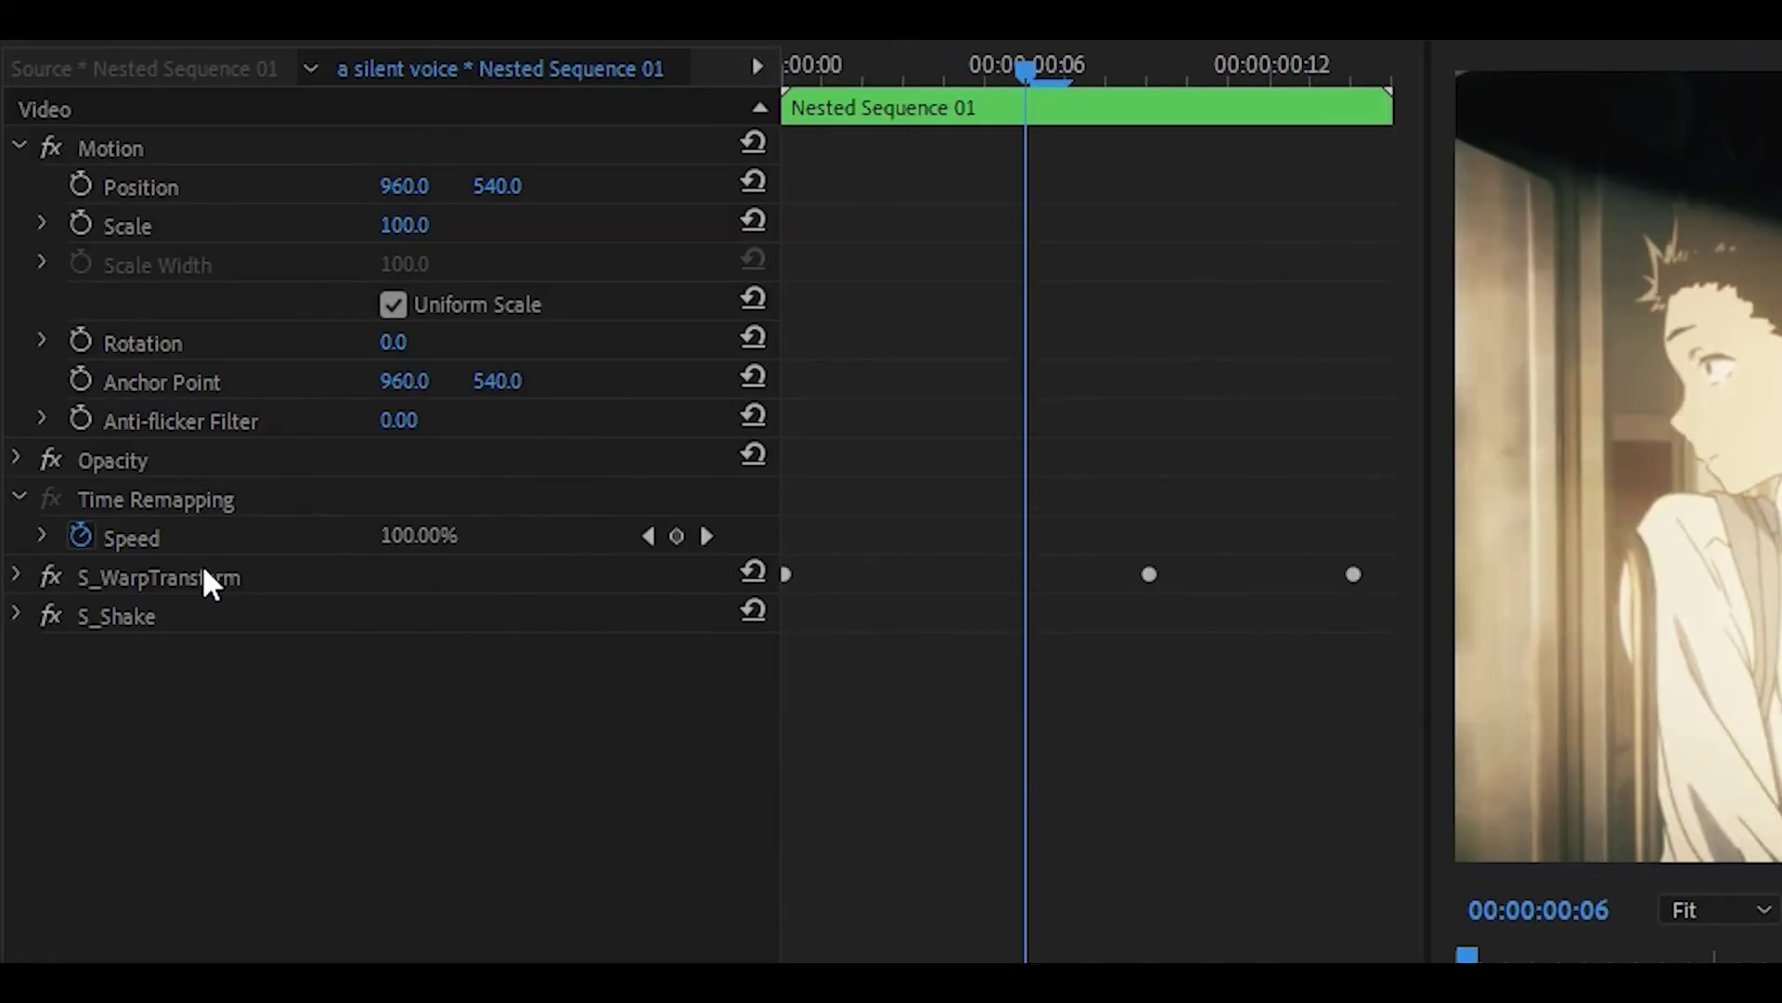
pyautogui.click(187, 585)
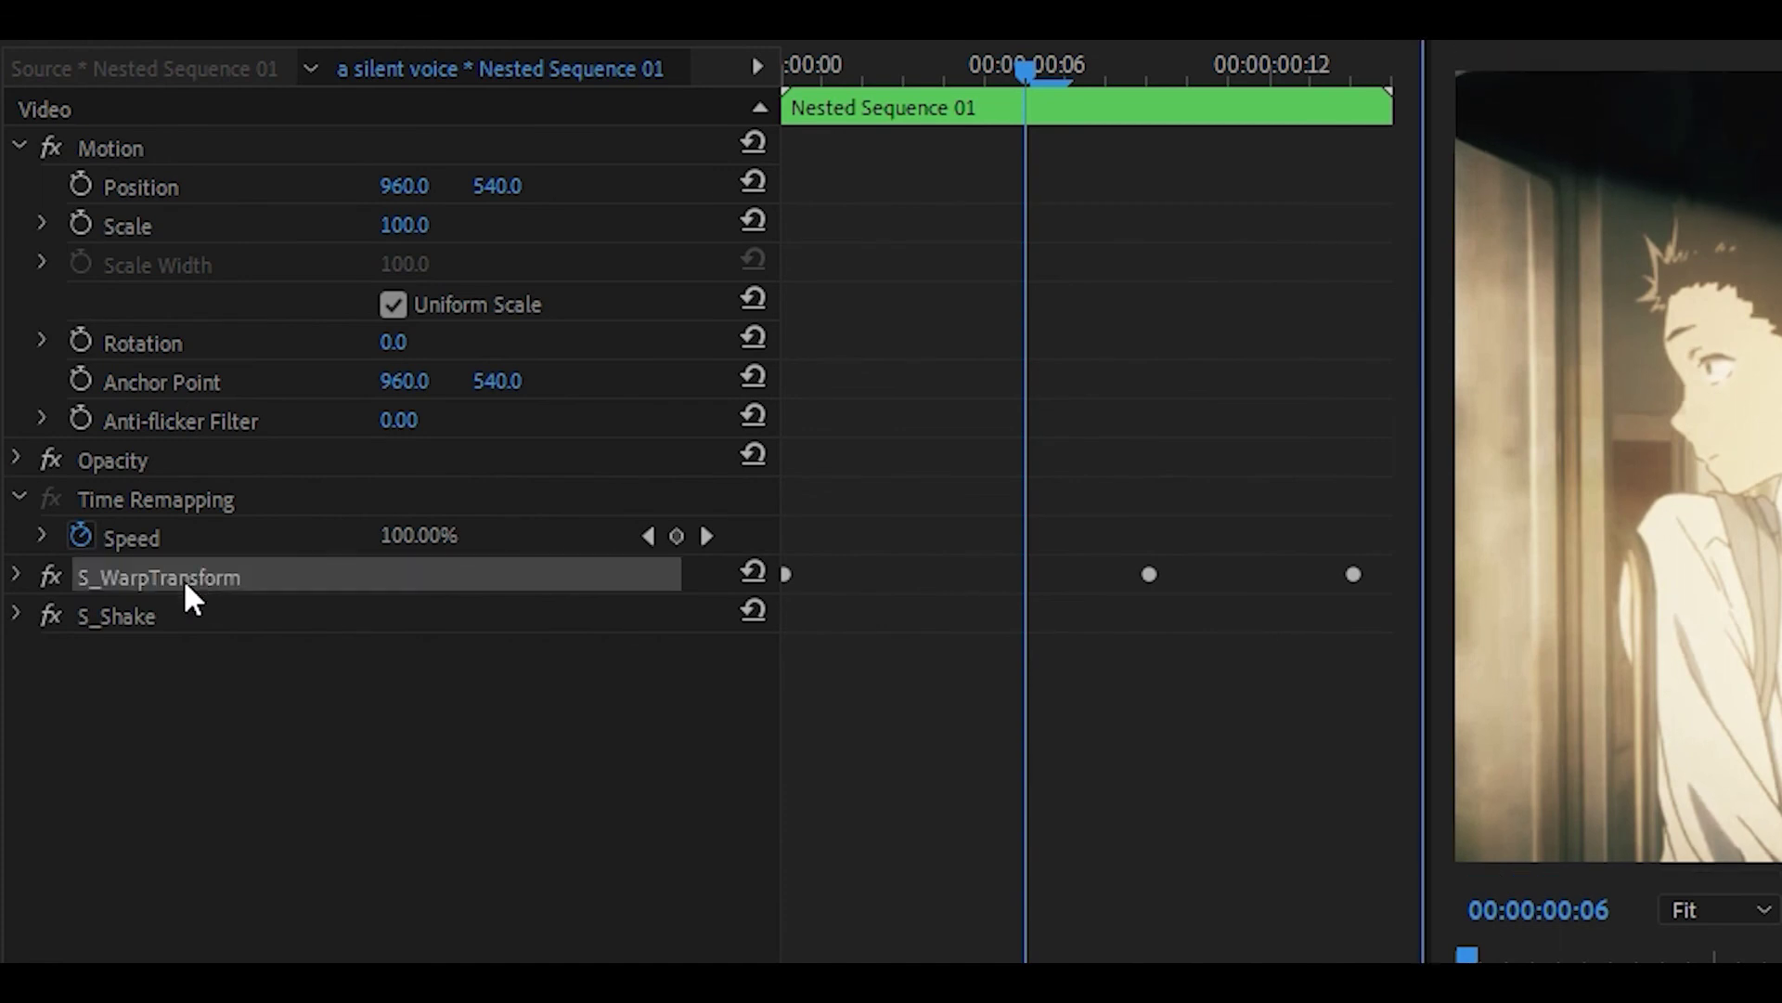
pyautogui.rightClick(164, 620)
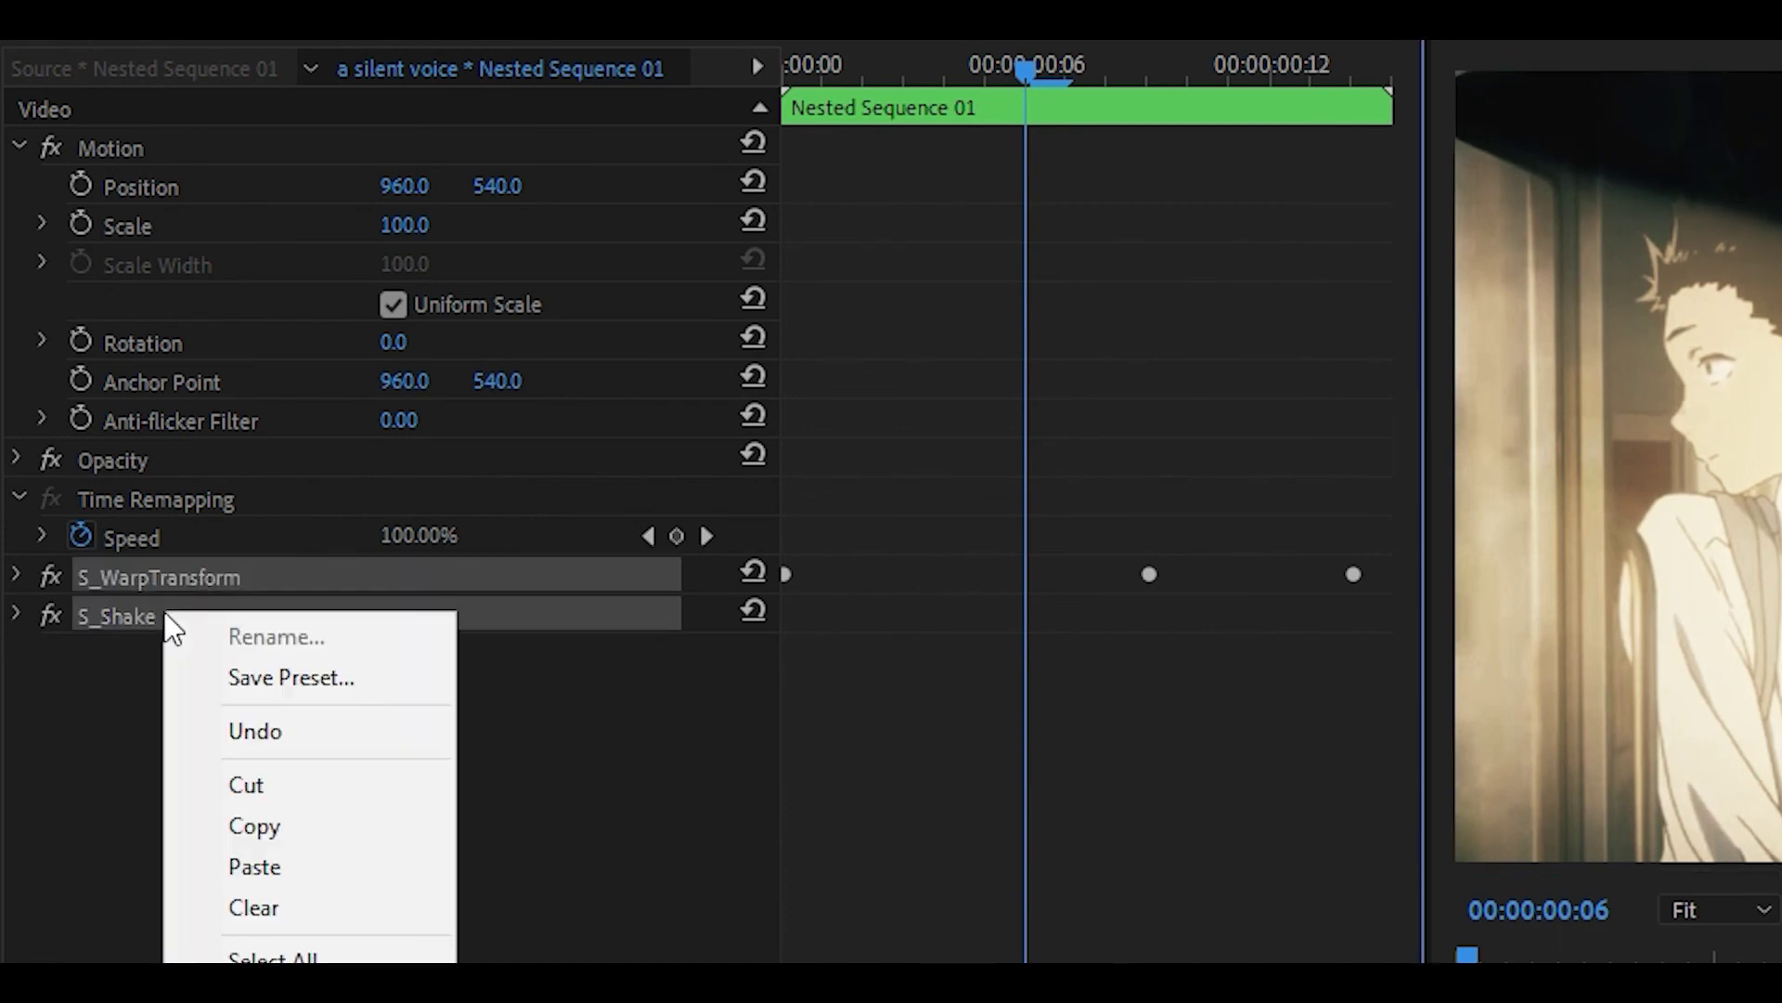
pyautogui.click(272, 823)
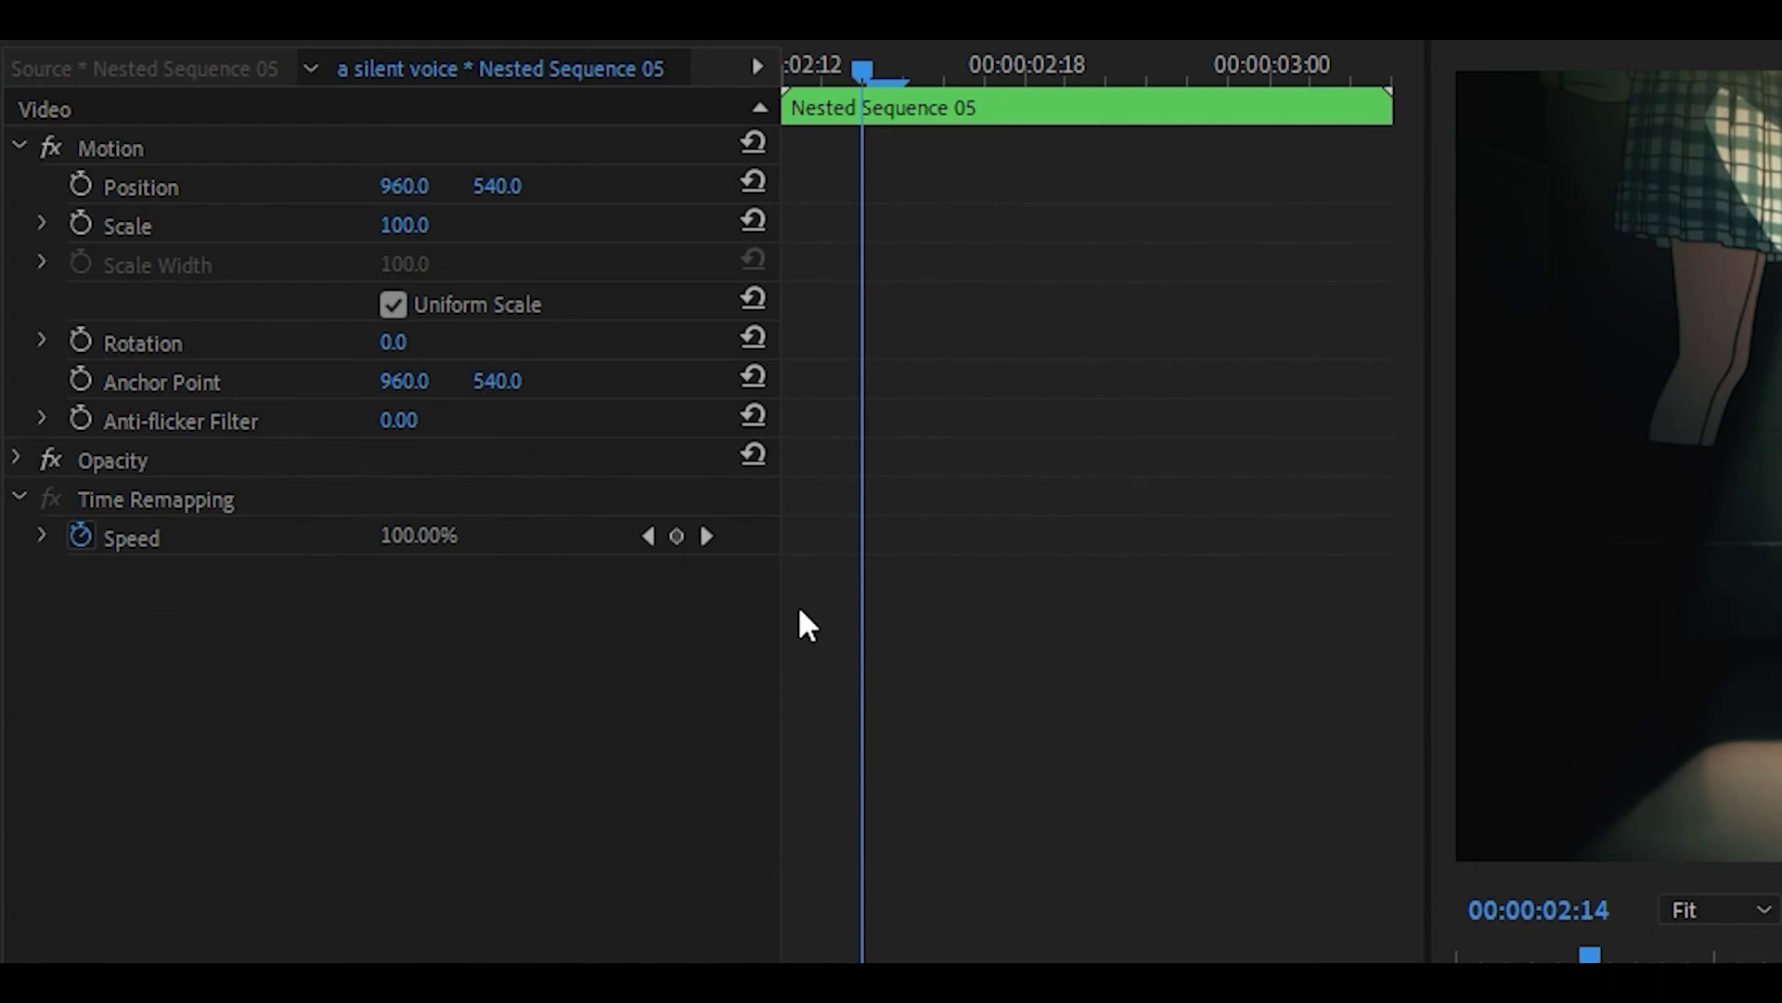
pyautogui.rightClick(800, 609)
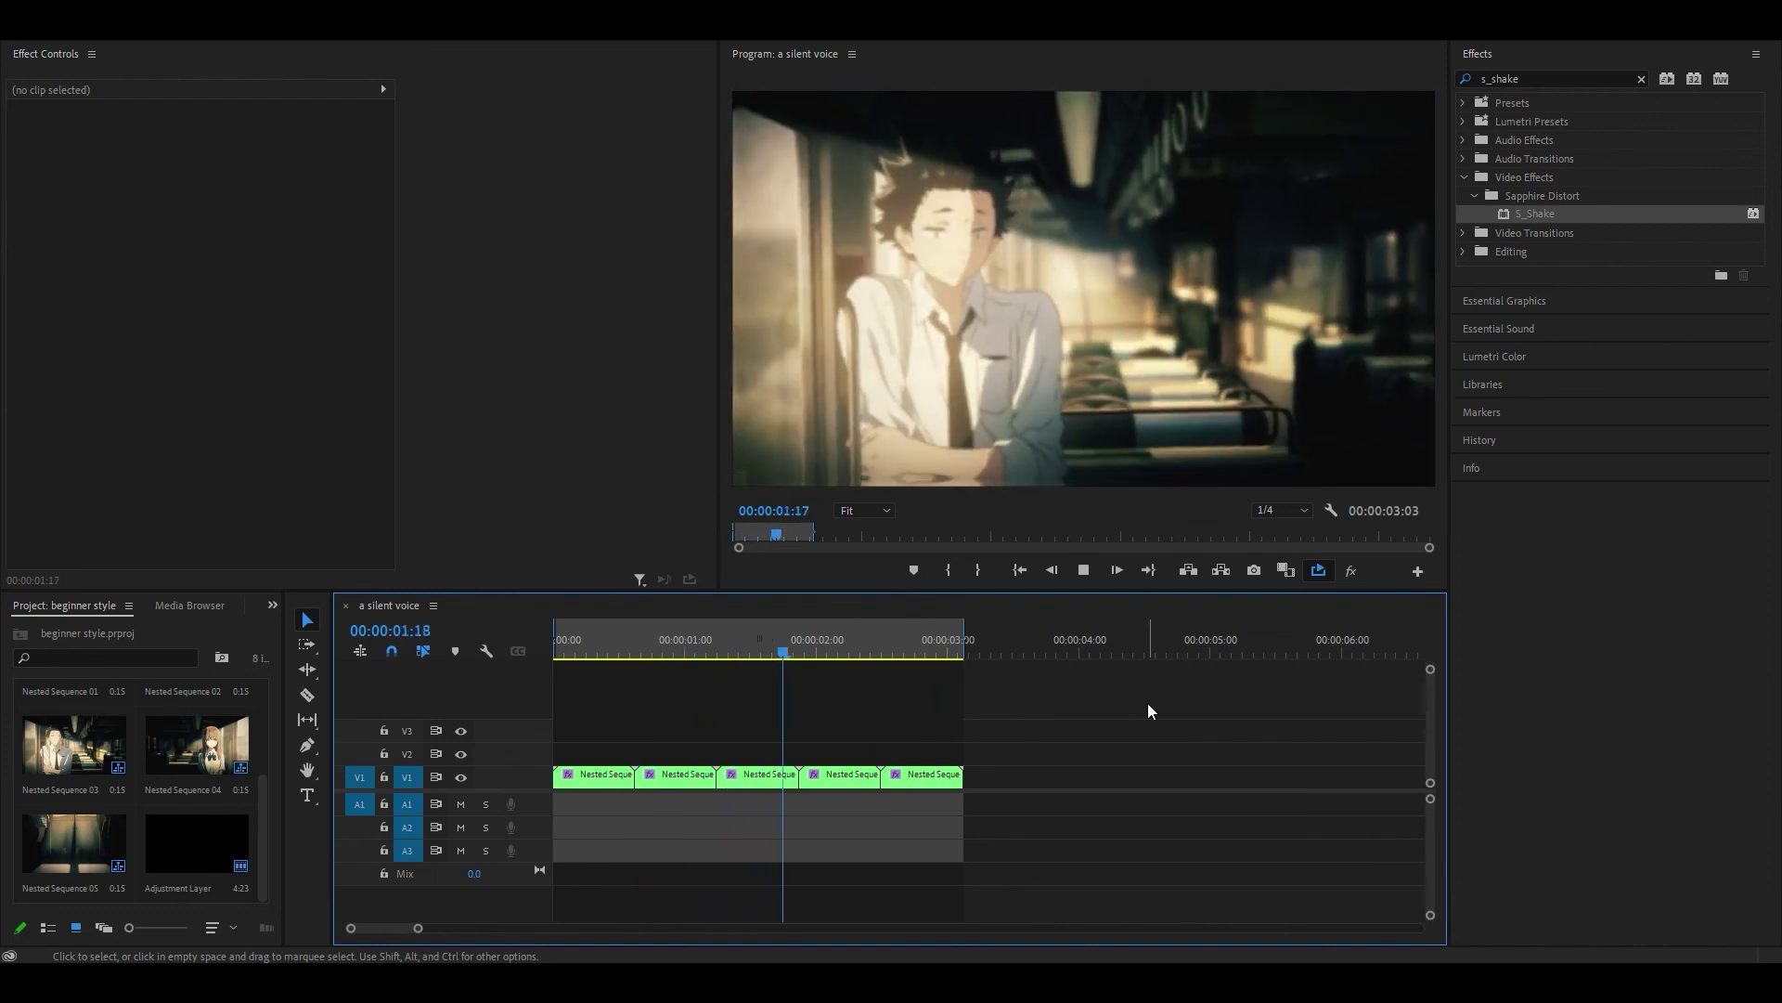
# Place the adjustment layer on V2 from the sequence start and trim its end to match the last nested clip.
pyautogui.moveTo(196, 840); pyautogui.dragTo(557, 755)
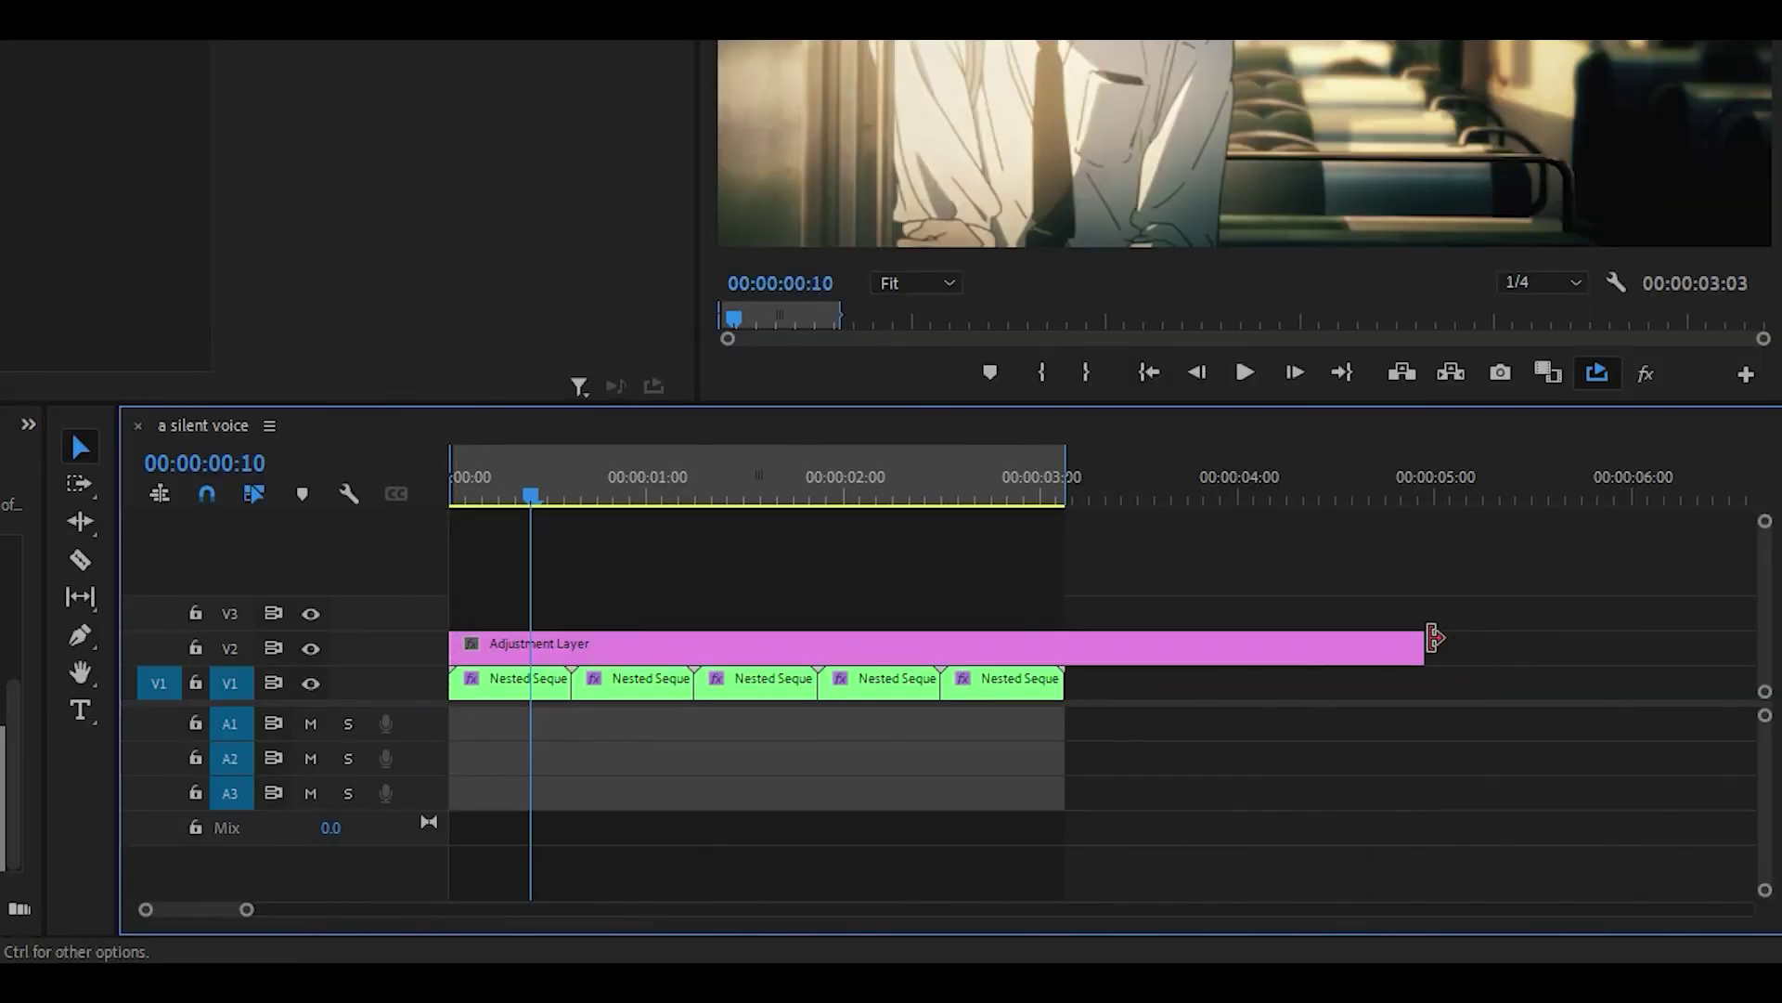
pyautogui.moveTo(1206, 754); pyautogui.dragTo(1040, 750)
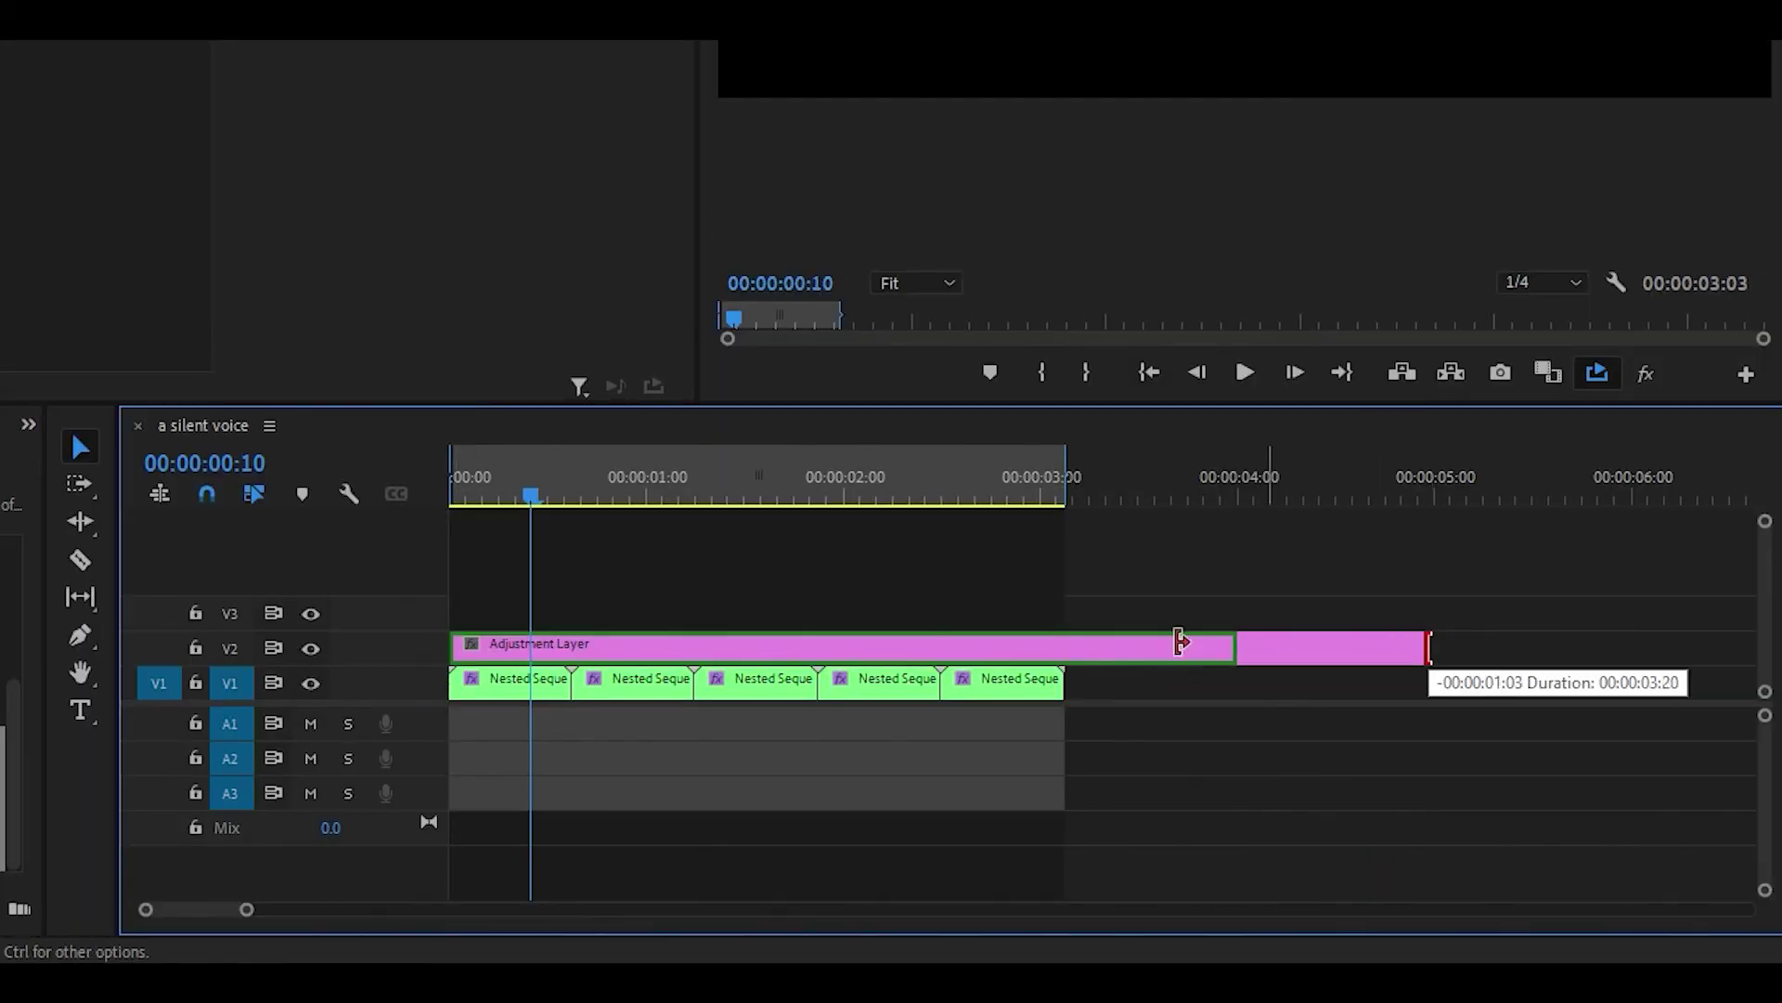
pyautogui.moveTo(1179, 641); pyautogui.dragTo(1065, 643)
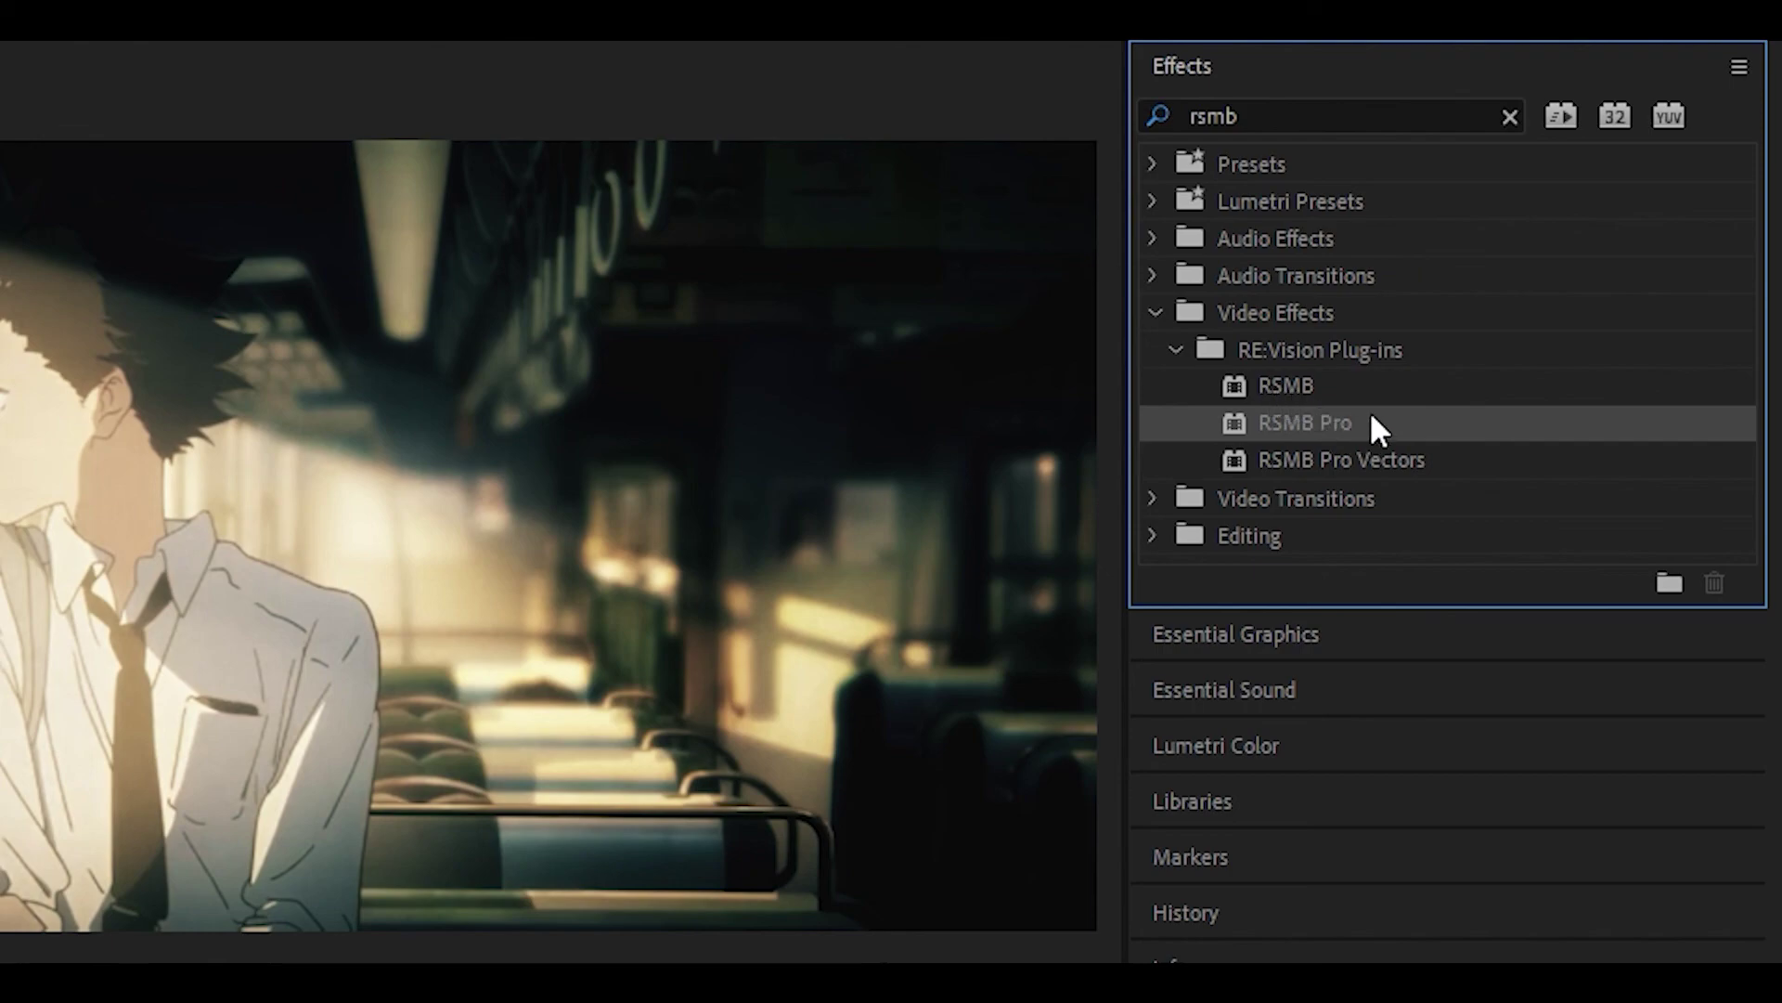
# Apply the RSMB Pro effect to the adjustment layer and play back the edit from the start.
pyautogui.moveTo(1371, 417); pyautogui.dragTo(671, 650)
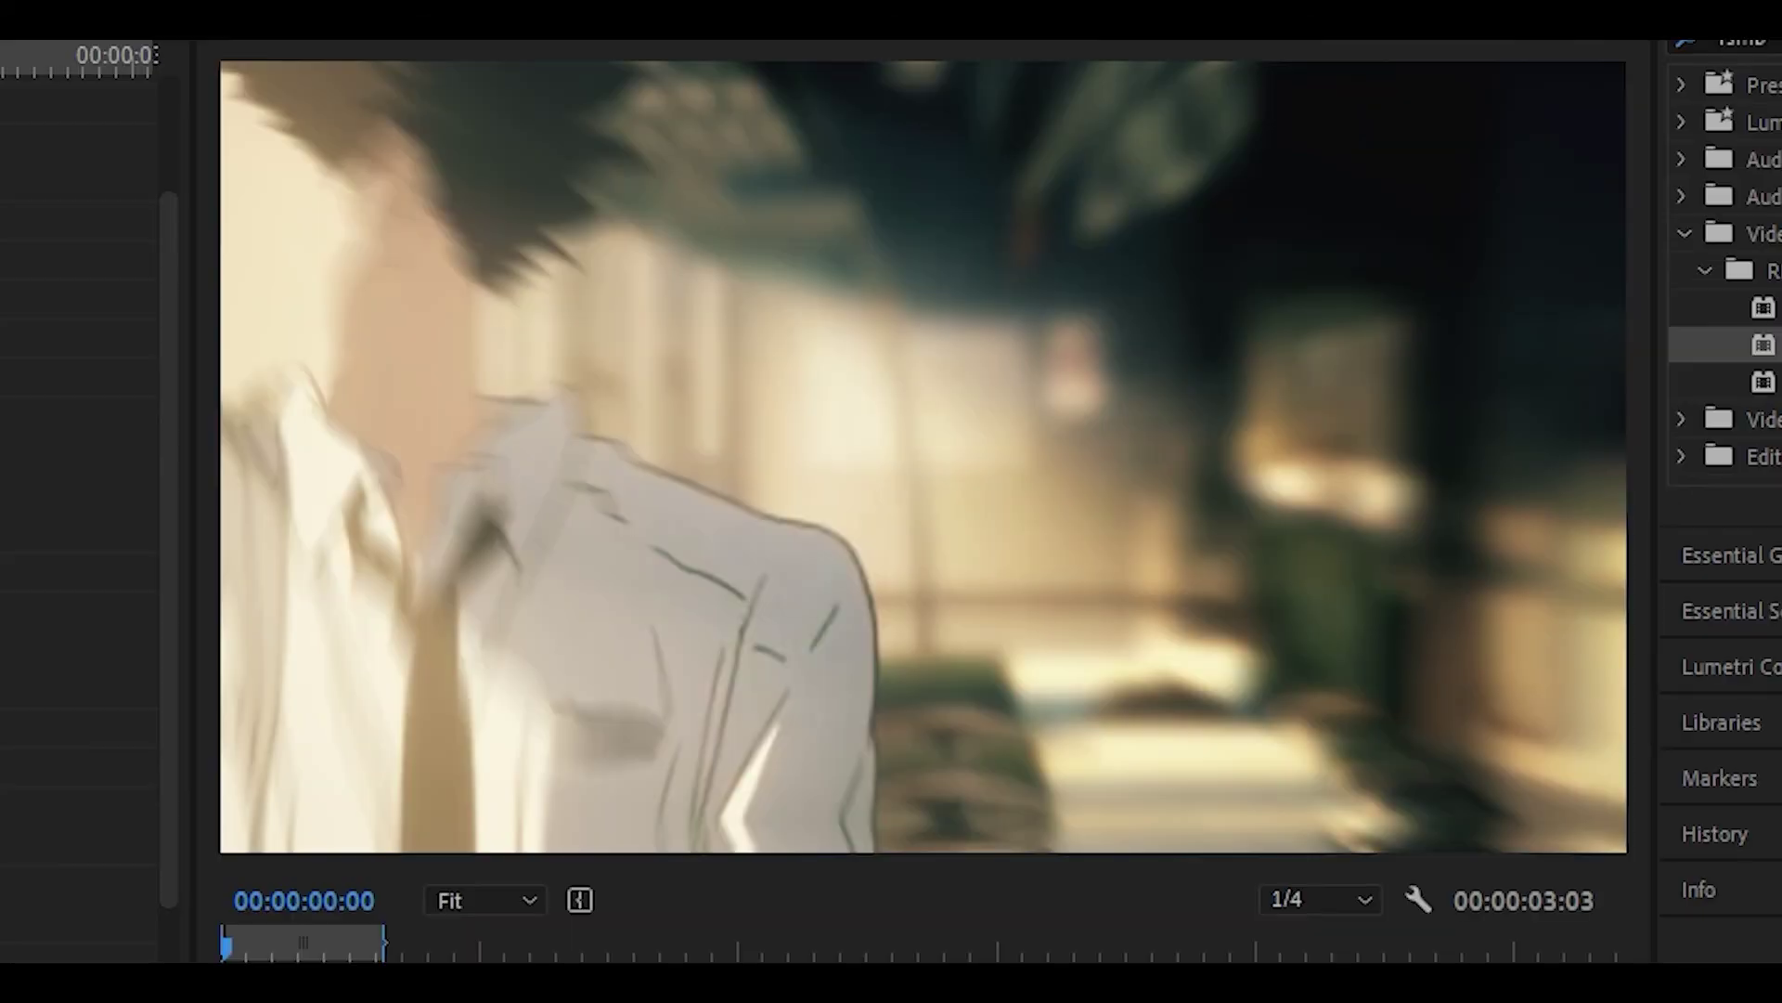
pyautogui.press('space')
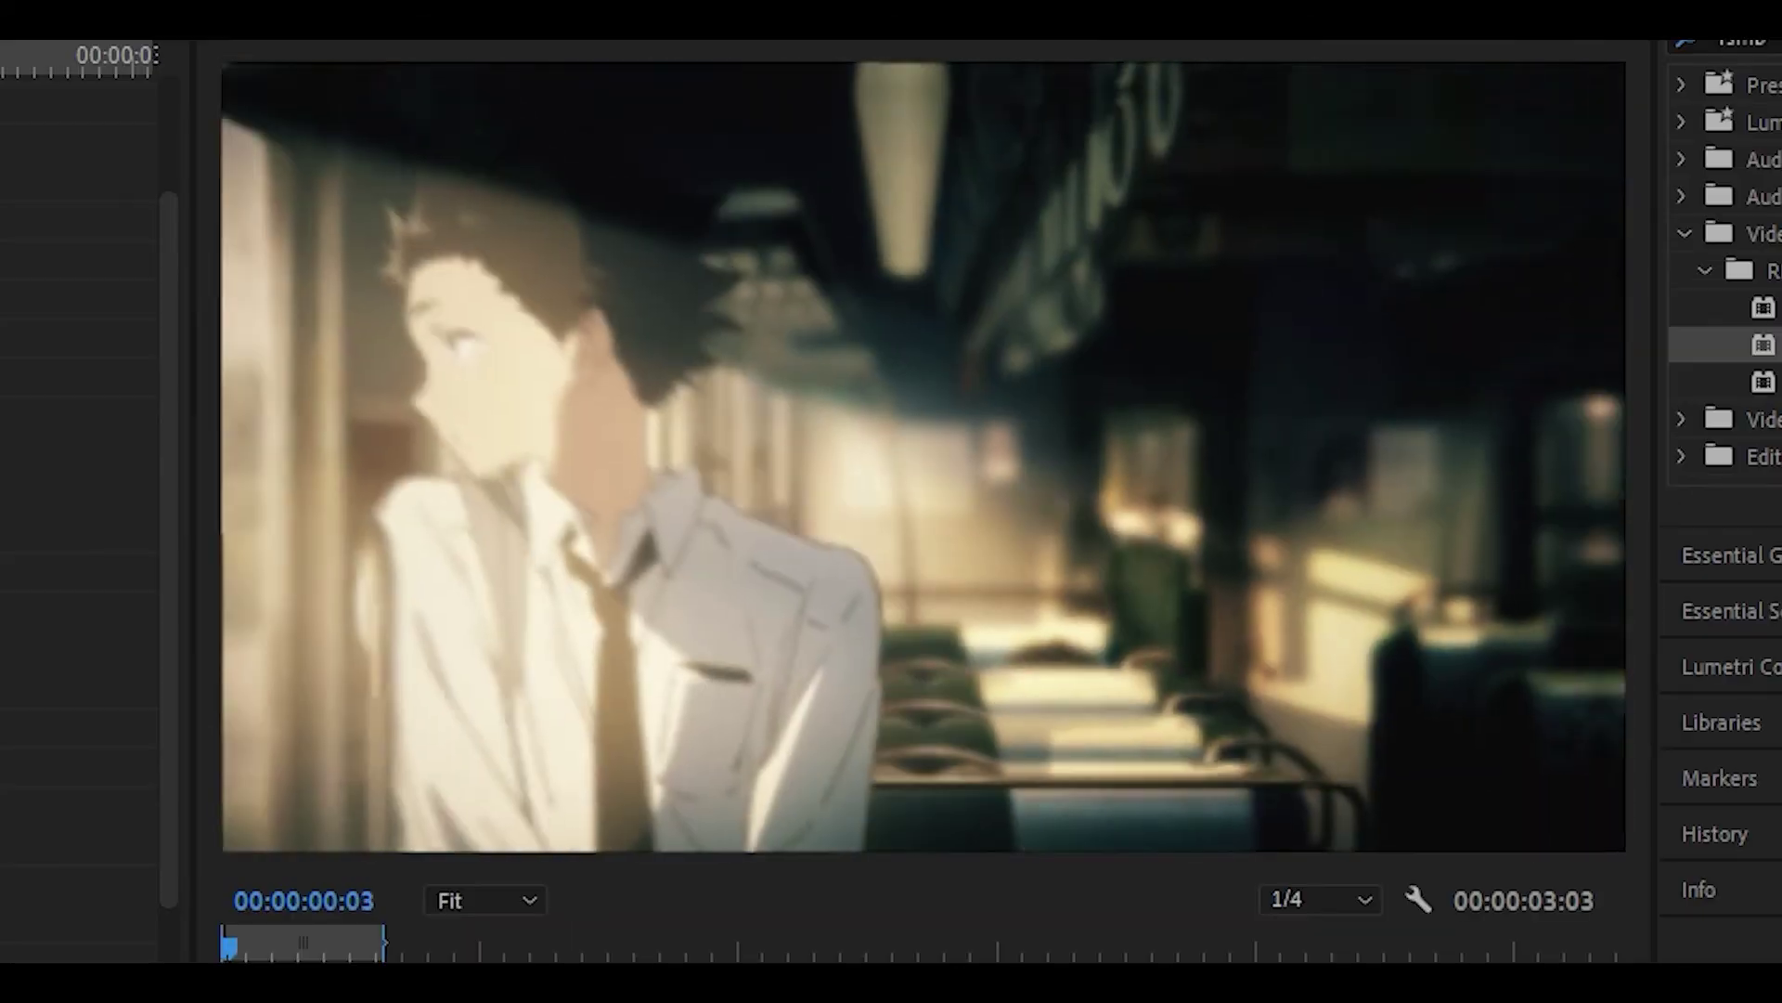